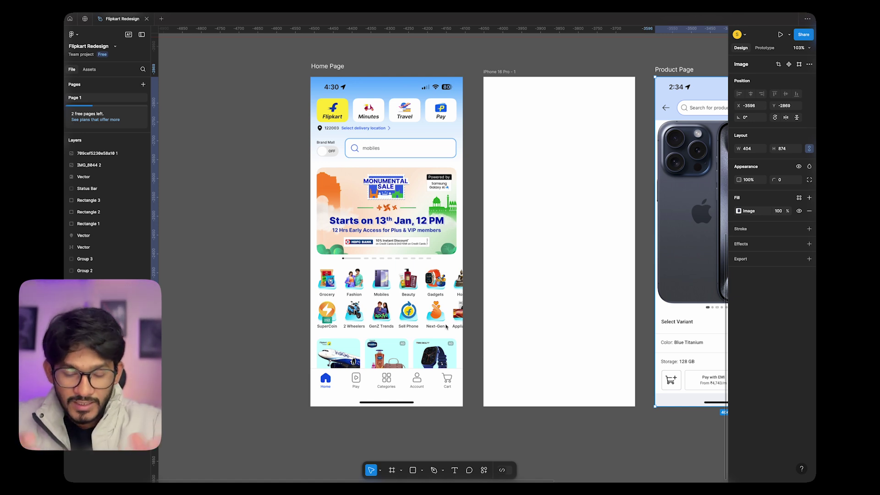
- Look over the existing app screens, the Samsung banner, the font sample, the colour swatches and the icons on the canvas
scroll(362, 291, left, 1)
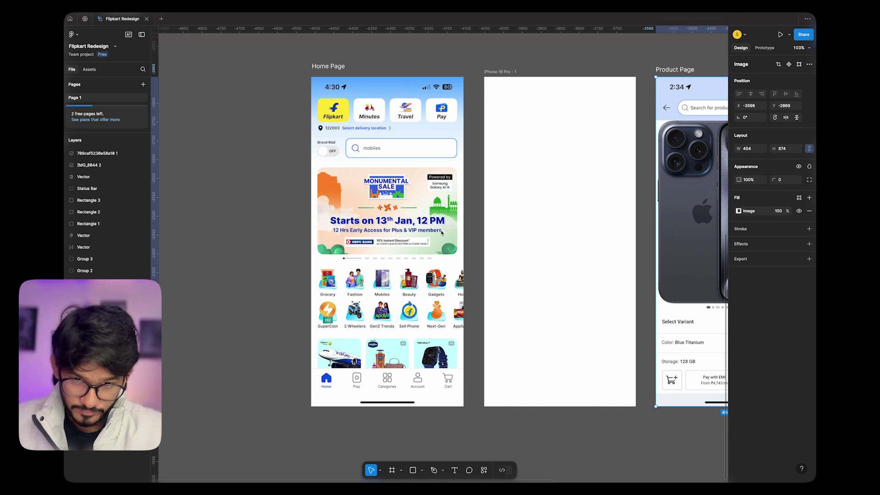
scroll(468, 200, right, 4)
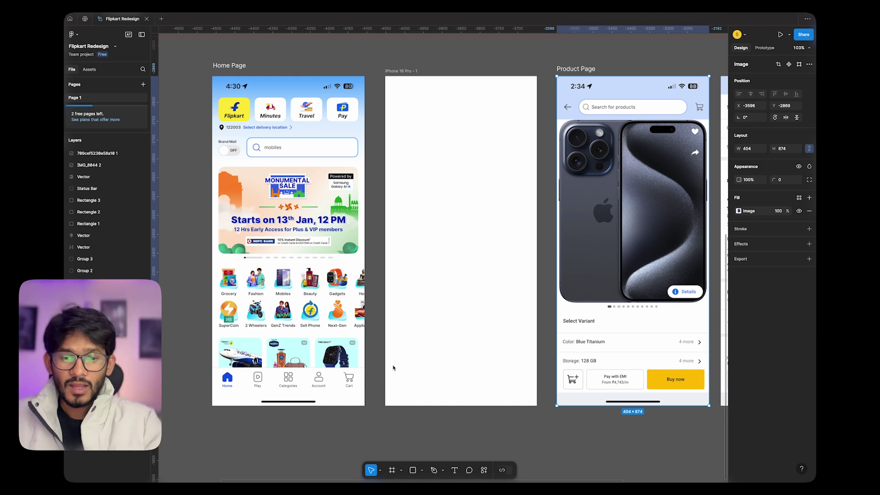
scroll(395, 301, down, 5)
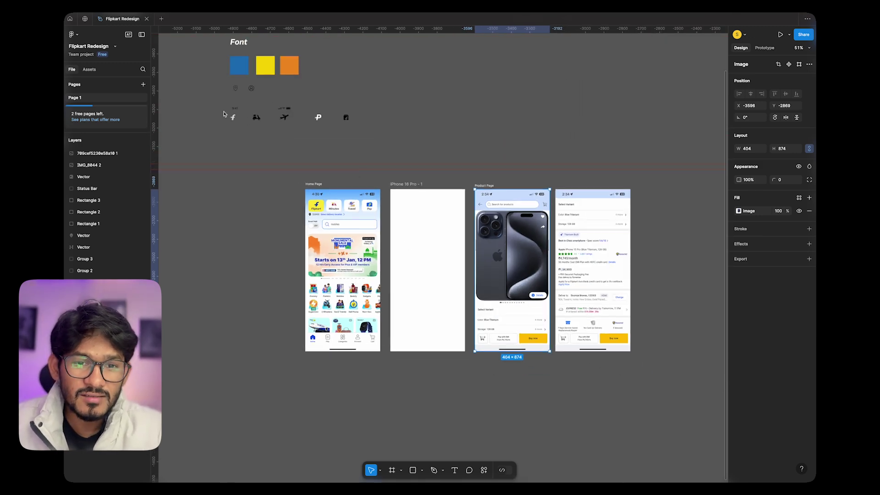
scroll(246, 109, up, 5)
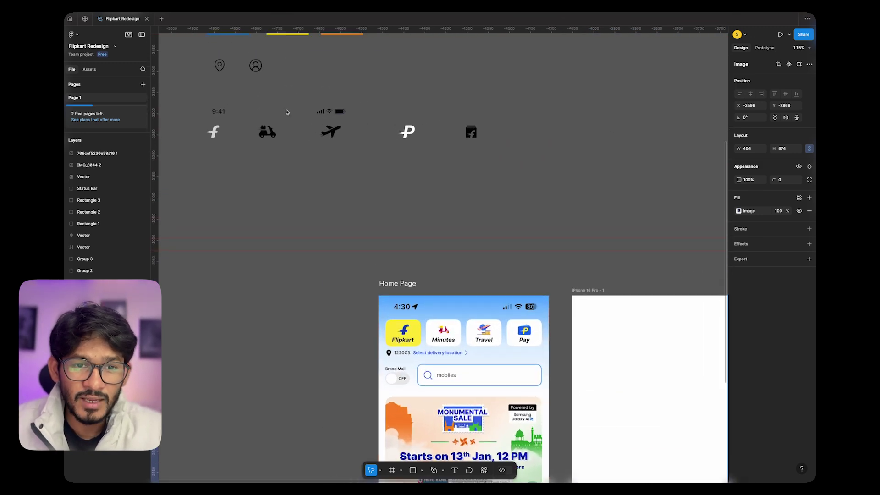
scroll(286, 112, up, 5)
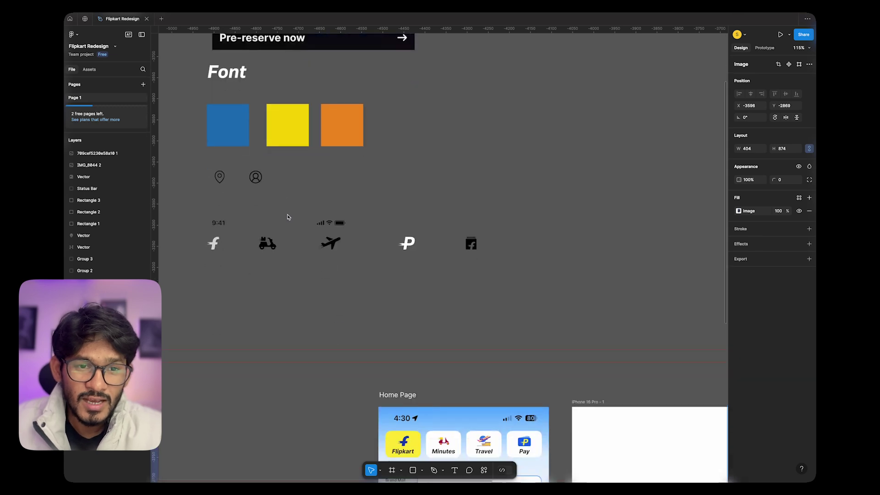
scroll(288, 217, up, 4)
scroll(334, 143, up, 5)
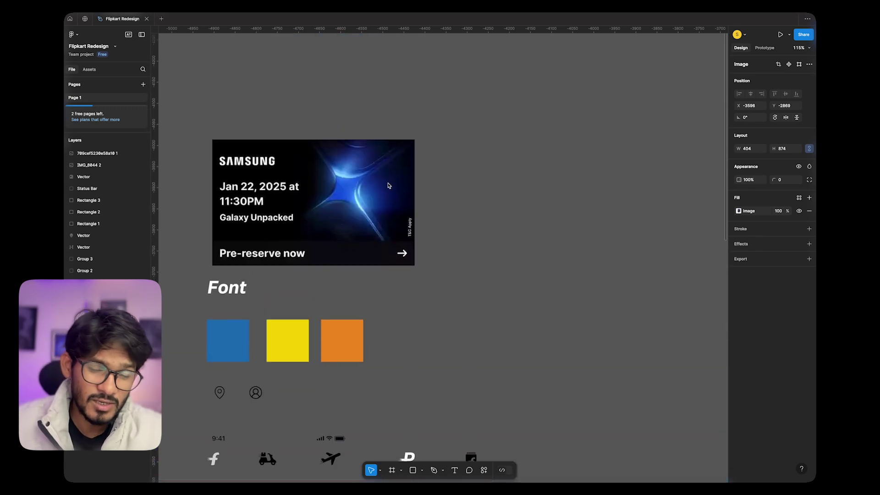
scroll(388, 186, down, 15)
scroll(367, 184, right, 6)
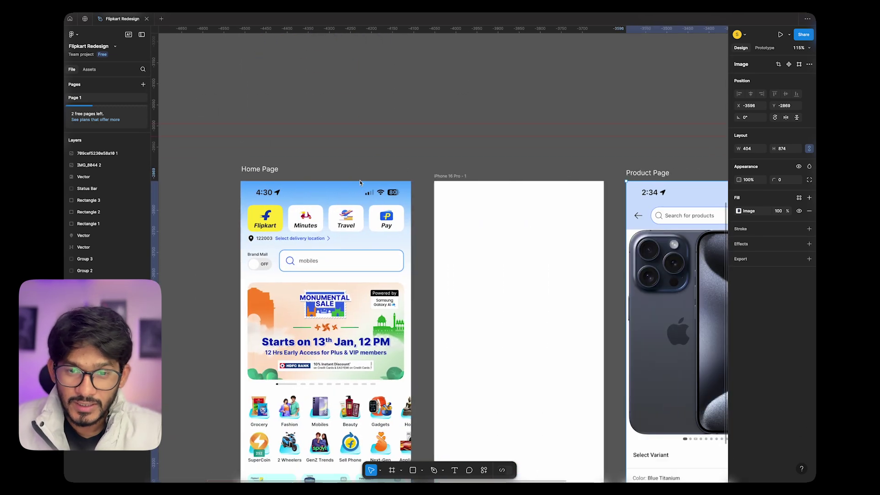
scroll(325, 168, down, 5)
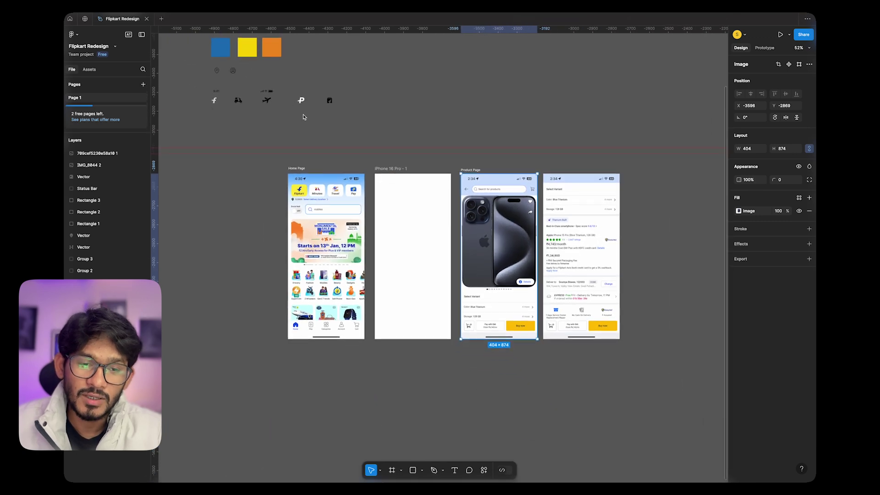
scroll(302, 117, up, 3)
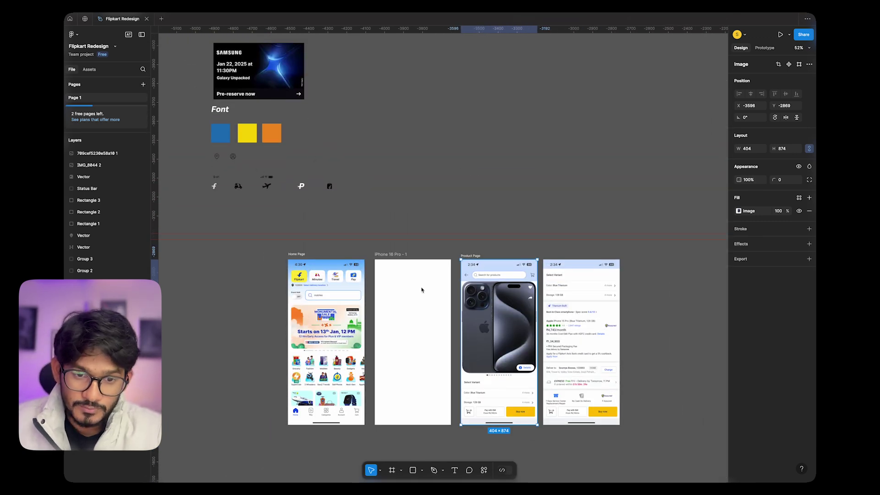
- Move the status bar into the blank iPhone 16 Pro frame, centred horizontally and aligned to the frame's upper edge
scroll(421, 289, up, 3)
click(231, 114)
drag(232, 114, 464, 263)
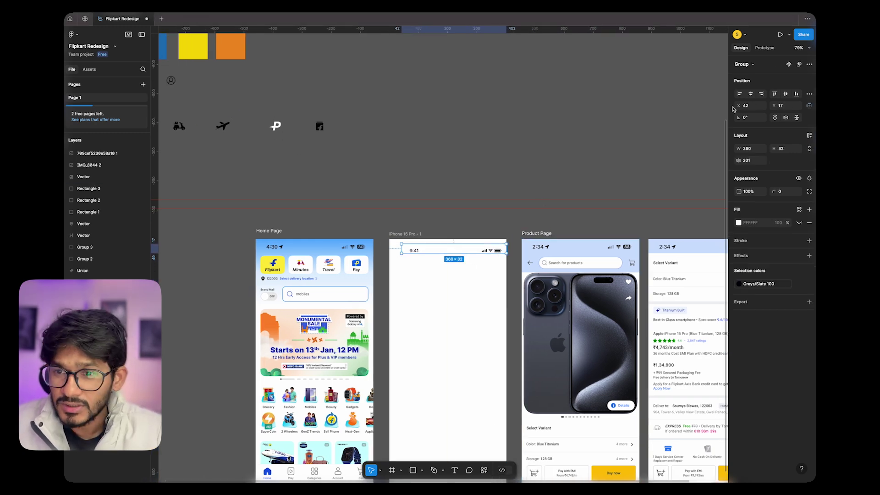
click(751, 94)
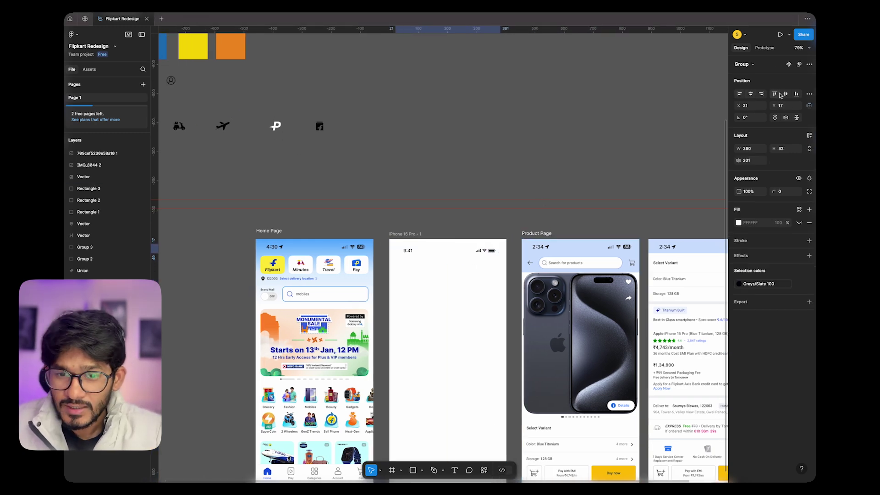
click(775, 93)
click(585, 143)
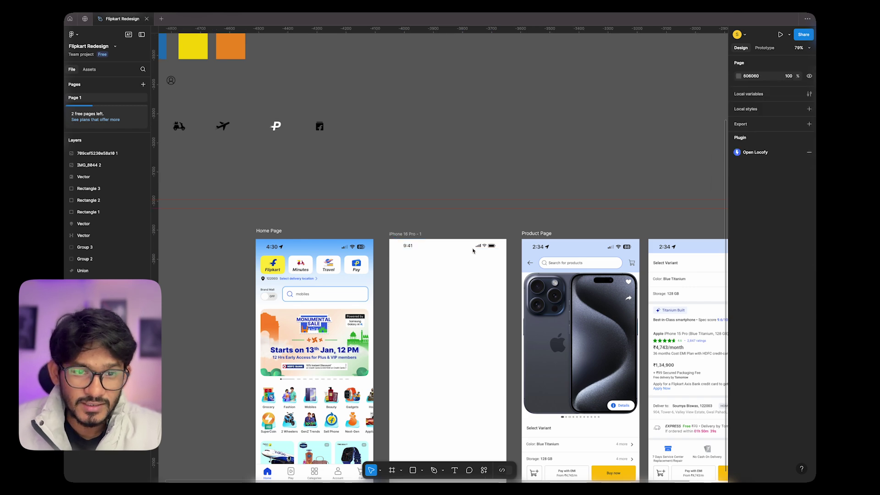
- Lock the status bar's proportions, set its width to 420 and shift it 30 px to the left
scroll(470, 179, left, 3)
scroll(470, 179, left, 1)
click(500, 245)
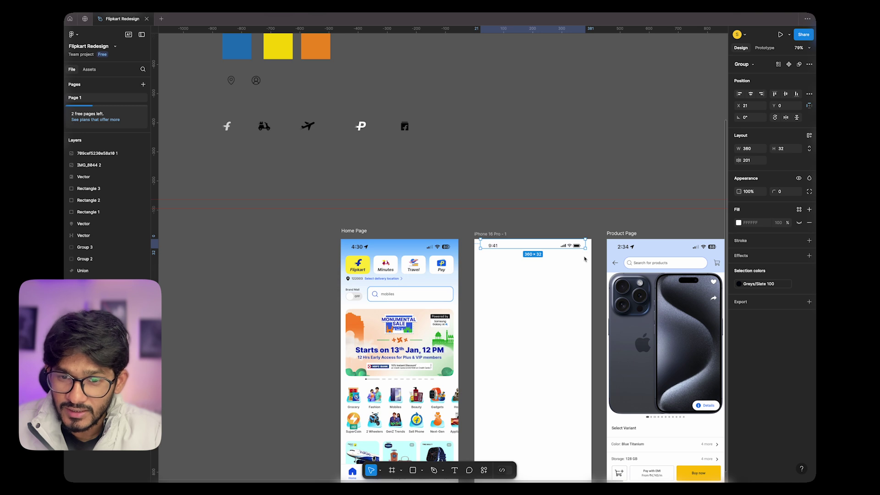
key(Escape)
click(496, 235)
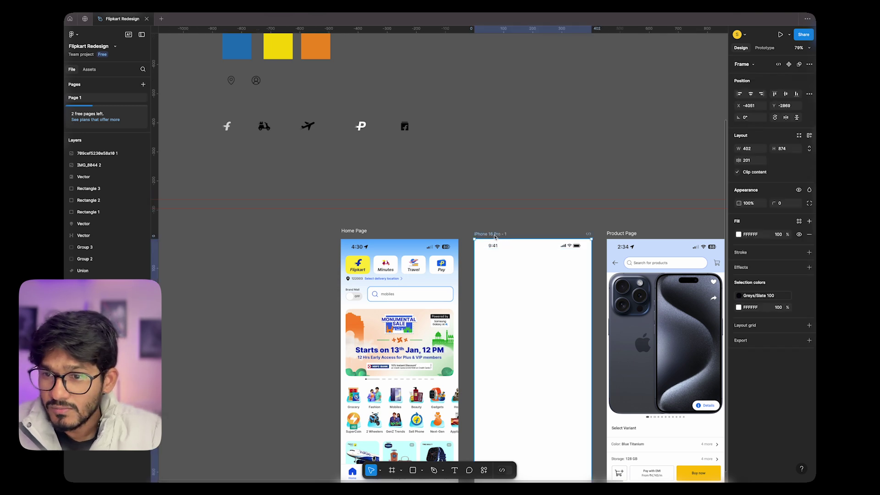
click(505, 247)
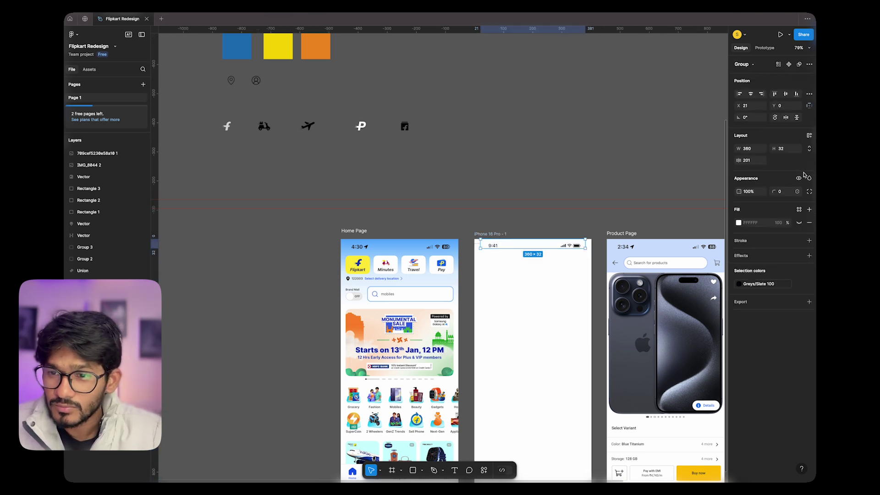
click(752, 149)
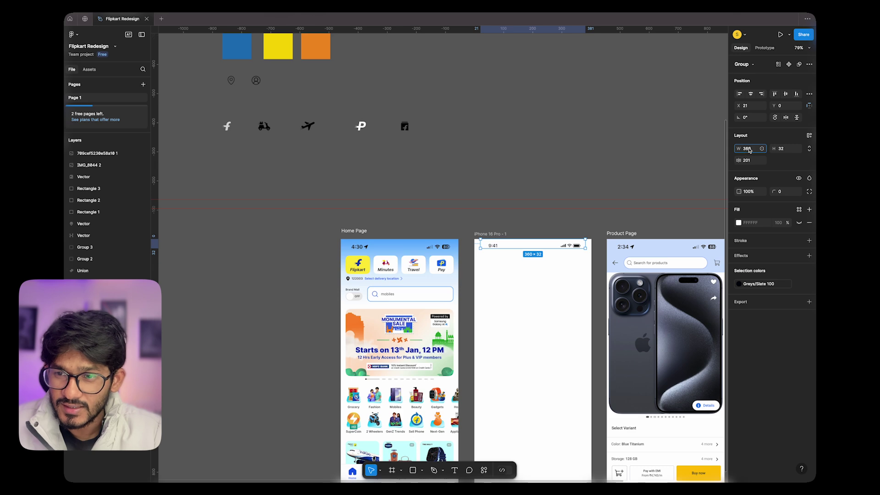
key(Return)
click(750, 149)
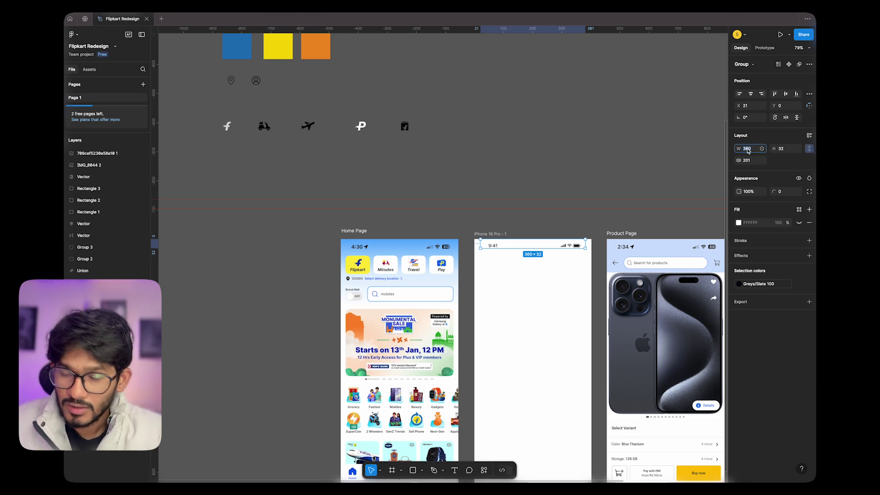
text(420)
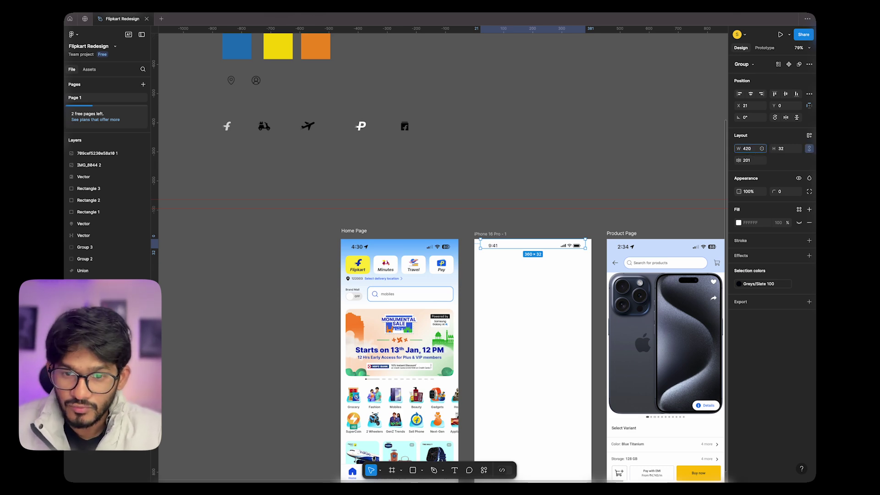
key(Return)
key(shift+Left)
key(shift+Left)
key(shift+Left)
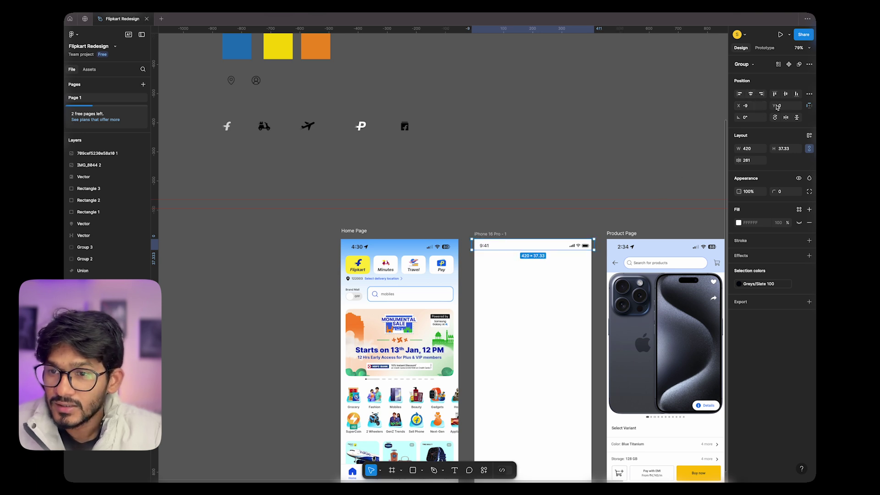
- Set the status bar's width to 402 and deselect it
click(749, 151)
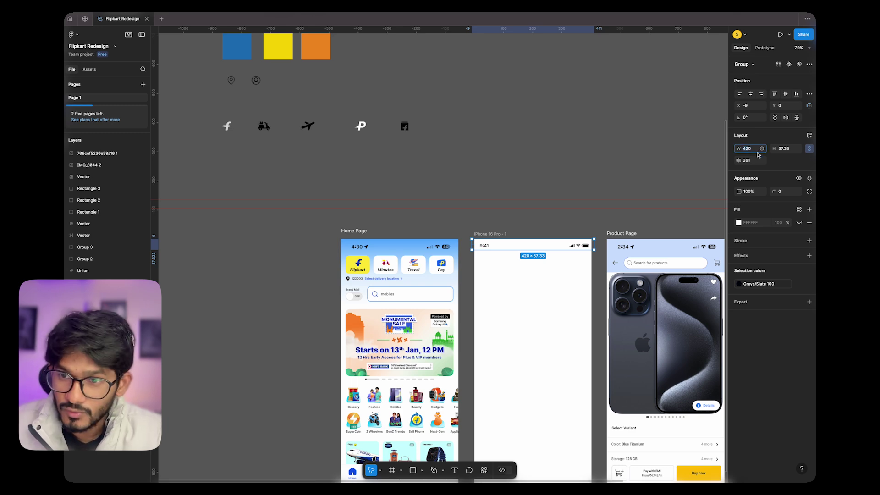
text(420)
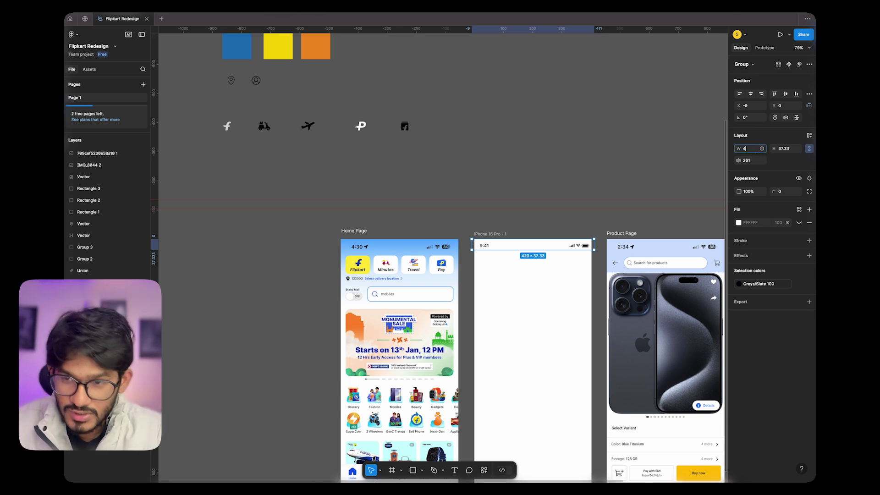
key(BackSpace)
key(BackSpace)
text(02)
key(Return)
click(599, 146)
- Draw a 402 × 187 rectangle across the upper part of the blank iPhone 16 Pro frame and send it to the back
scroll(483, 174, right, 5)
scroll(454, 246, left, 2)
scroll(454, 246, down, 1)
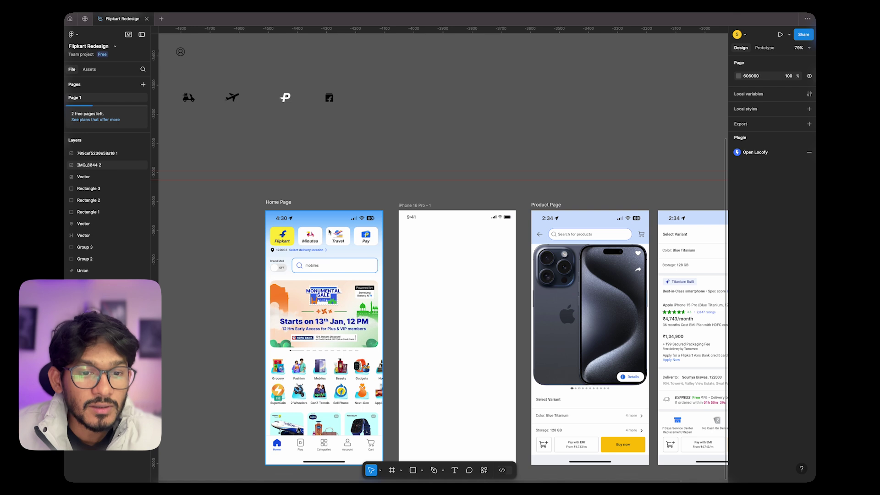
scroll(335, 316, right, 3)
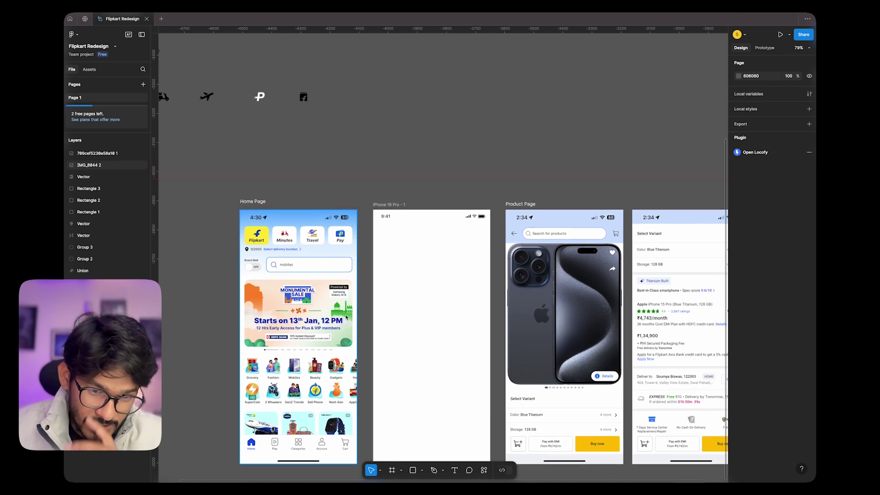
scroll(330, 316, left, 1)
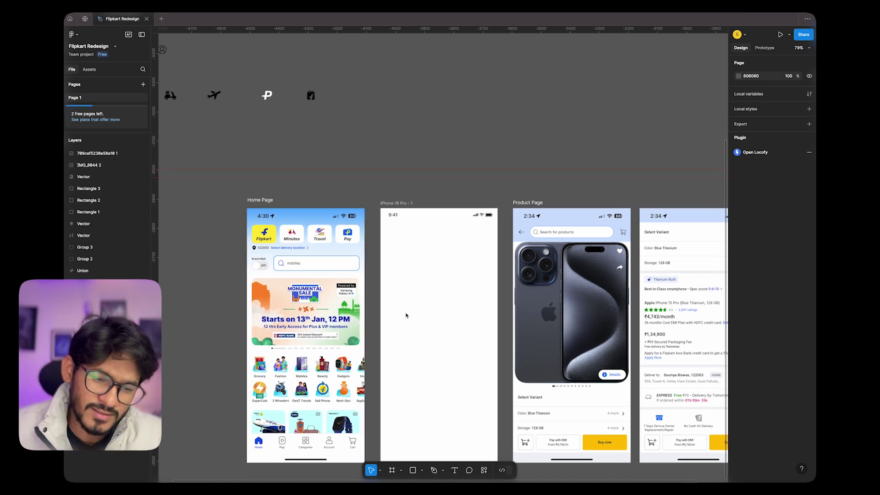
scroll(407, 314, down, 3)
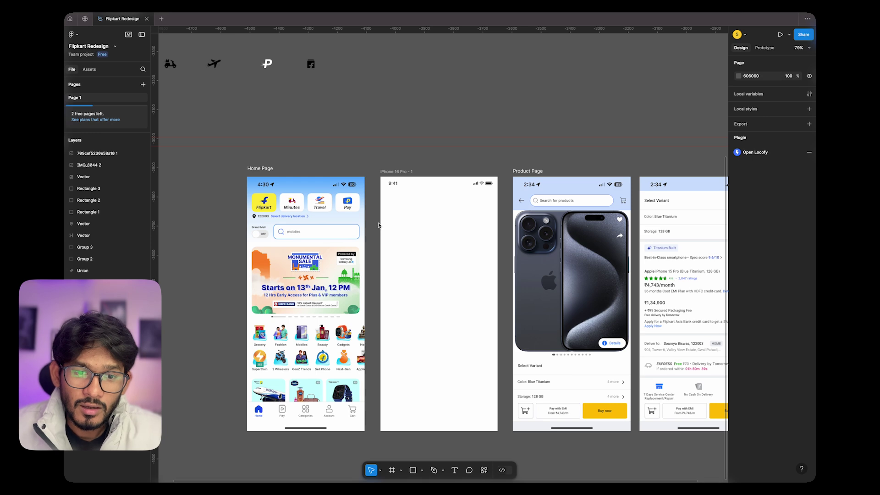
scroll(380, 180, left, 1)
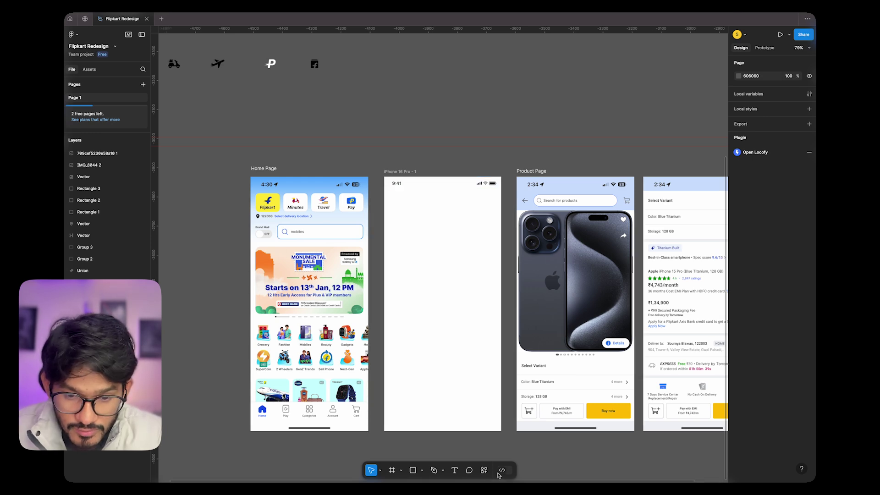
click(414, 471)
scroll(382, 183, down, 1)
mouse_move(382, 177)
mouse_down()
mouse_move(464, 247)
mouse_move(502, 230)
mouse_up()
drag(381, 231, 385, 229)
key(alt+super+[)
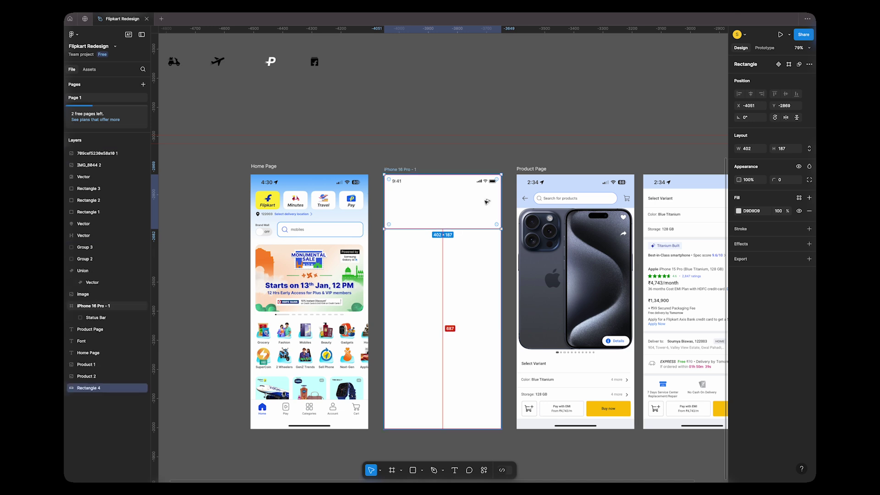
- Change the header rectangle's solid fill to a linear gradient
scroll(487, 202, right, 2)
click(461, 135)
click(448, 184)
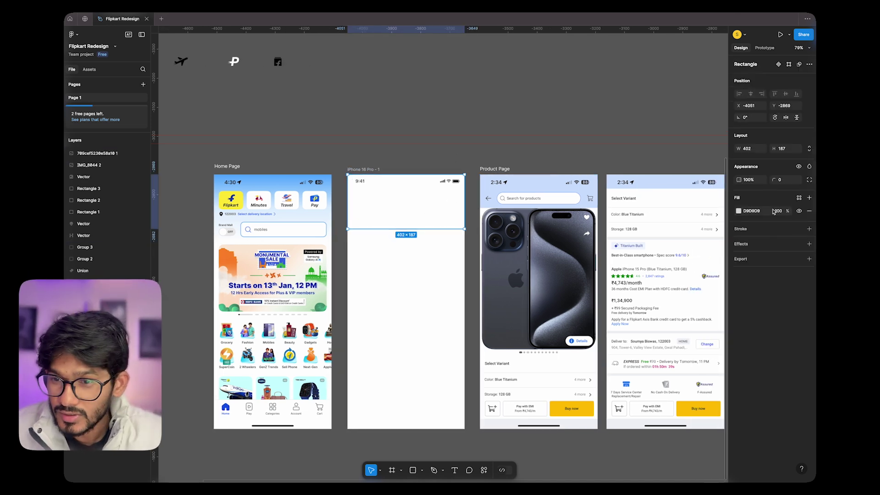
click(739, 211)
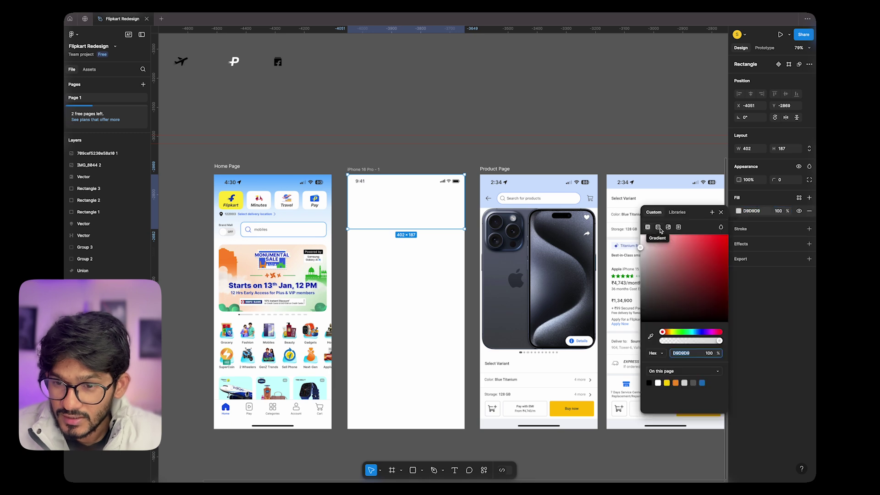
click(659, 226)
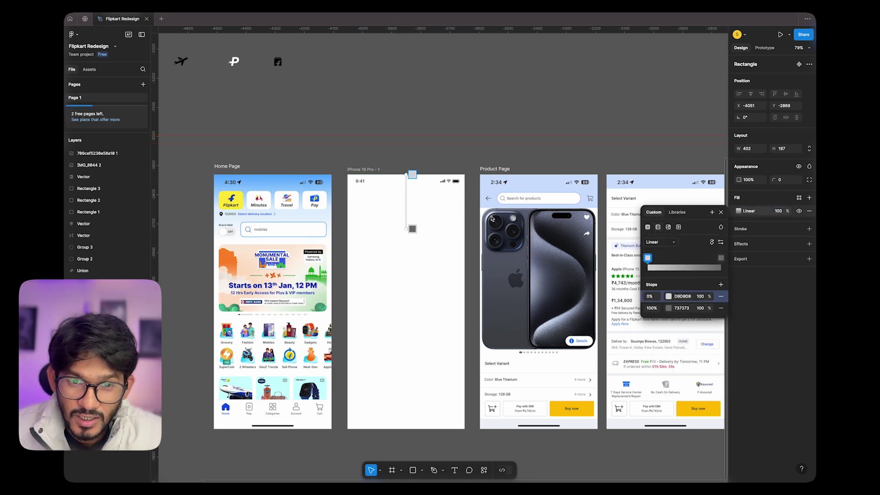
- Set the gradient's 0% stop to the swatch blue 1F74BA and place the rectangle inside the iPhone 16 Pro frame at X 0, Y 0
scroll(330, 121, left, 5)
scroll(329, 120, up, 5)
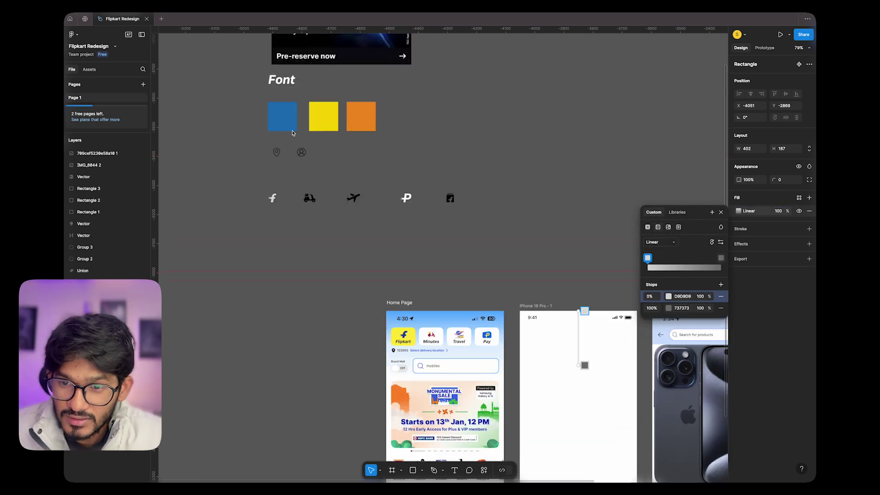
key(Escape)
scroll(282, 126, down, 4)
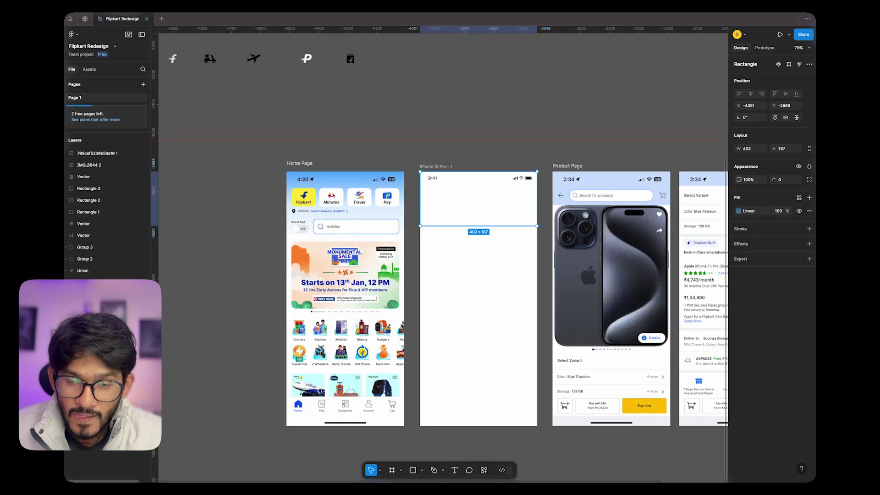
key(super+z)
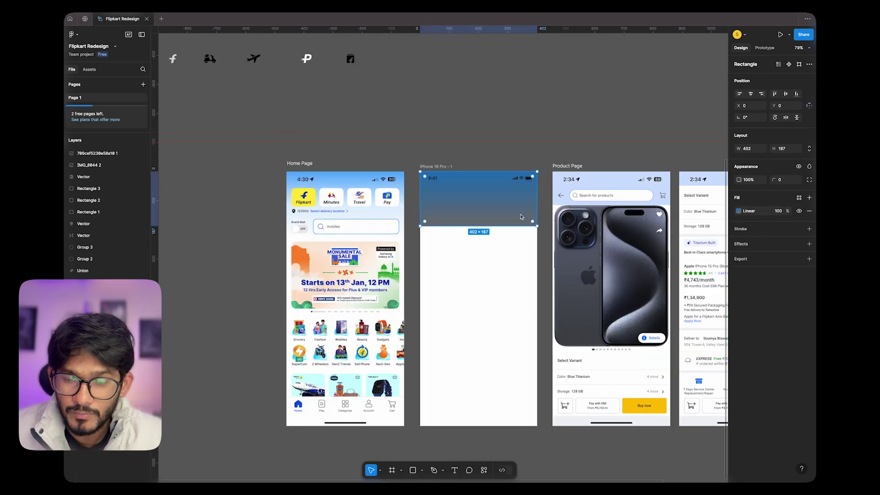
- Set the header gradient's 100% stop to white, FFFFFF
click(739, 211)
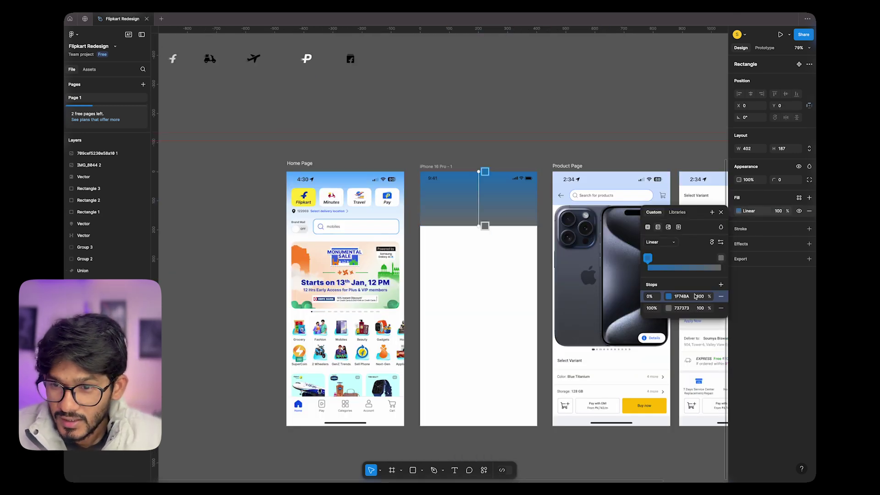
click(721, 258)
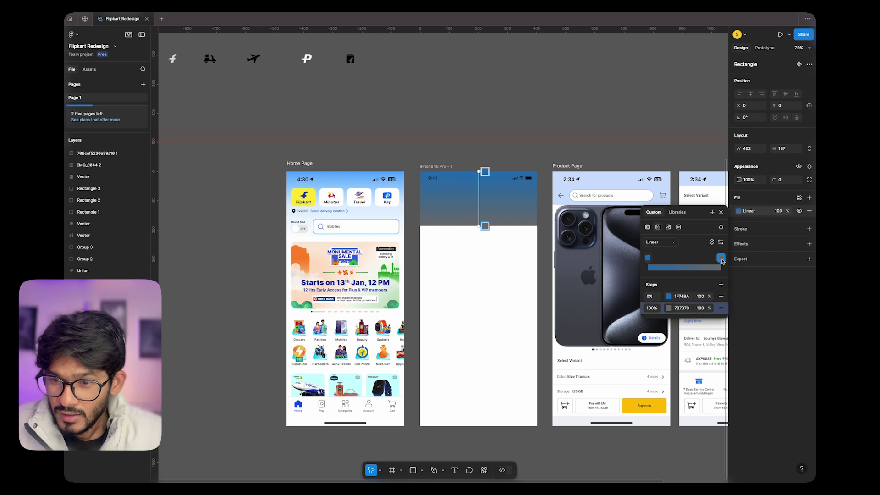
click(669, 308)
click(562, 311)
drag(554, 310, 503, 281)
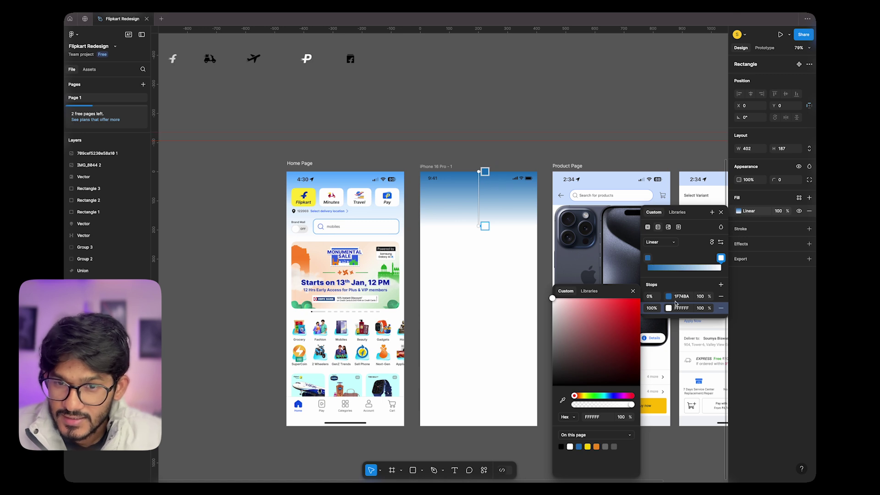
- Change the header gradient's 0% stop to a lighter sky blue and deselect the rectangle
click(486, 173)
drag(625, 322, 607, 299)
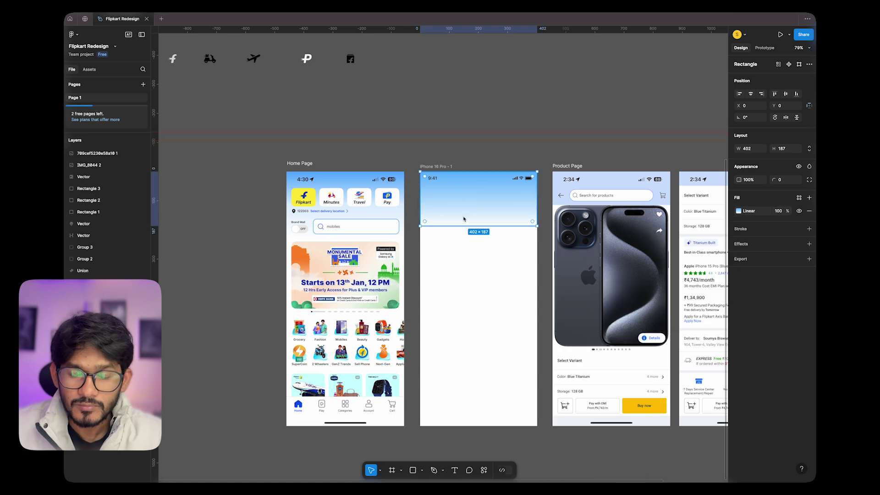
click(545, 221)
click(512, 220)
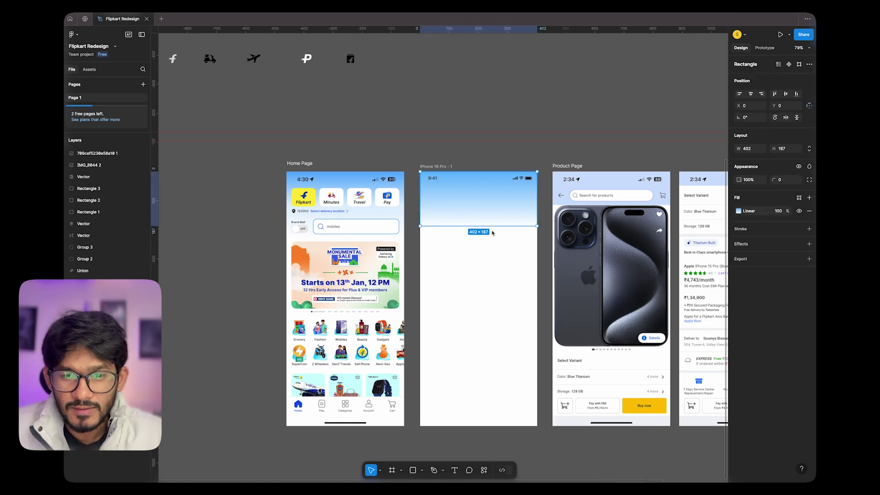
mouse_move(489, 227)
mouse_down()
mouse_move(490, 266)
mouse_move(481, 228)
mouse_up()
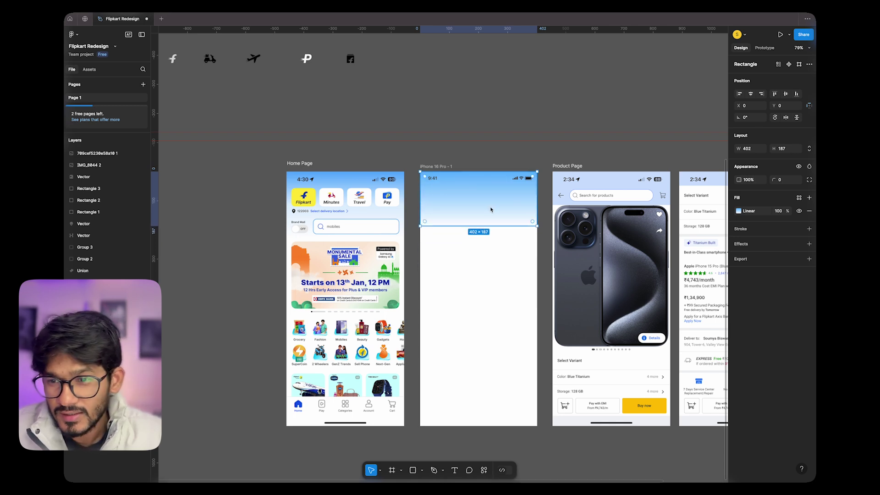
click(550, 118)
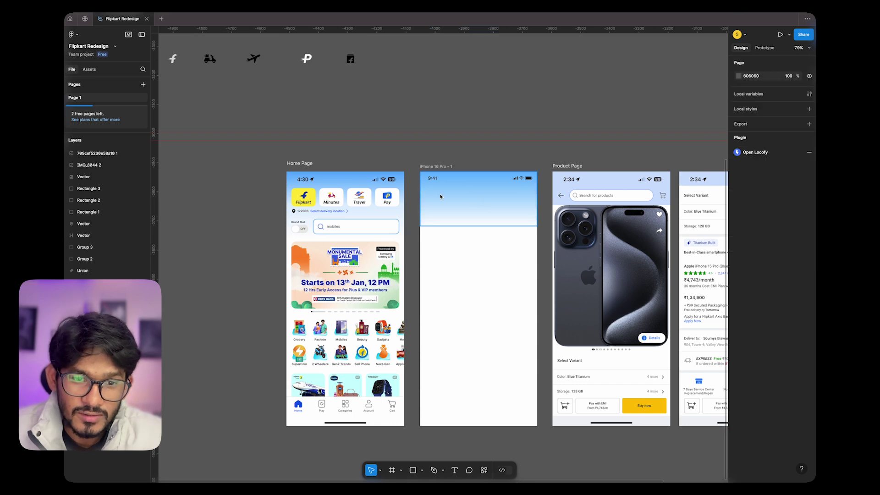
- Add a horizontal guide in the iPhone 16 Pro frame, level with the top edge of the Home Page's navigation bar
scroll(545, 188, right, 1)
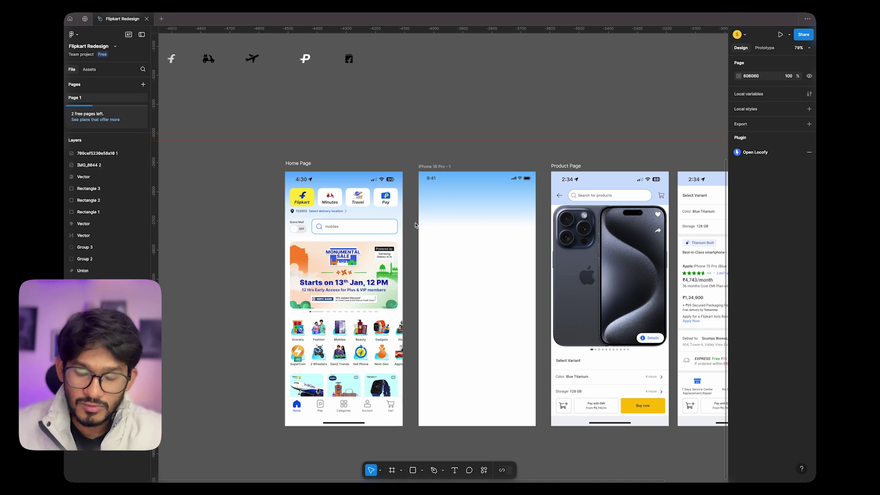
scroll(415, 224, up, 2)
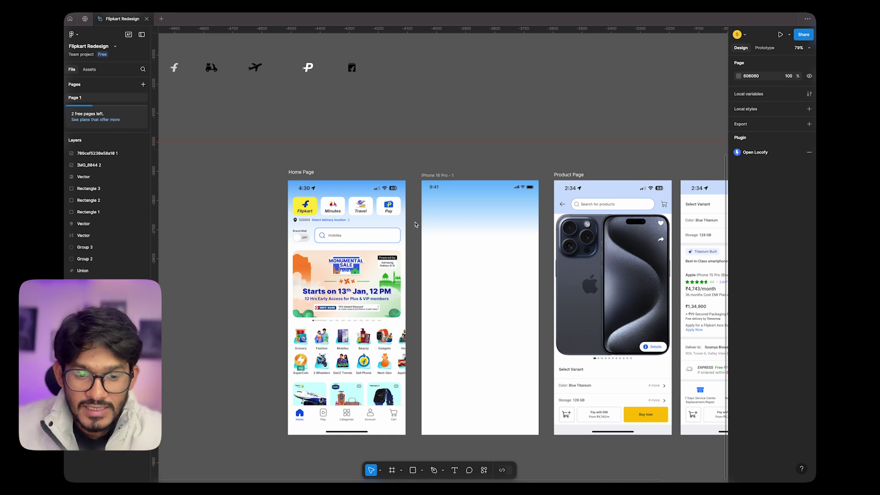
scroll(415, 225, up, 1)
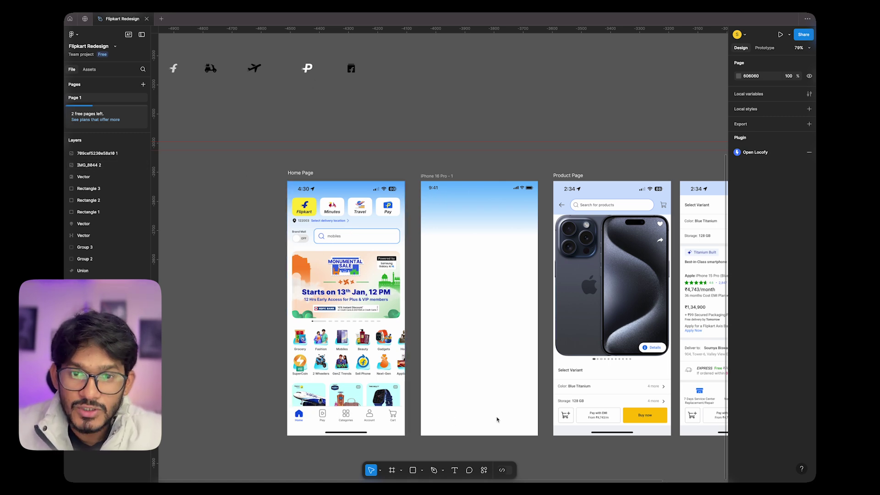
drag(446, 467, 436, 407)
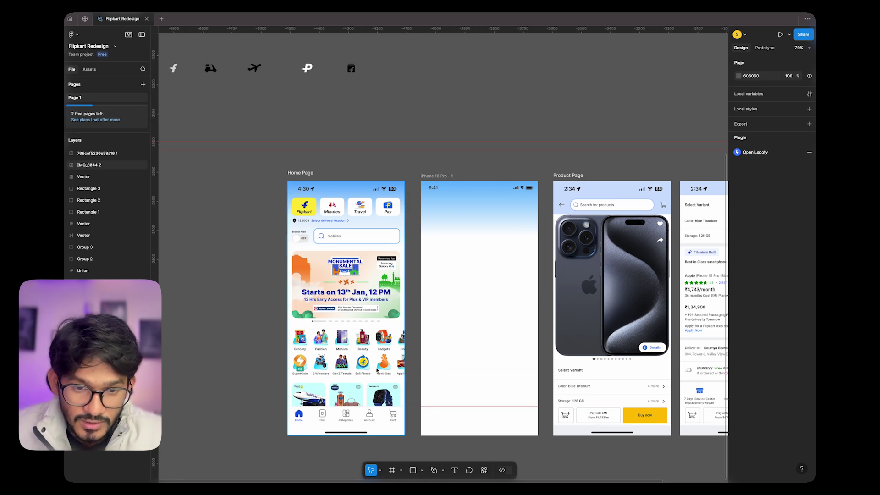
- Move the brand icons and the Font sample below the frames, and place a copy of the Font text low in the iPhone 16 Pro frame
scroll(365, 332, down, 3)
scroll(311, 143, left, 5)
key(super+v)
drag(543, 138, 370, 170)
drag(381, 155, 555, 459)
scroll(555, 458, down, 4)
drag(257, 244, 423, 258)
- Fill the Font text in the frame with grey 919191 and set its typeface to Open Sans
click(739, 289)
drag(641, 312, 640, 334)
click(767, 222)
text(op)
click(685, 248)
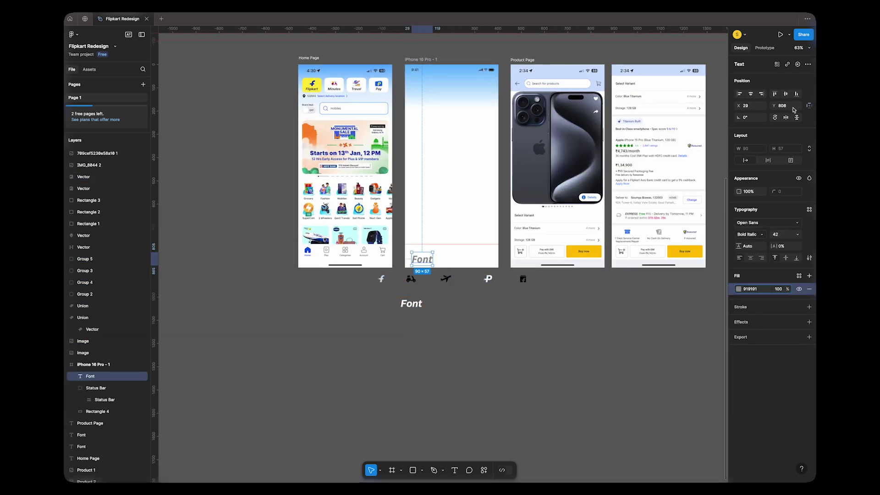
- Set the text's style to Semibold and its letter spacing to -5%
click(750, 235)
click(761, 117)
click(785, 246)
text(-20)
key(Return)
click(786, 248)
text(-10)
key(Return)
click(785, 248)
text(-5)
key(Return)
- Replace the text in the frame with "Flipkart" and set its font size to 16
scroll(427, 263, up, 3)
double_click(426, 263)
text(Flipkart)
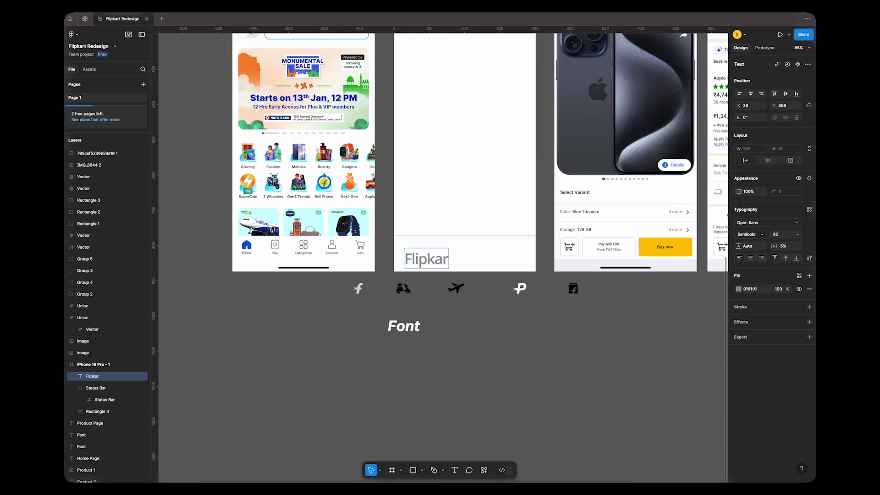
click(776, 235)
text(20)
key(Return)
click(782, 236)
text(16)
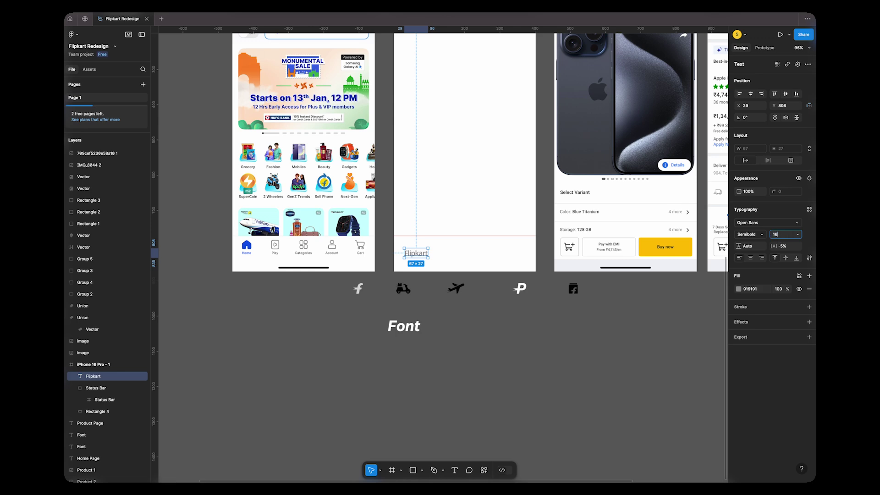
- Place the 26 × 25 Flipkart f icon just above the Flipkart label at X 38, Y 785
click(367, 307)
drag(359, 292, 396, 243)
scroll(415, 250, up, 5)
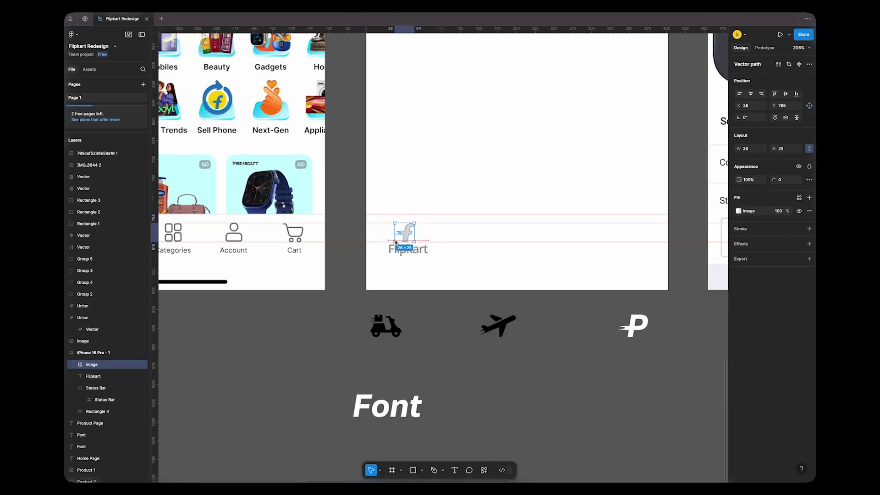
key(Escape)
- Set the Flipkart label's font size to 12 and position it centred beneath the f icon
click(409, 248)
scroll(411, 238, down, 5)
scroll(505, 239, up, 7)
click(782, 234)
text(12)
key(Return)
drag(485, 246, 488, 251)
- Duplicate the f icon and its Flipkart label beside the original within the bottom navigation row
scroll(570, 249, right, 2)
shift+click(428, 220)
alt+drag(433, 220, 516, 221)
scroll(532, 304, down, 3)
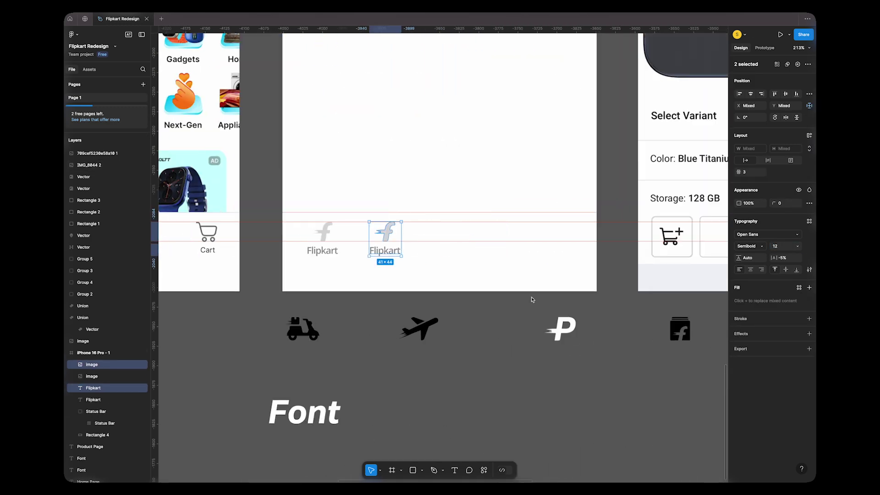
- Replace the duplicated f icon with the scooter icon above the second label, moving the f copy out below the frame
drag(303, 329, 443, 278)
drag(386, 232, 320, 331)
drag(443, 278, 387, 232)
click(385, 250)
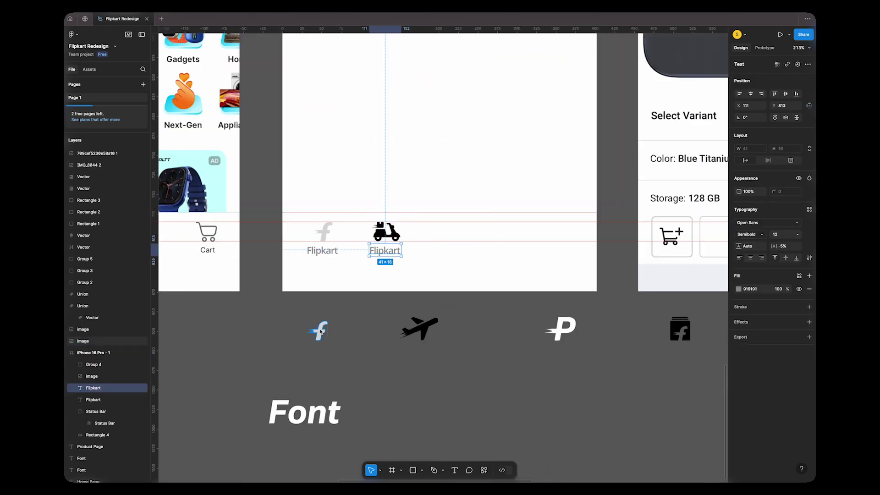
scroll(381, 257, down, 5)
- Change the label under the scooter icon to "Minutes"
click(463, 258)
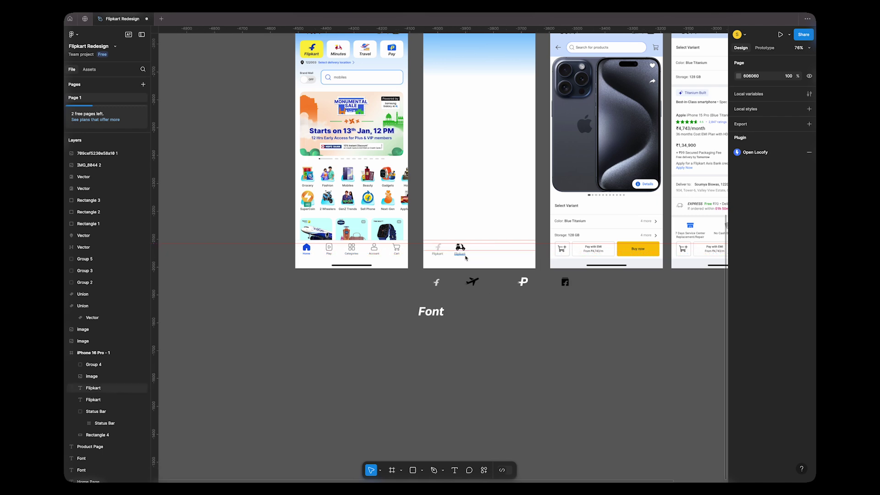
double_click(462, 254)
text(Minutes)
click(478, 263)
scroll(477, 257, up, 5)
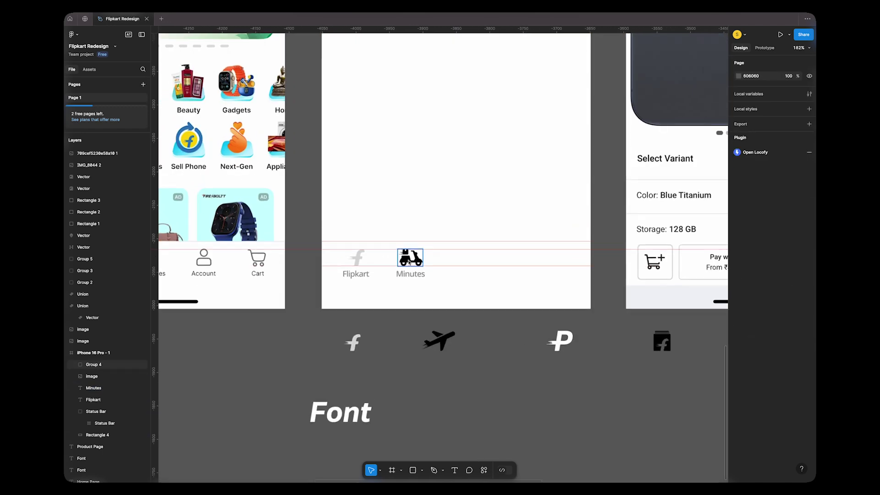
- Apply the labels' grey 919191, sampled with the eyedropper, to the selected scooter and f icons
click(410, 258)
shift+click(357, 258)
click(739, 283)
click(651, 400)
scroll(365, 272, up, 10)
click(340, 316)
scroll(341, 316, down, 8)
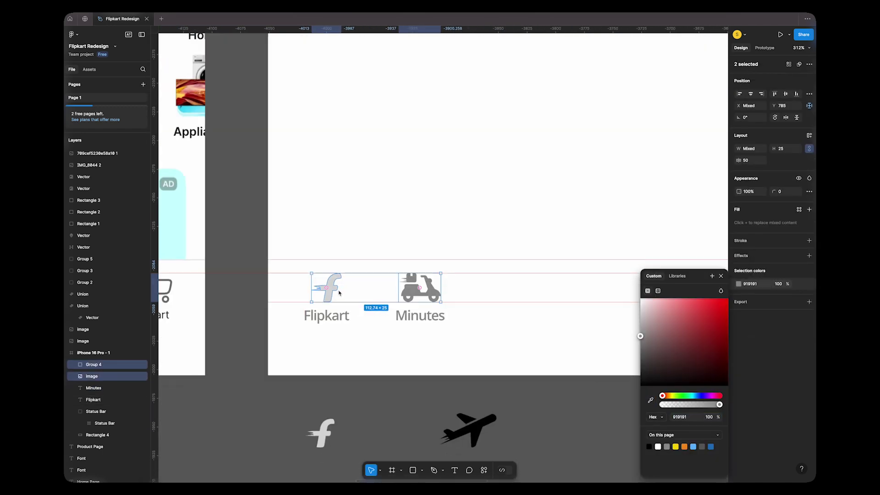
- Change the f icon's image fill to a solid fill and match it to the scooter's grey 919191
click(334, 290)
click(739, 211)
click(324, 433)
click(327, 288)
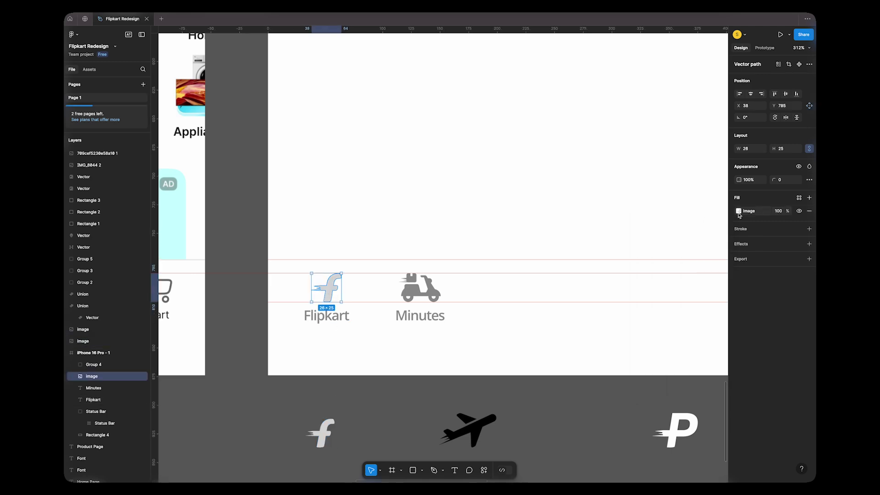
click(739, 211)
click(648, 227)
drag(641, 253, 640, 273)
key(i)
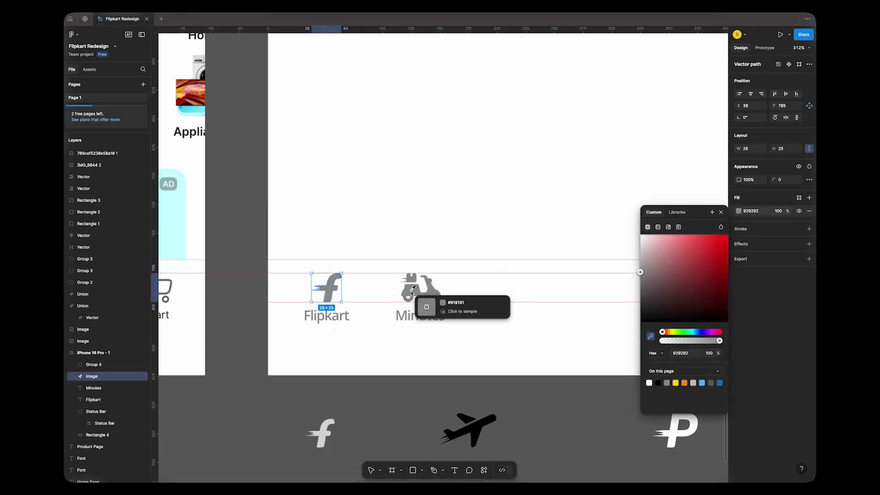
click(413, 295)
click(401, 353)
- Place the airplane icon beside the scooter at X 207, Y 786 and scale it to about 42 × 24
scroll(401, 354, down, 5)
scroll(442, 321, down, 3)
drag(428, 260, 449, 203)
scroll(448, 211, up, 5)
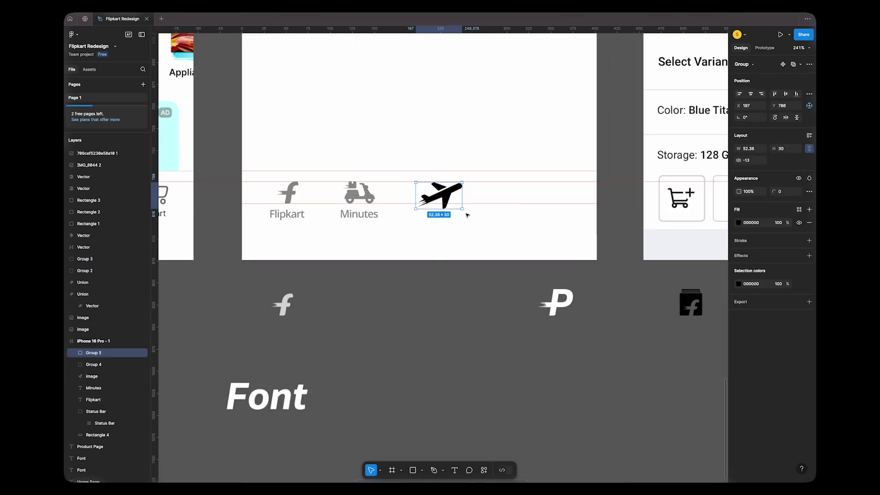
click(456, 282)
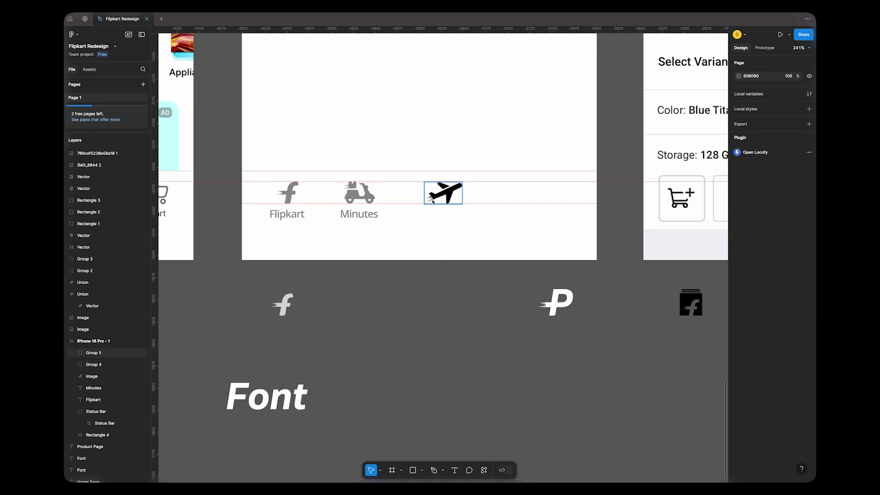
- Copy the Minutes label beneath the airplane icon and change its text to "Travel"
drag(362, 215, 447, 216)
double_click(448, 218)
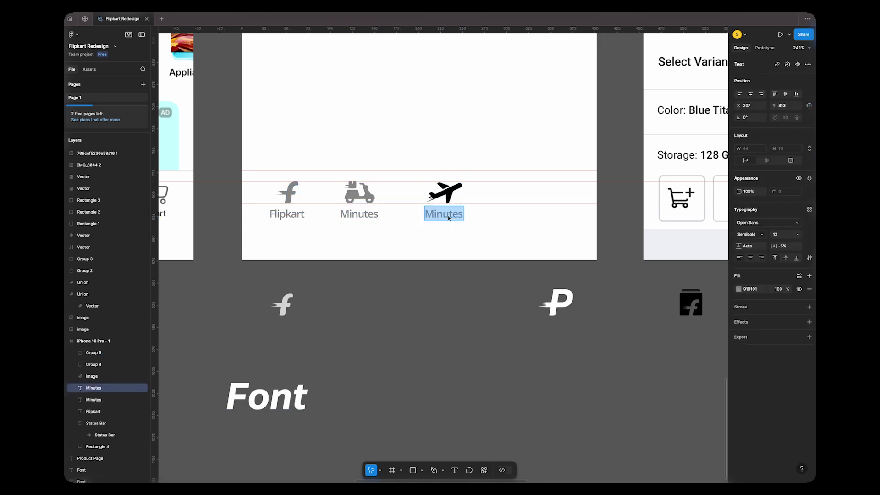
text(Travel)
key(Escape)
- Copy the Travel label to a fourth position in the row and place the P icon above it at X 284, Y 785
scroll(424, 259, down, 6)
scroll(424, 321, up, 6)
drag(429, 321, 486, 322)
drag(528, 393, 474, 309)
- Fill the P icon with grey 919191 sampled from the scooter icon
click(739, 211)
click(651, 337)
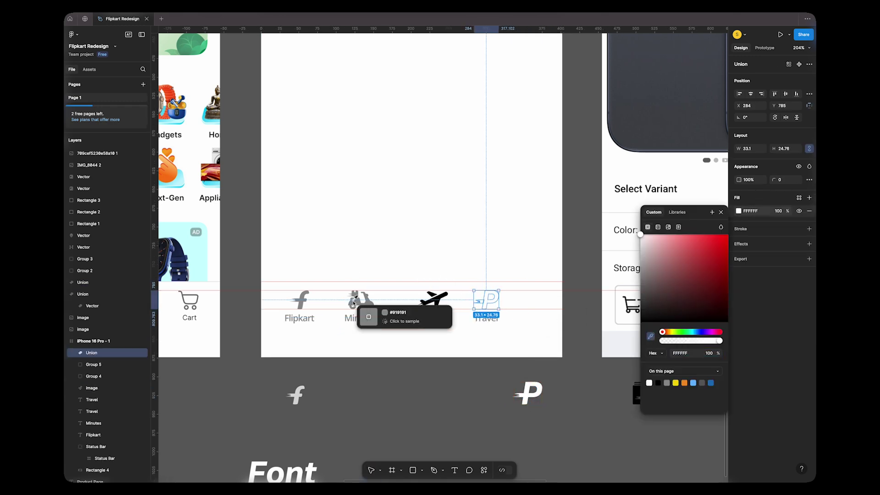
click(354, 301)
click(403, 275)
- Recolour the airplane icon with grey 919191 sampled from the scooter icon
click(433, 299)
click(738, 284)
click(651, 401)
click(434, 298)
click(651, 401)
click(360, 302)
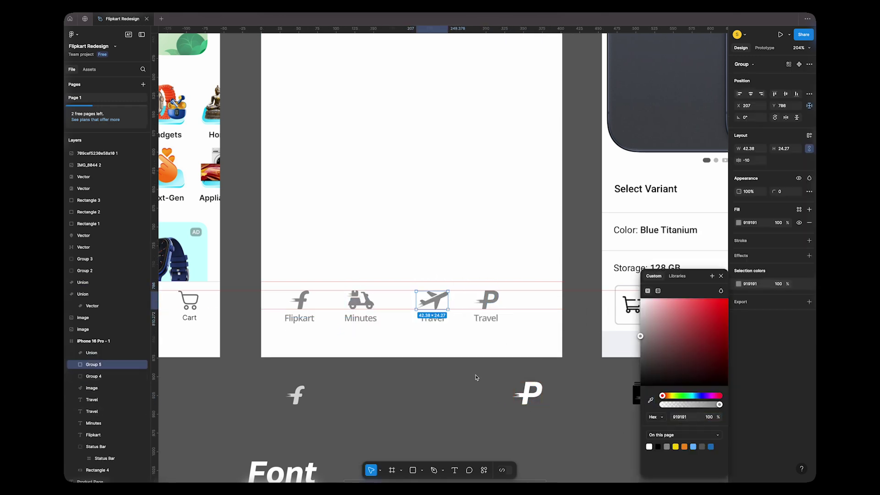
click(486, 318)
click(451, 346)
scroll(452, 346, down, 5)
scroll(452, 346, up, 3)
click(434, 369)
shift+click(438, 362)
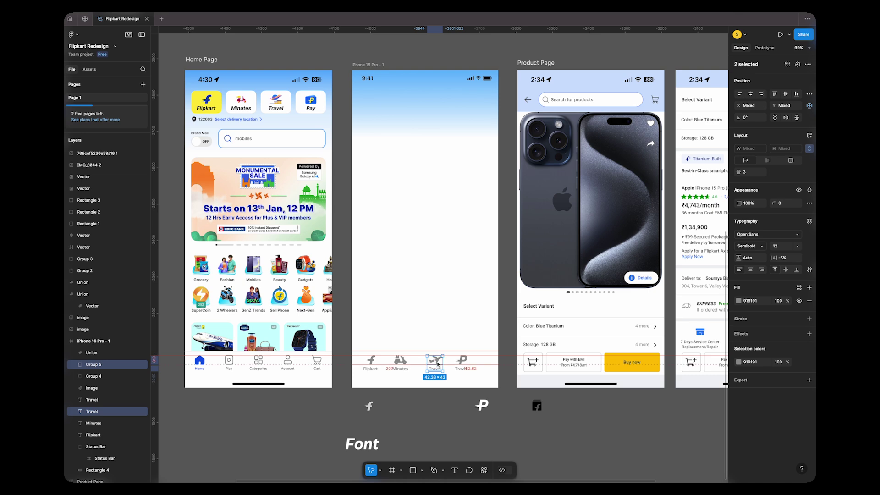
- Move the P icon and its label to X 311 and group them
scroll(436, 363, up, 5)
scroll(532, 337, down, 4)
click(535, 345)
shift+click(535, 333)
scroll(533, 344, right, 1)
scroll(532, 353, left, 3)
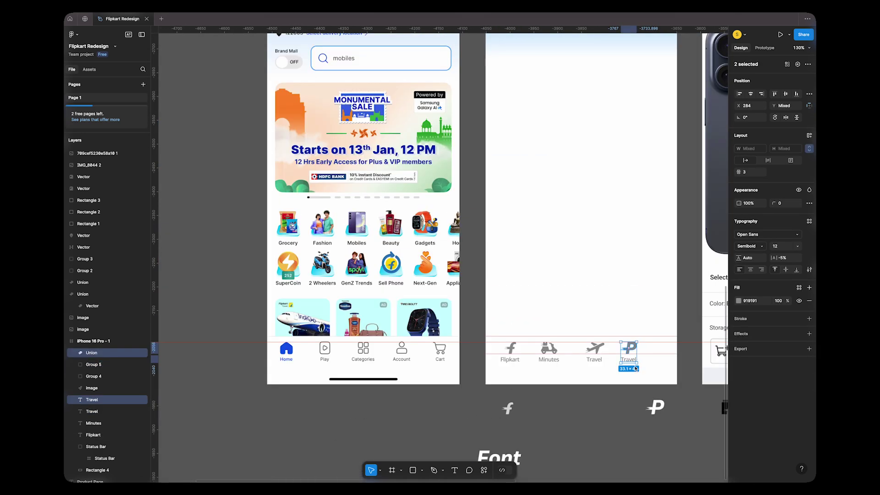
mouse_move(634, 351)
mouse_down()
mouse_move(646, 350)
mouse_move(645, 360)
mouse_up()
key(super+g)
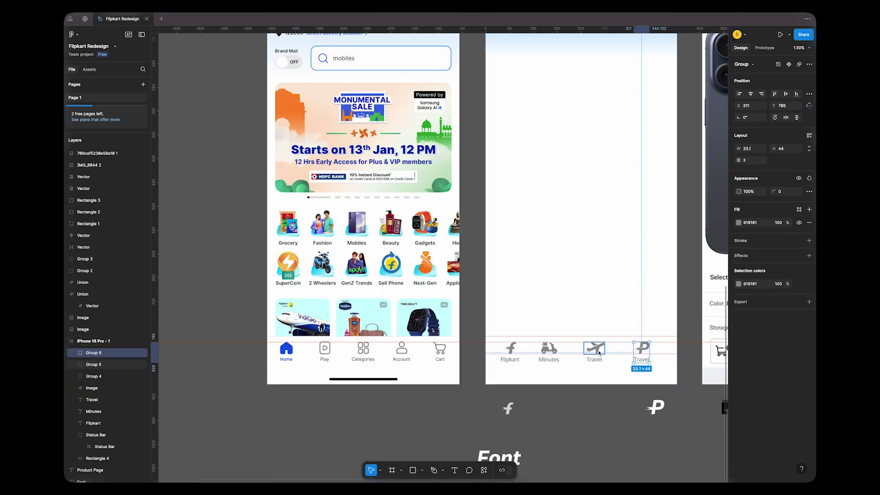
- Centre-align the airplane, scooter and f icons horizontally with their labels and group each icon with its label
drag(618, 332, 589, 365)
click(750, 94)
key(super+g)
click(554, 360)
shift+click(549, 349)
click(751, 94)
key(super+g)
click(510, 360)
shift+click(510, 349)
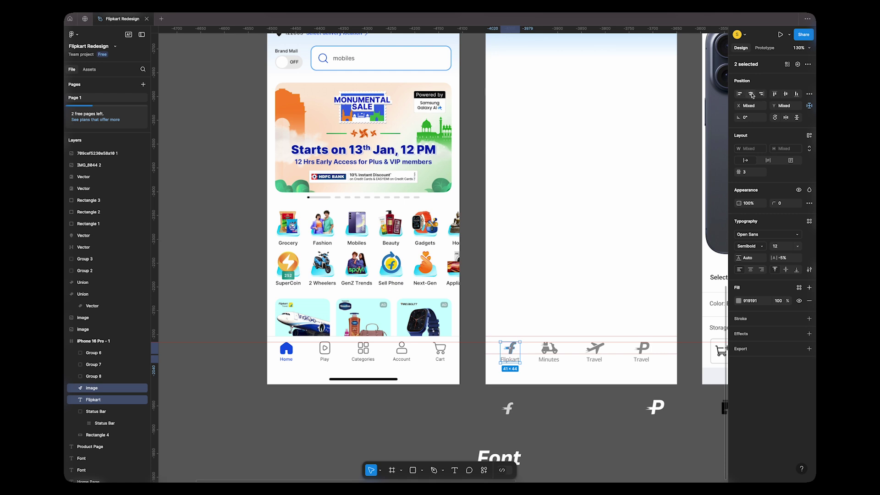
- Distribute the four navigation items with even horizontal spacing, group them and centre the group horizontally in the frame
shift+click(636, 350)
click(810, 94)
click(770, 126)
scroll(609, 288, up, 1)
key(super+g)
click(751, 94)
scroll(494, 272, down, 3)
click(494, 272)
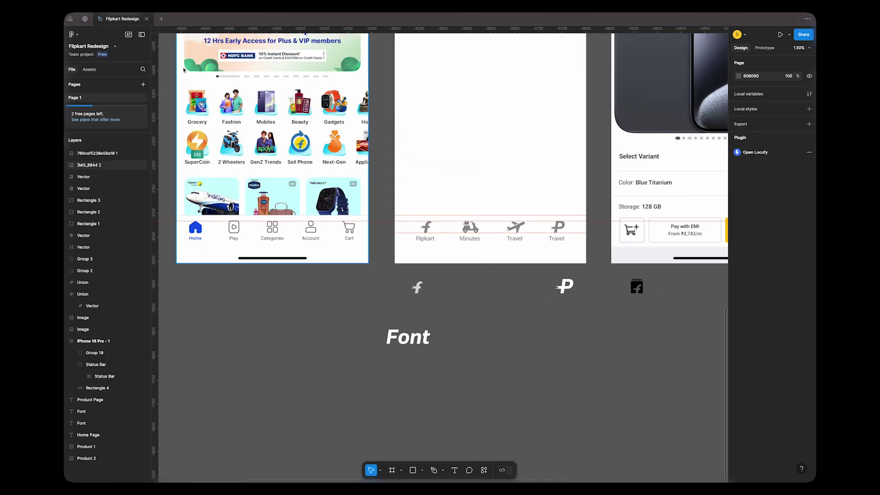
key(r)
click(391, 221)
drag(382, 202, 444, 318)
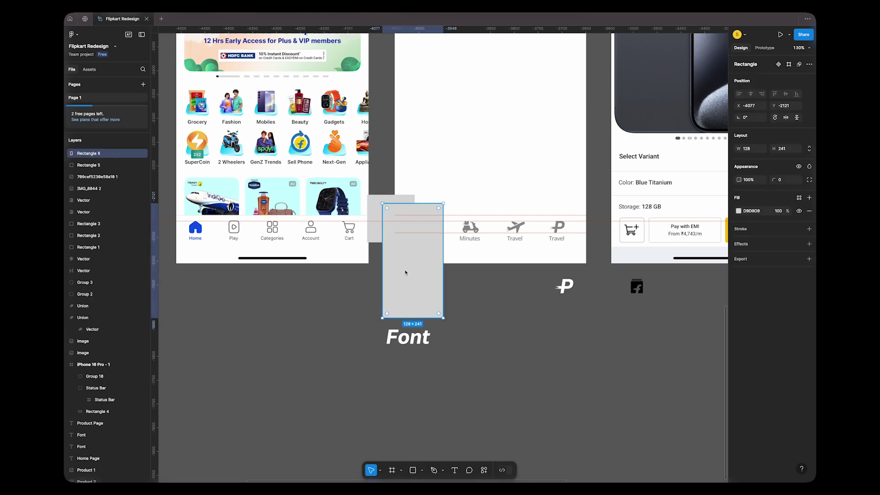
key(super+z)
key(super+z)
- Draw a 402 × 102 rectangle across the bottom of the iPhone 16 Pro frame at Y 772 and send it behind the navigation items
key(r)
drag(394, 215, 586, 263)
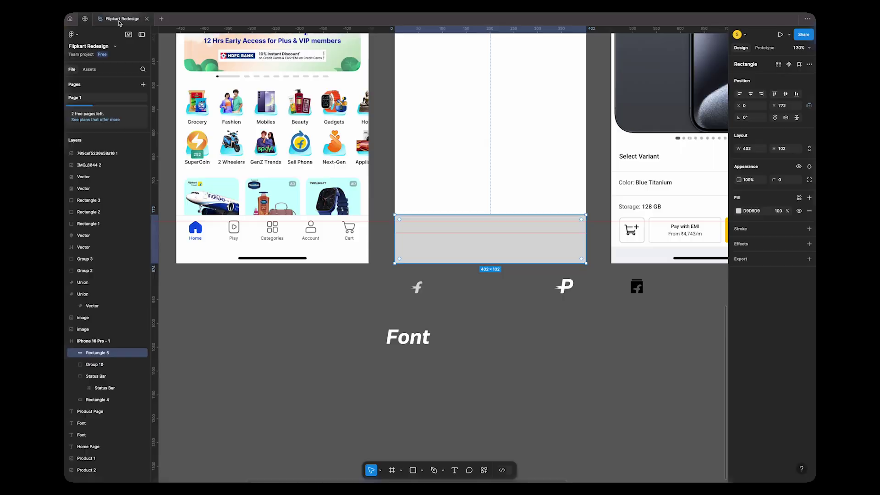
key(ctrl+[)
- Change the navigation bar rectangle's fill to white and deselect it
click(738, 211)
click(640, 235)
click(595, 272)
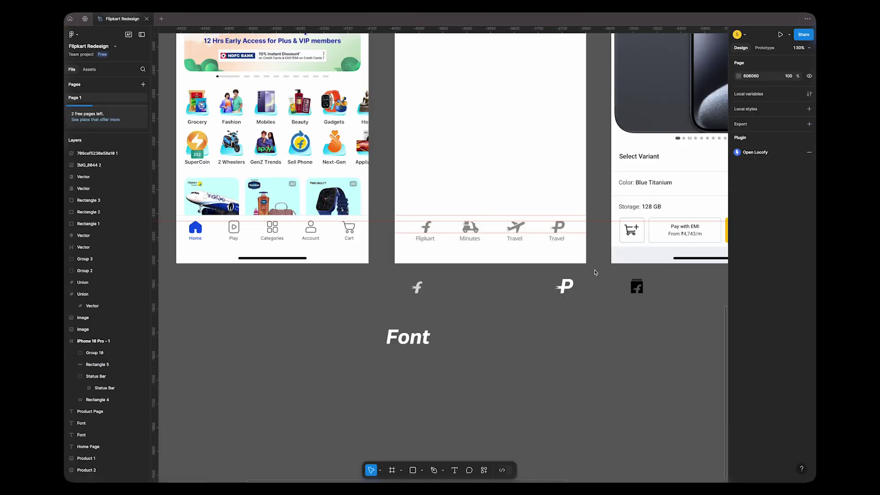
- Hide the pixel grid on the canvas
click(138, 13)
click(156, 18)
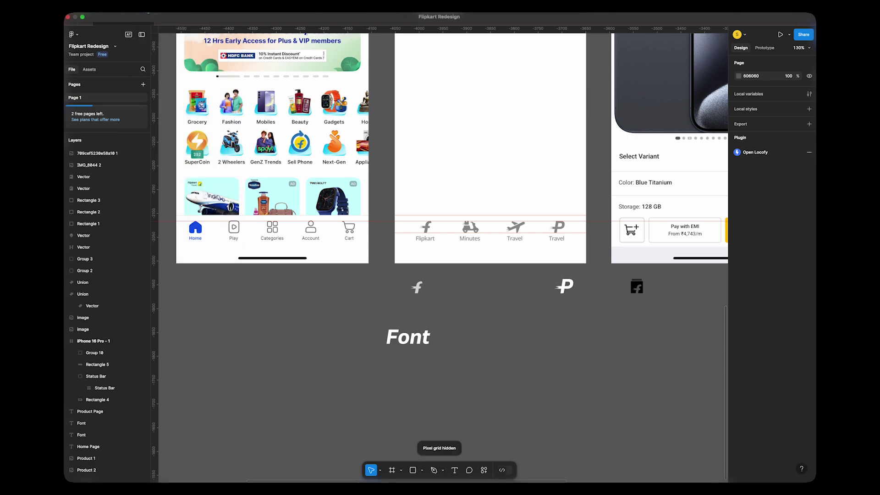
click(138, 13)
click(159, 111)
scroll(542, 287, up, 2)
click(137, 13)
click(160, 111)
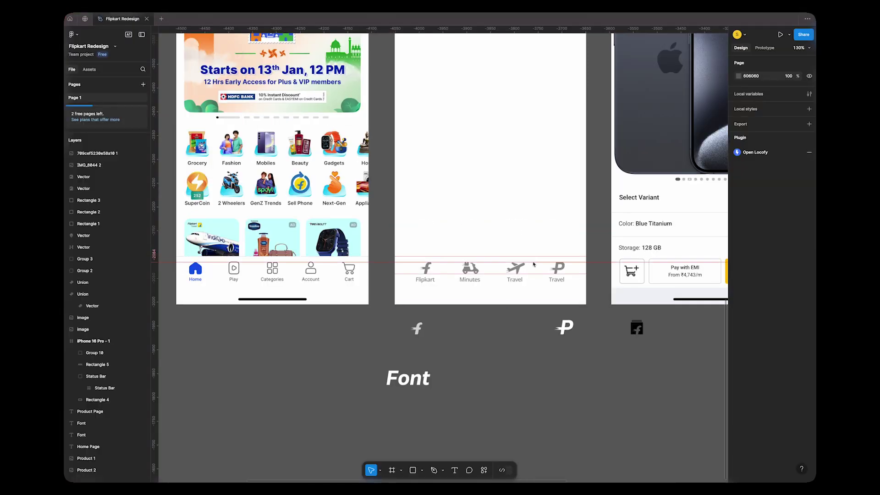
click(138, 6)
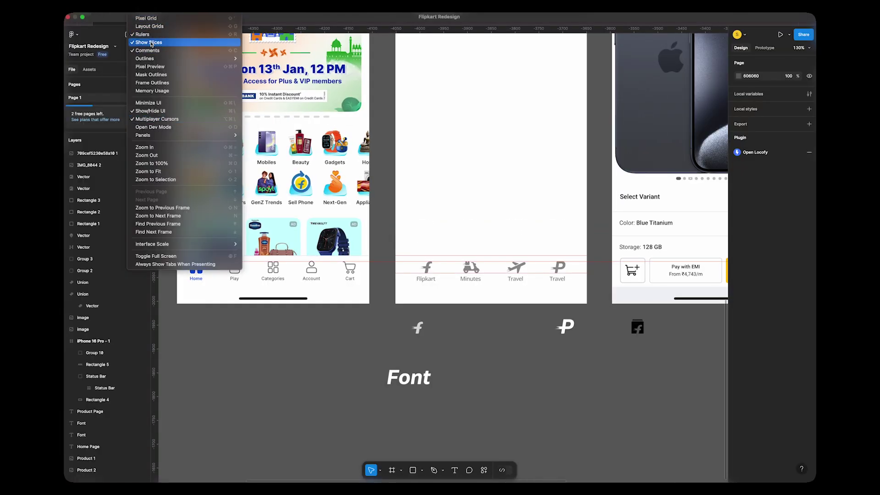
mouse_move(160, 61)
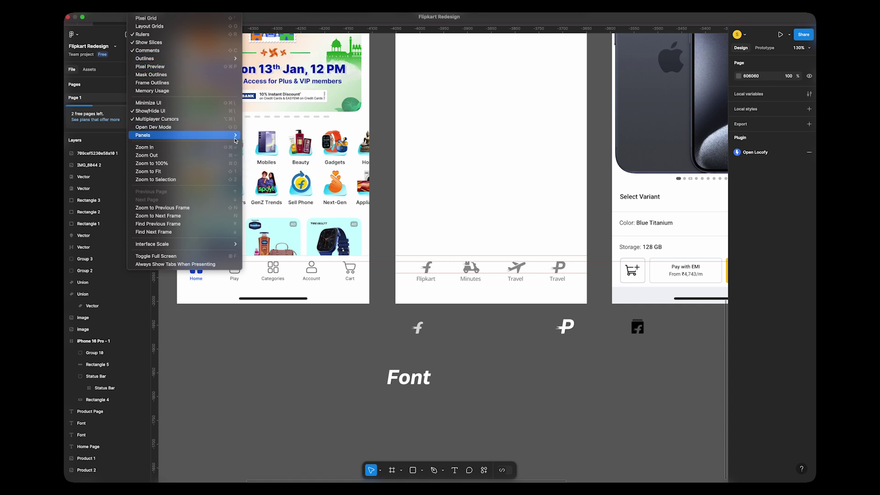
click(574, 275)
- Move the horizontal guide below the frame and draw a full-width line with an EFEFEF stroke along the navigation bar's top edge
drag(575, 273, 603, 416)
scroll(428, 262, up, 5)
click(422, 470)
click(433, 408)
mouse_move(342, 243)
mouse_down()
mouse_move(725, 243)
mouse_move(677, 243)
mouse_up()
click(626, 245)
click(670, 242)
click(670, 242)
click(738, 227)
click(641, 257)
key(Escape)
- Group the divider line with the bottom navigation bar of the iPhone 16 Pro frame
shift+click(666, 342)
scroll(514, 257, down, 5)
key(super+g)
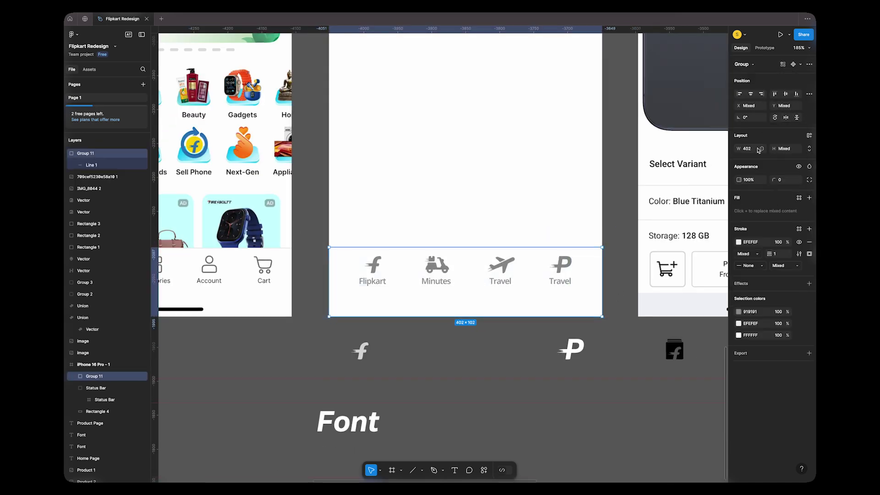
click(620, 216)
- Recolour the Flipkart navigation item's icon and label to the active blue 1254E7
scroll(467, 285, down, 4)
scroll(467, 285, up, 2)
double_click(410, 275)
double_click(410, 275)
click(739, 223)
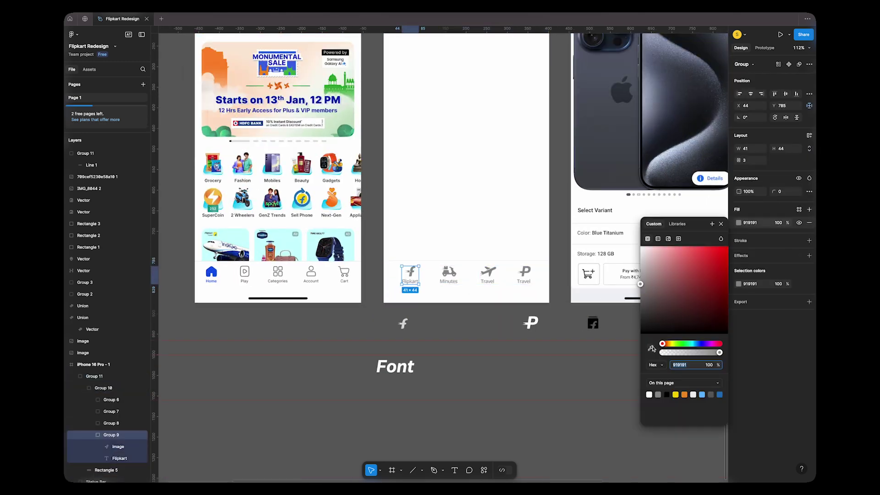
click(446, 318)
- Draw a horizontal line about 139 wide over the home indicator in the Home Page screenshot with a stroke weight of 3
scroll(436, 307, up, 5)
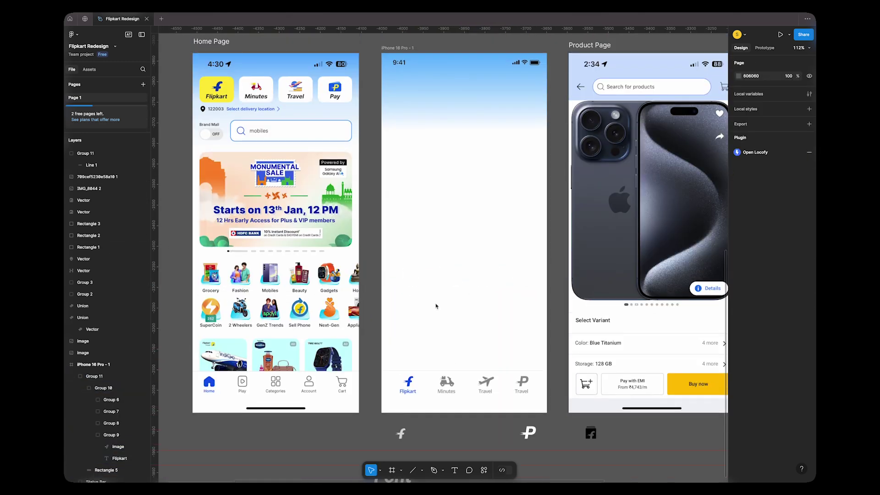
click(499, 396)
key(l)
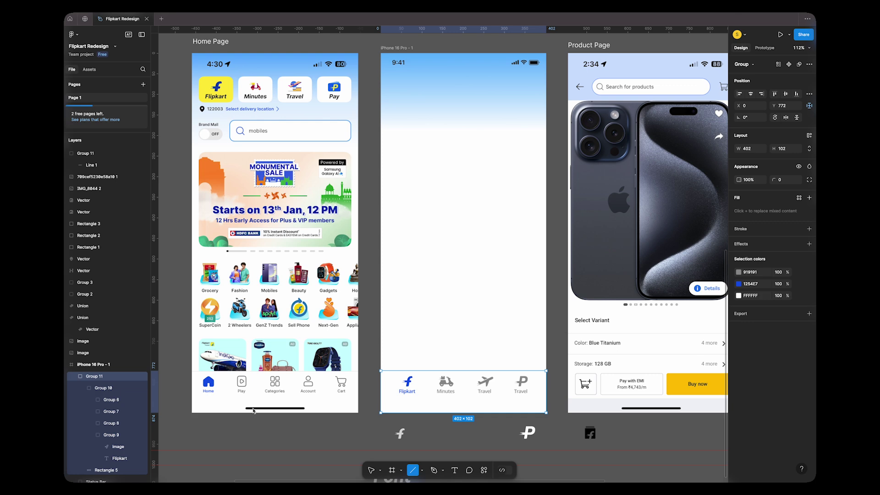
drag(247, 409, 304, 410)
click(782, 238)
text(3)
key(Return)
- Nudge the home indicator line down, set its stroke weight to 4 and give its end a Round cap
click(360, 422)
click(293, 408)
key(Down)
scroll(359, 422, right, 2)
click(780, 237)
text(4)
click(787, 249)
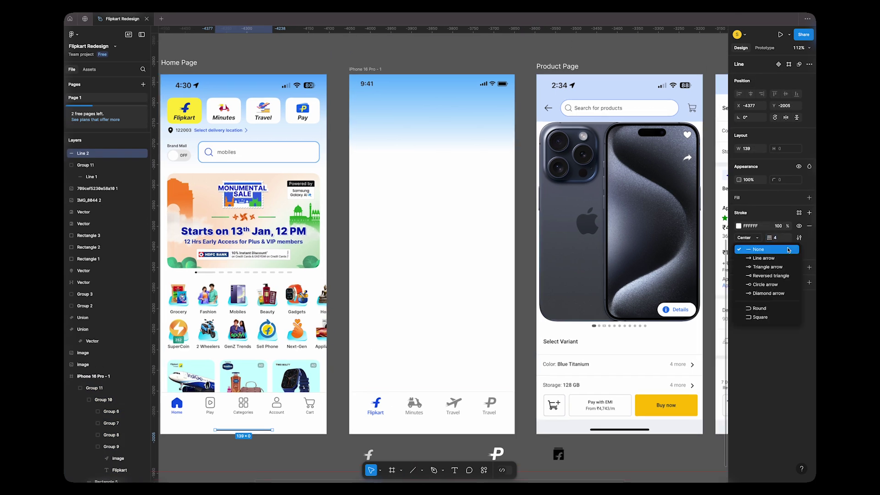
click(759, 309)
- Move the home indicator line into the iPhone 16 Pro frame, centred horizontally below the navigation items
scroll(271, 368, up, 5)
scroll(271, 368, down, 7)
click(273, 158)
scroll(273, 158, down, 4)
drag(273, 158, 531, 159)
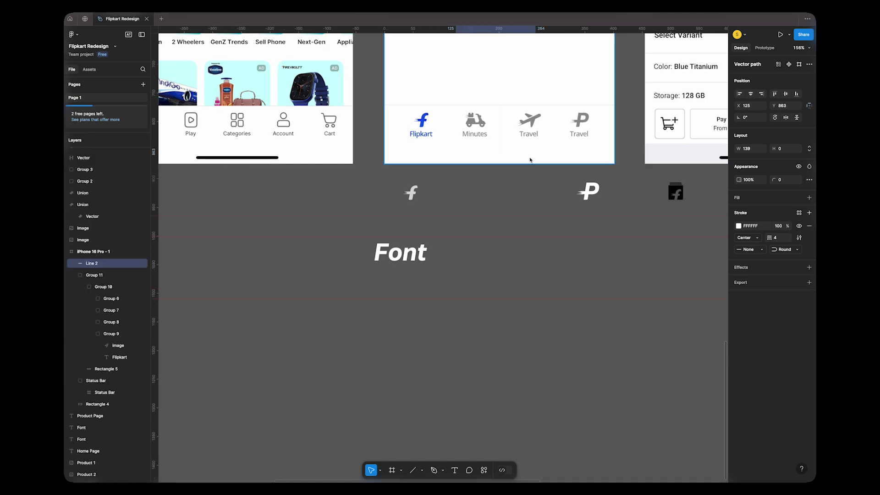
- Change the home indicator line's stroke to black and set its start cap to Round
click(739, 225)
drag(651, 275, 641, 337)
click(581, 173)
click(527, 157)
click(749, 249)
click(752, 308)
click(529, 173)
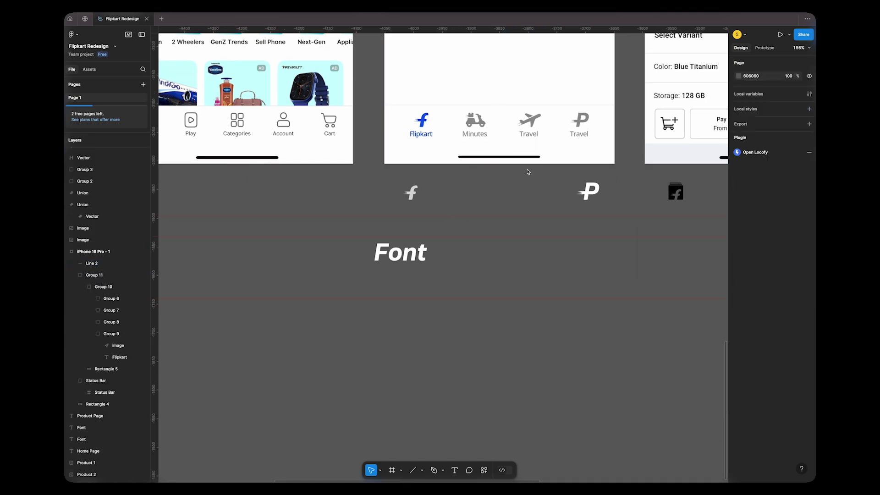
- Compare the iPhone 16 Pro frame with the header, search bar and bottom navigation of the Home Page and Product Page screenshots
scroll(529, 173, up, 3)
click(514, 258)
click(516, 261)
click(520, 271)
scroll(521, 246, down, 5)
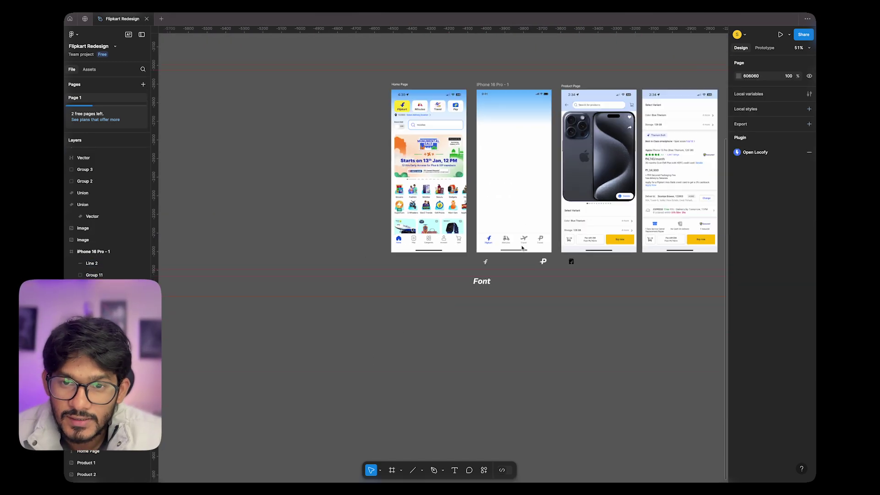
scroll(526, 124, up, 5)
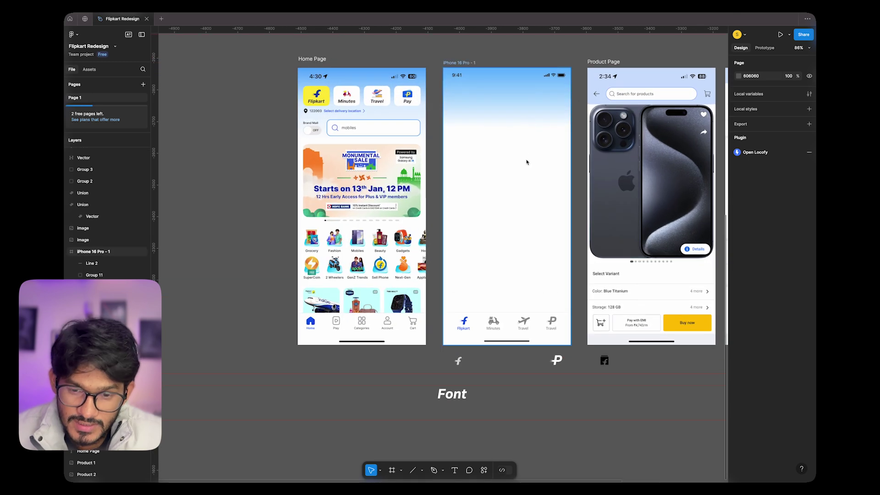
scroll(515, 216, down, 3)
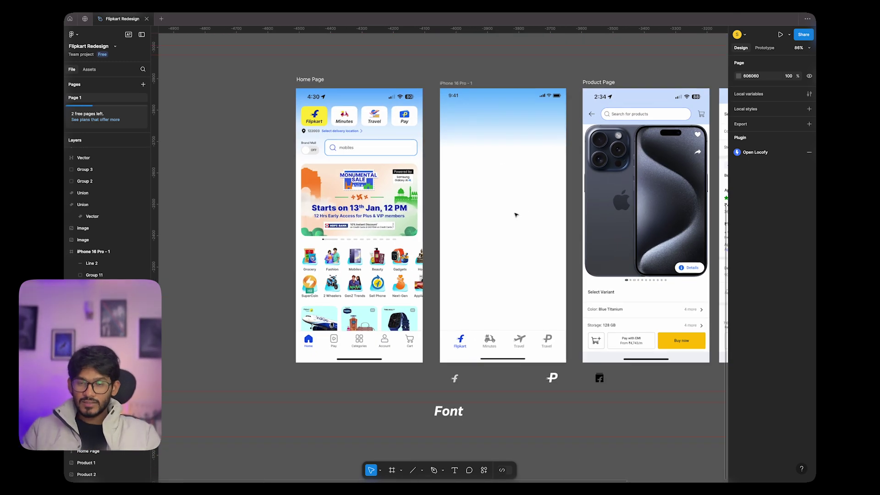
scroll(527, 226, right, 3)
scroll(418, 181, left, 3)
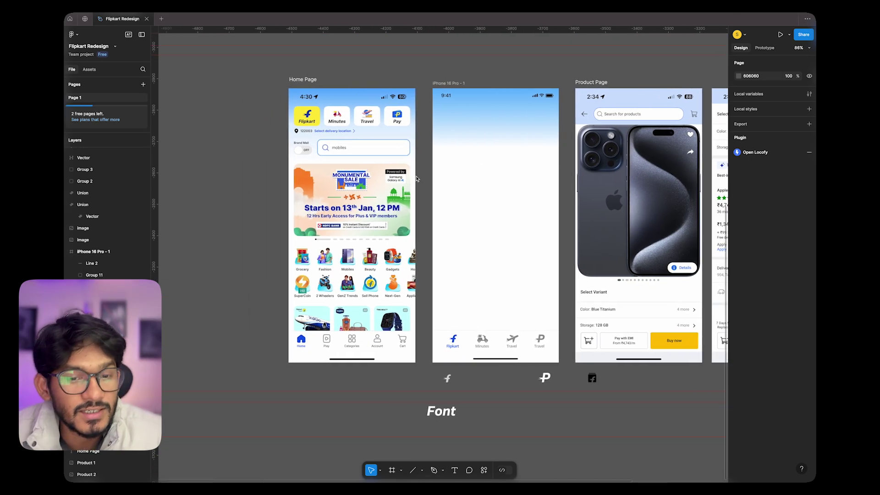
scroll(463, 315, up, 1)
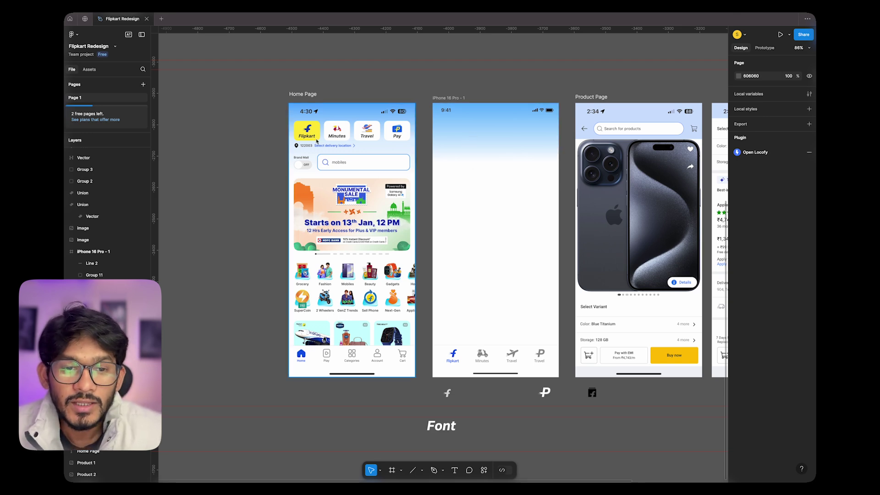
click(500, 142)
scroll(522, 222, up, 1)
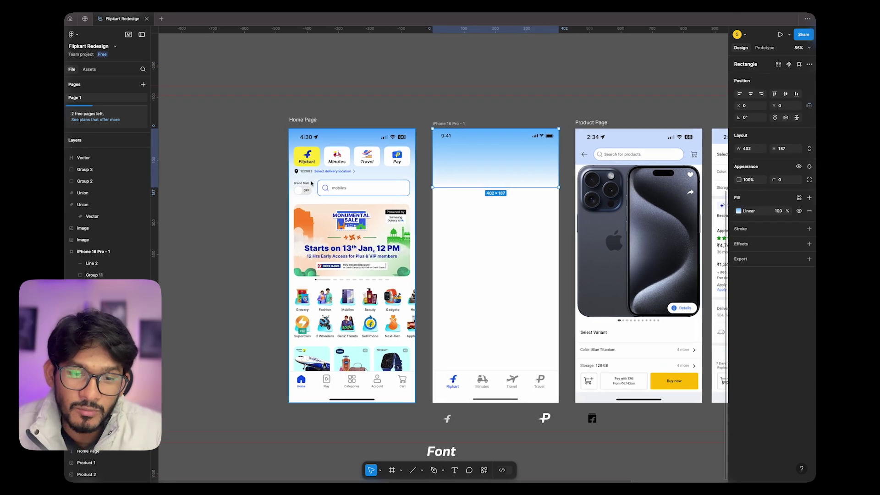
scroll(316, 190, left, 1)
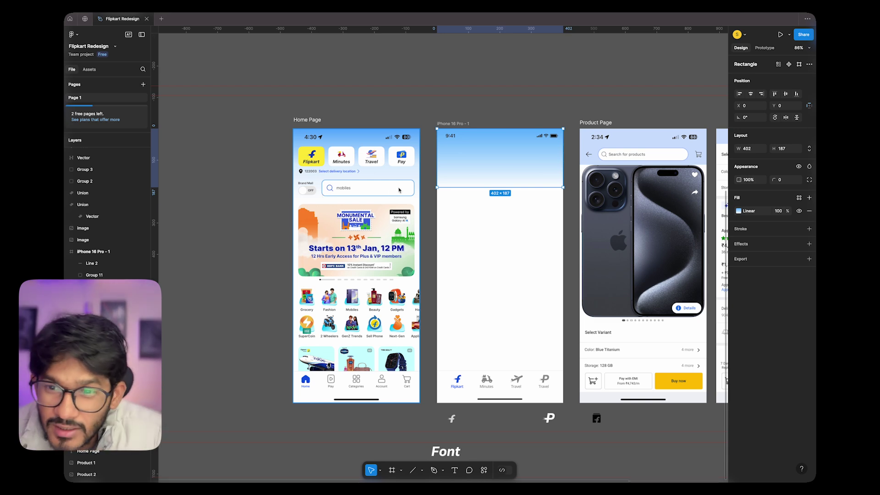
scroll(398, 190, right, 5)
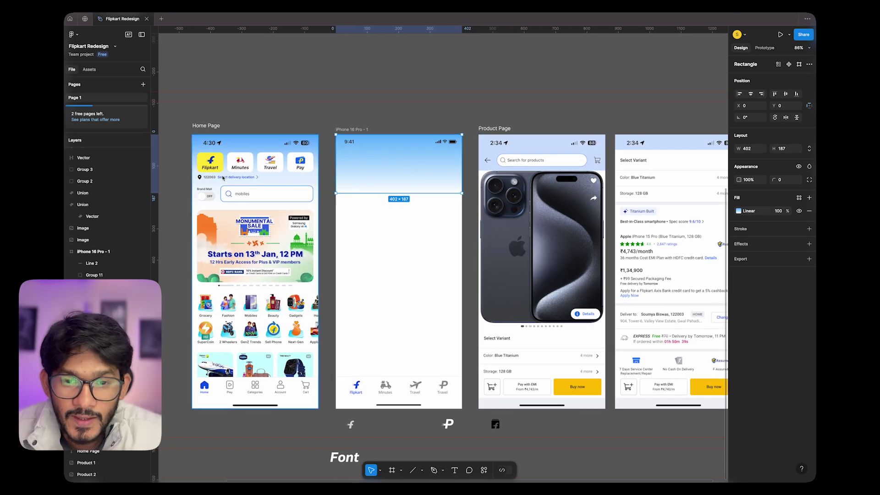
scroll(427, 172, left, 3)
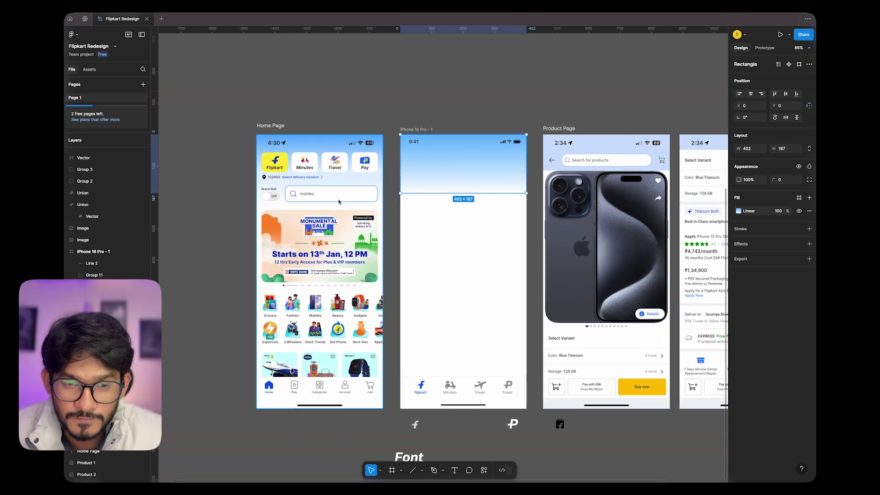
scroll(440, 158, down, 1)
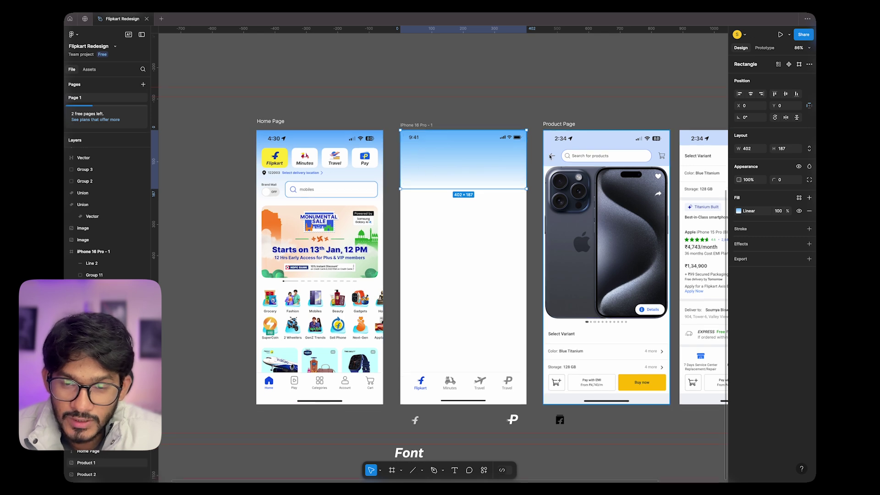
scroll(492, 155, down, 4)
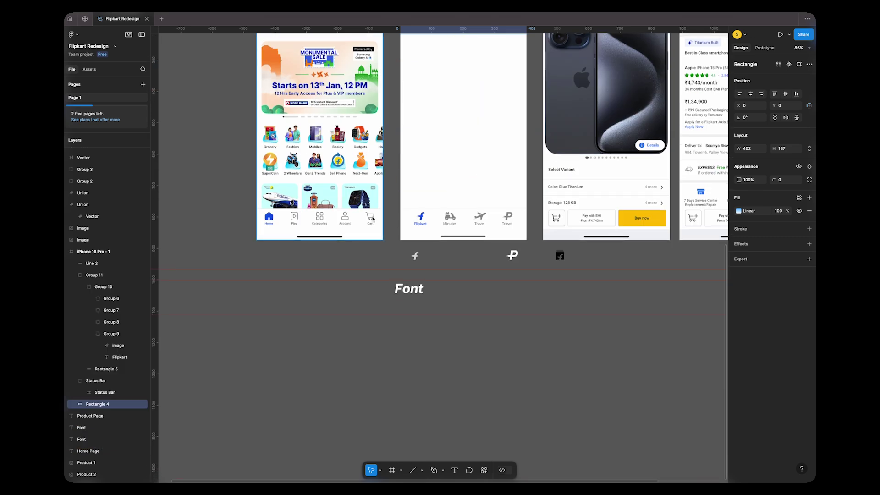
- Search the Iconify plugin for "Cart" and place an outlined shopping cart icon above the iPhone 16 Pro frame
scroll(492, 156, up, 3)
click(484, 470)
click(393, 372)
text(Cart)
key(Return)
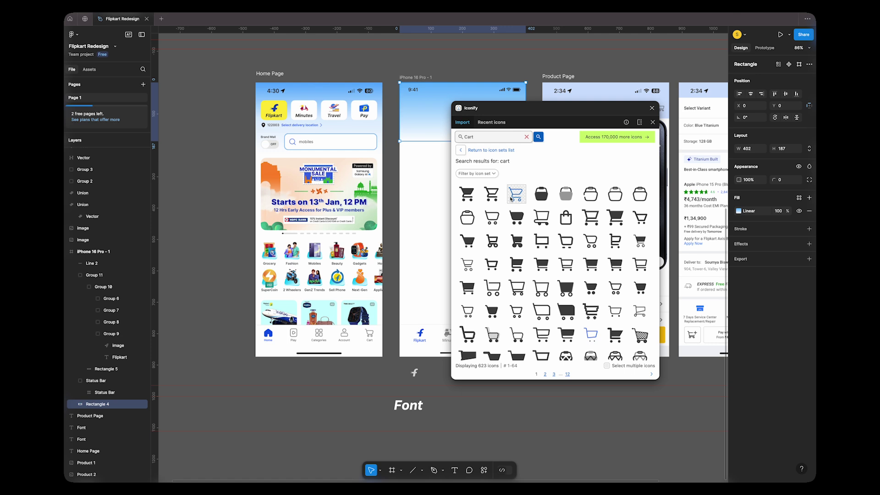
click(469, 313)
drag(467, 349, 512, 69)
key(Escape)
right_click(386, 381)
click(421, 317)
click(390, 384)
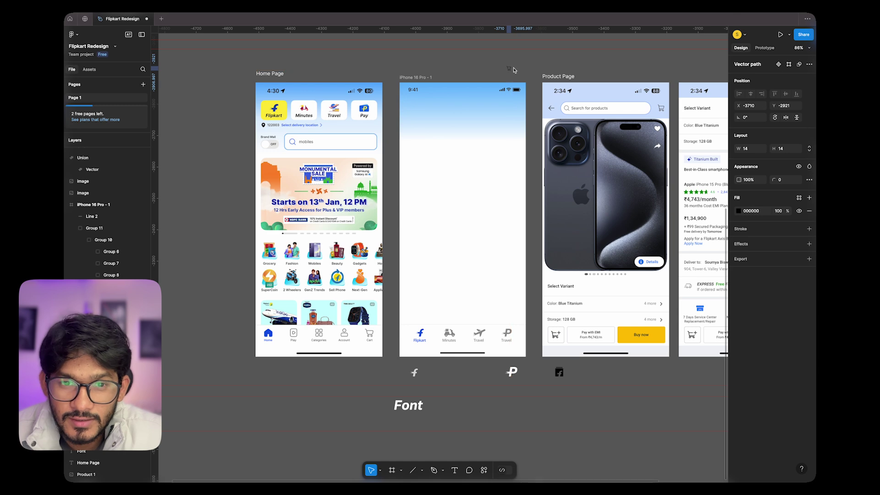
- Scale the cart icon to 38 × 38 and place it in the iPhone 16 Pro frame's header at X 341, Y 67
scroll(512, 70, right, 5)
scroll(500, 69, left, 3)
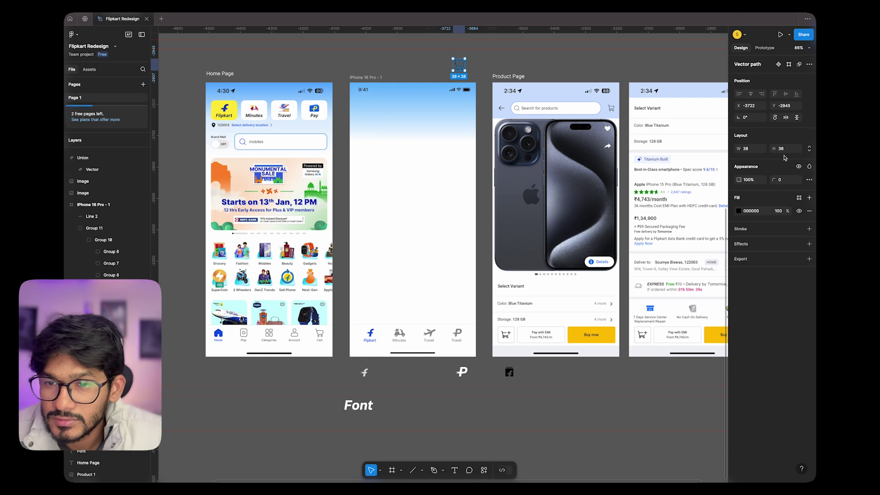
click(499, 53)
drag(464, 68, 468, 114)
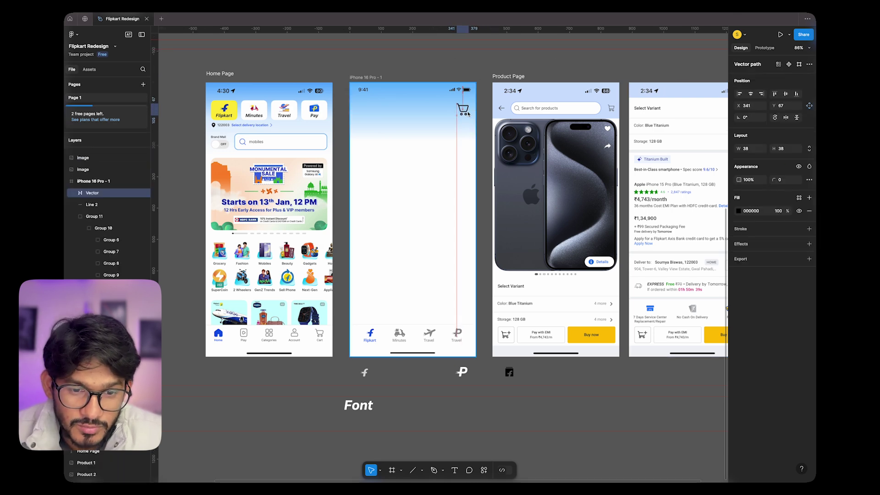
drag(468, 113, 468, 114)
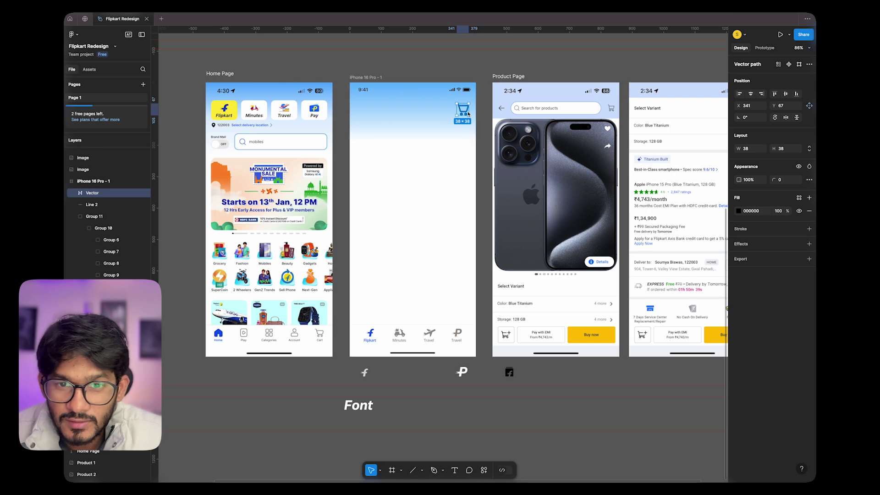
- Lay the cart icon over the Product Page's cart icon and scale it down to 24 × 24 to match
scroll(468, 114, right, 3)
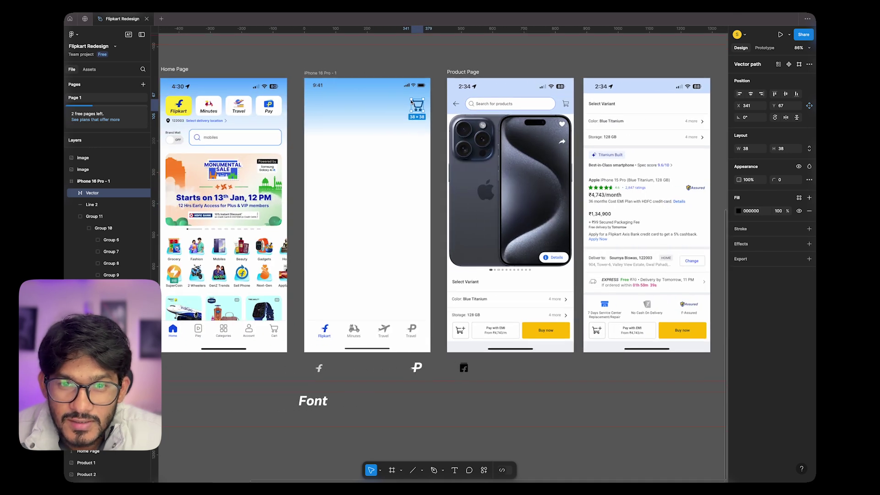
drag(418, 105, 563, 107)
scroll(563, 106, up, 10)
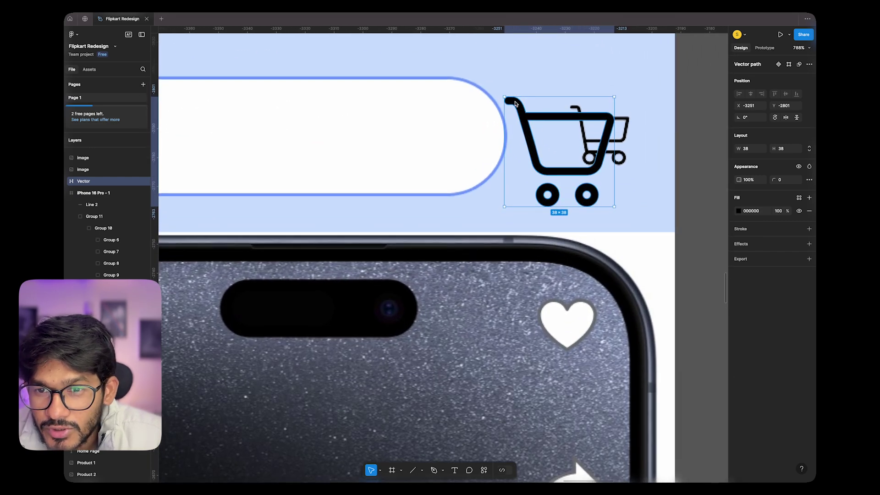
drag(515, 104, 582, 104)
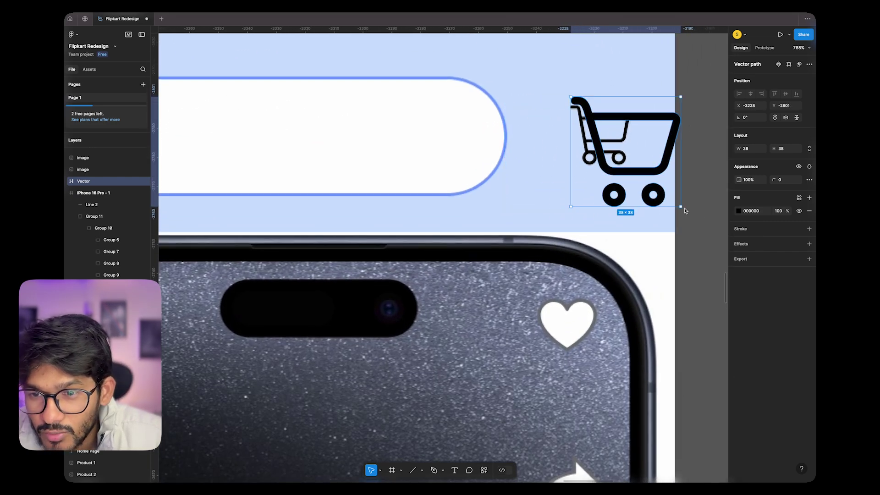
drag(680, 207, 640, 161)
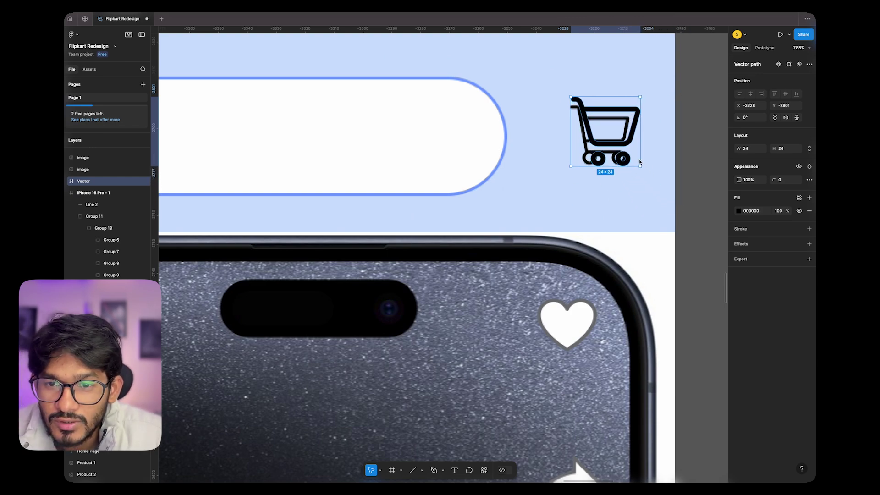
- Move the cart icon back into the iPhone 16 Pro frame's header at X 358, Y 83
scroll(641, 161, down, 5)
scroll(626, 116, up, 3)
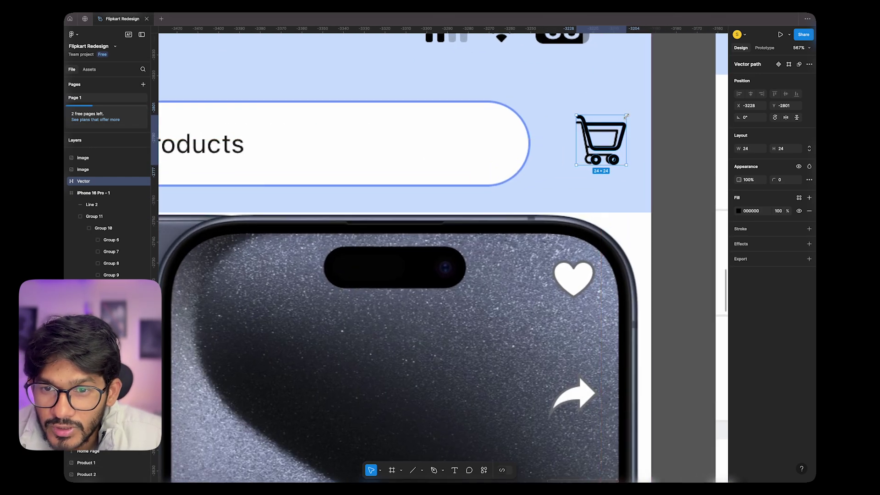
drag(626, 121, 621, 124)
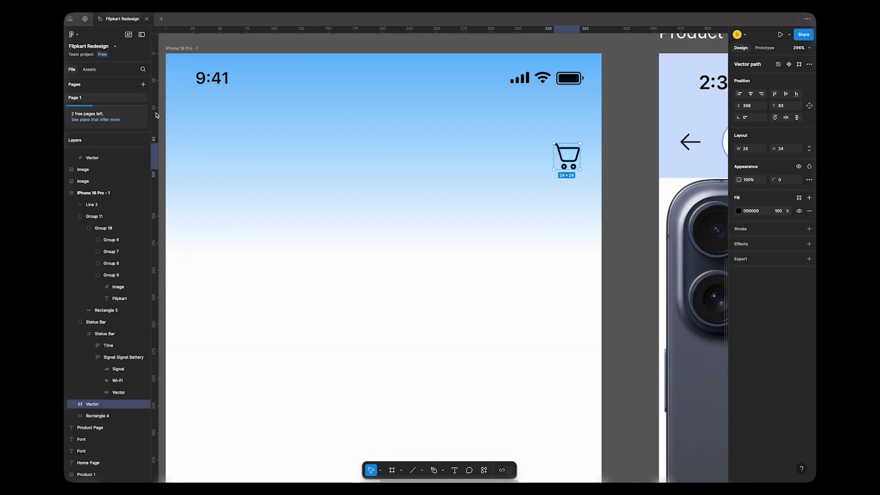
- Draw a rectangle about 371 × 91 between the side margins directly below the cart icon, starting at X 15, Y 111
scroll(579, 119, down, 5)
click(181, 45)
key(r)
drag(377, 147, 582, 198)
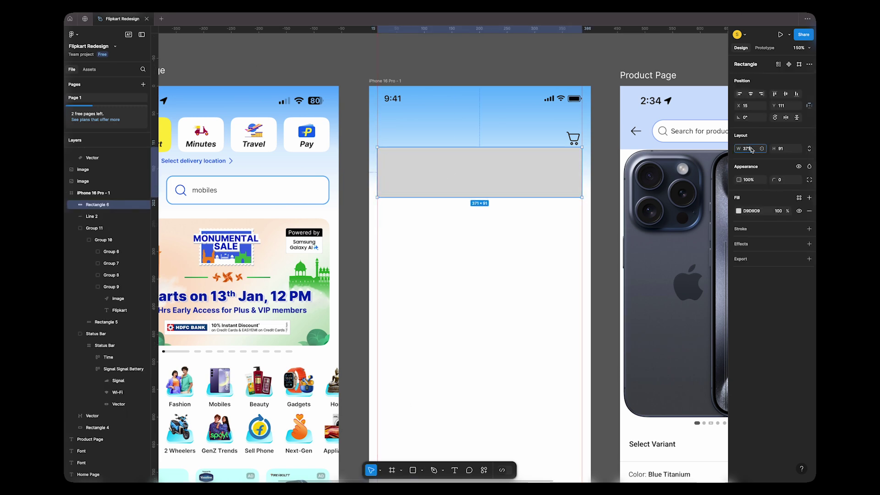
- Set the new rectangle's width to 370 and nudge it to X 16 so it fits between the side margins
text(70)
key(Return)
click(748, 149)
text(370)
key(Return)
key(Right)
scroll(377, 169, up, 8)
drag(390, 161, 389, 171)
scroll(436, 319, down, 5)
scroll(585, 246, right, 5)
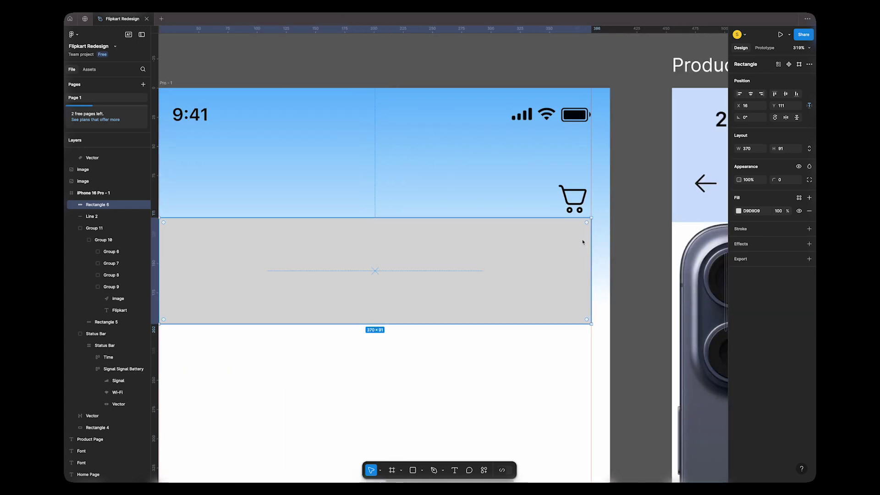
- Move the grey 370 × 91 rectangle up to Y 62 beneath the status bar and add two horizontal guides above the frame
scroll(585, 246, down, 1)
key(Delete)
scroll(556, 262, down, 3)
key(ctrl+z)
alt+drag(555, 263, 555, 97)
click(491, 232)
key(Delete)
scroll(491, 232, up, 4)
scroll(526, 220, left, 6)
drag(475, 159, 474, 288)
drag(553, 289, 402, 288)
key(super+z)
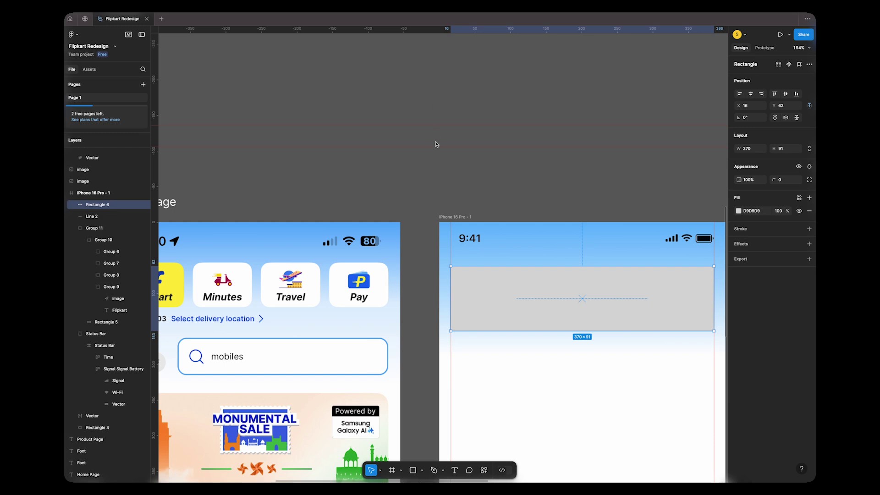
- Position a horizontal guide just below the status bar and move the grey rectangle out onto the canvas above the frame
drag(432, 216, 430, 264)
drag(604, 292, 604, 288)
scroll(605, 288, right, 3)
scroll(596, 289, left, 1)
drag(542, 291, 542, 120)
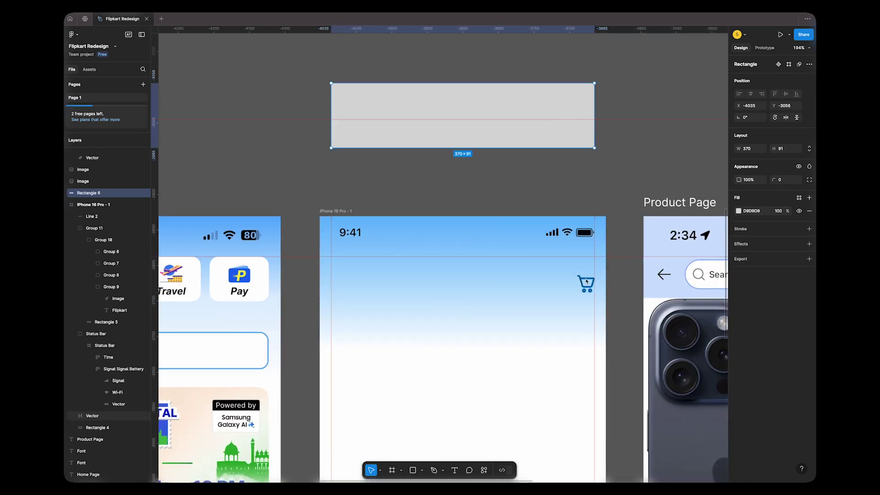
- Move the cart icon up to X 362, Y 57 so it meets the horizontal guide and the right margin
drag(584, 285, 585, 265)
scroll(563, 257, left, 4)
scroll(519, 252, down, 5)
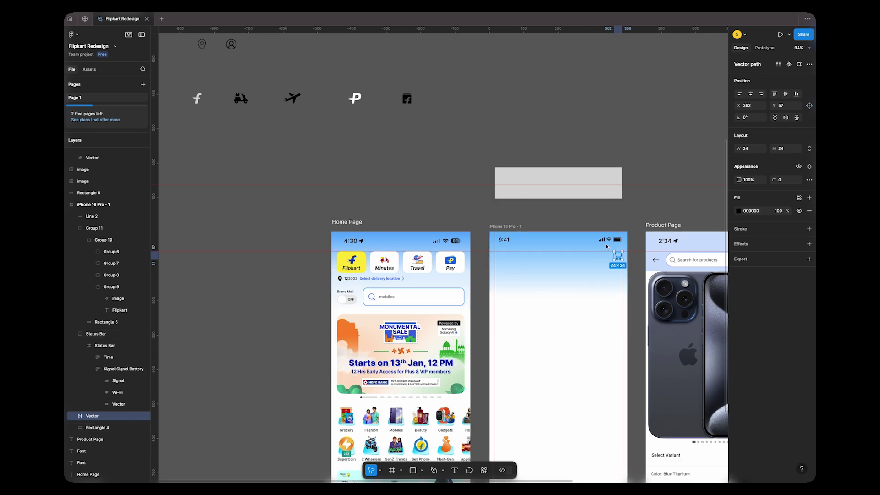
key(Escape)
- Move the profile icon from the canvas icon collection into the iPhone 16 Pro header at X 16, Y 57
scroll(596, 246, down, 4)
scroll(448, 173, right, 4)
scroll(465, 153, left, 2)
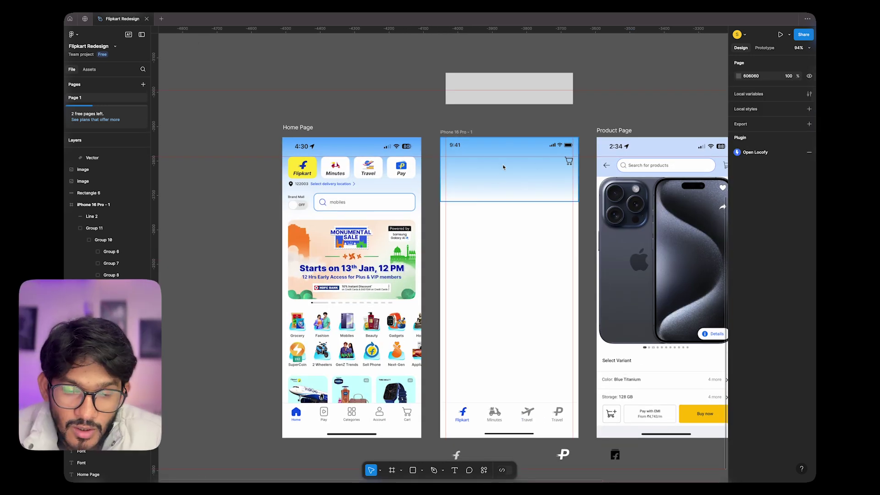
scroll(474, 167, up, 5)
scroll(474, 168, down, 6)
scroll(477, 267, down, 5)
scroll(476, 267, up, 5)
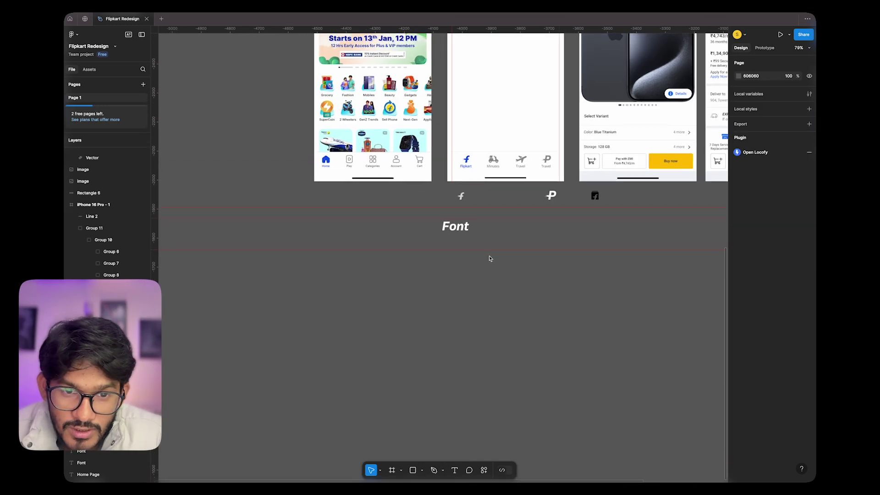
ctrl+scroll(489, 258, down, 2)
scroll(434, 173, up, 1)
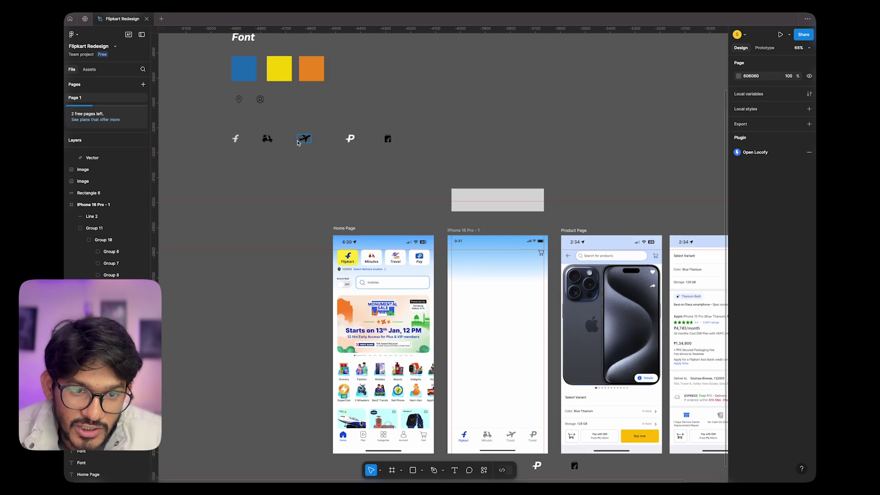
scroll(289, 169, up, 3)
click(260, 204)
drag(221, 195, 459, 360)
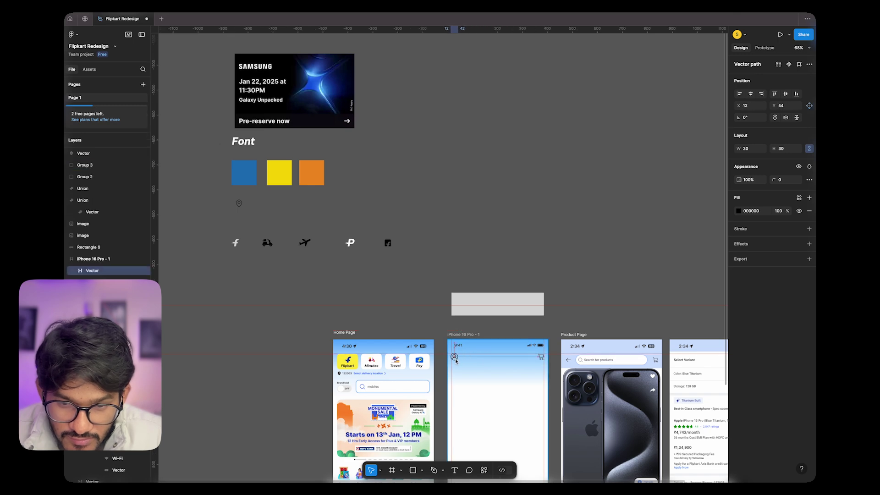
scroll(455, 359, up, 10)
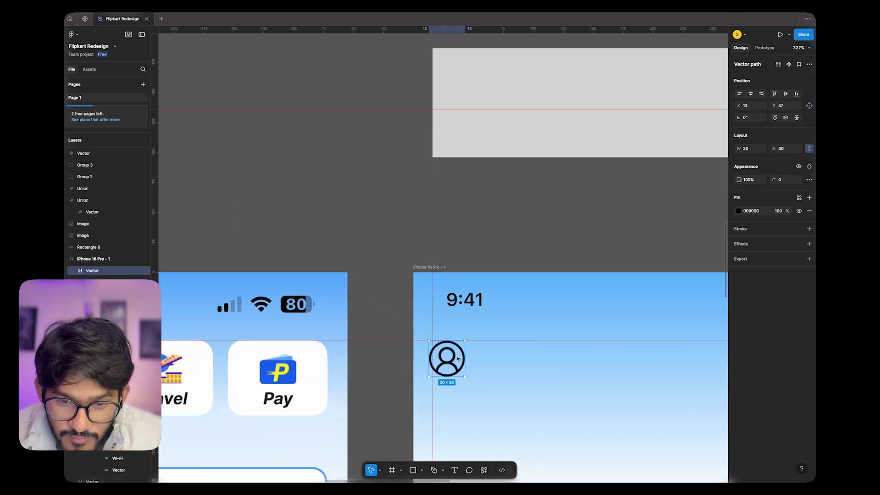
scroll(453, 357, down, 3)
drag(442, 220, 448, 220)
scroll(448, 220, down, 10)
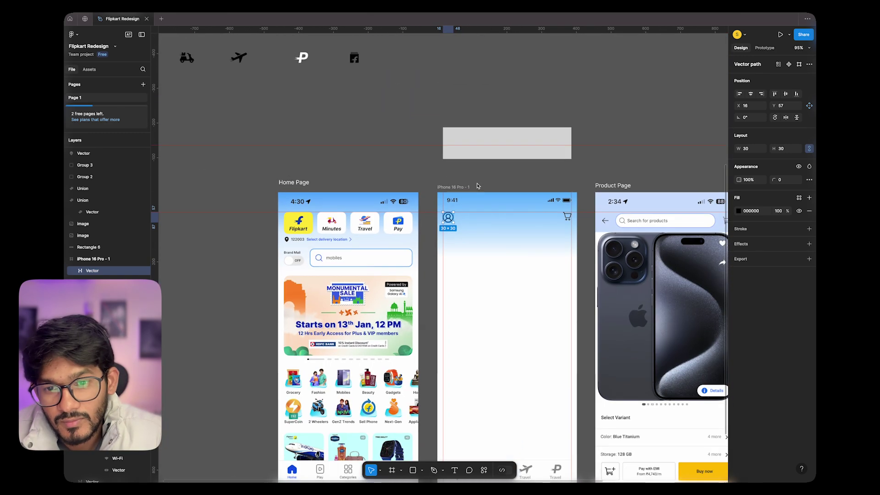
click(477, 186)
scroll(477, 131, up, 2)
scroll(476, 131, up, 4)
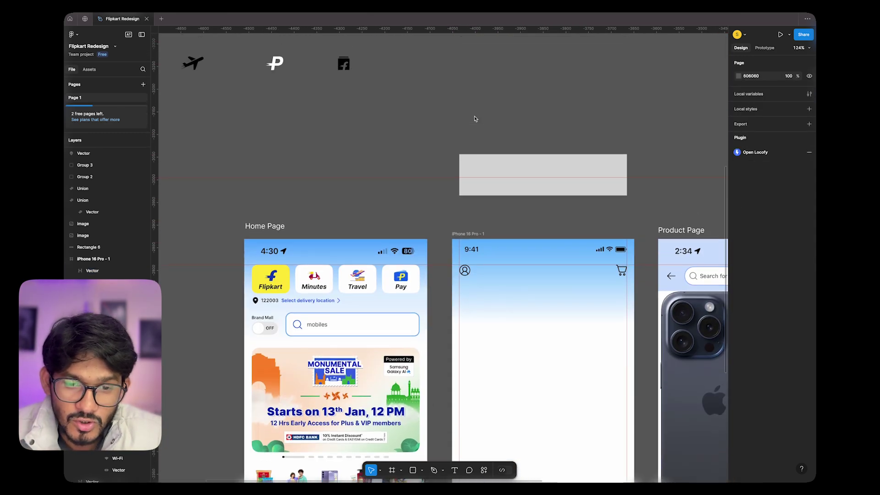
scroll(417, 128, down, 5)
scroll(418, 128, left, 5)
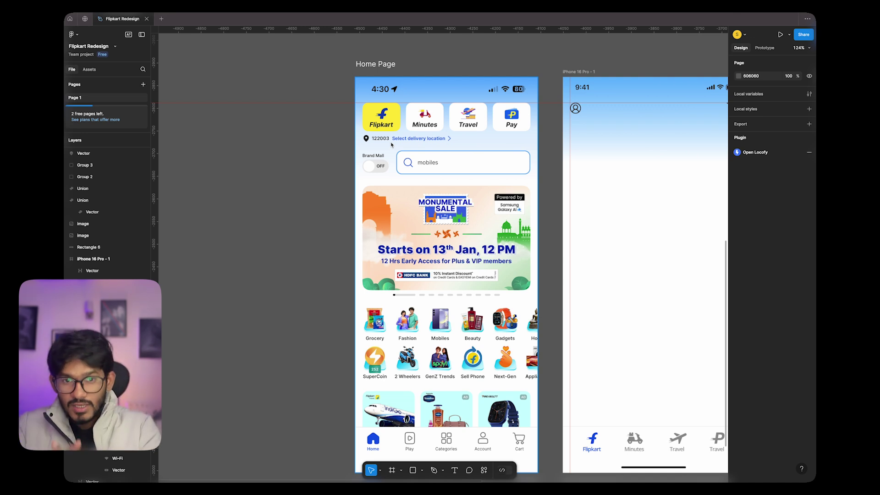
scroll(581, 165, right, 5)
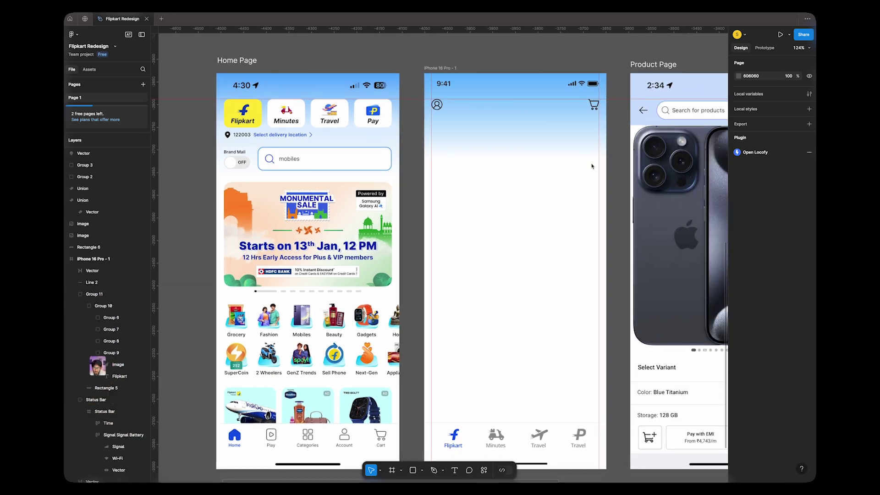
scroll(441, 125, down, 6)
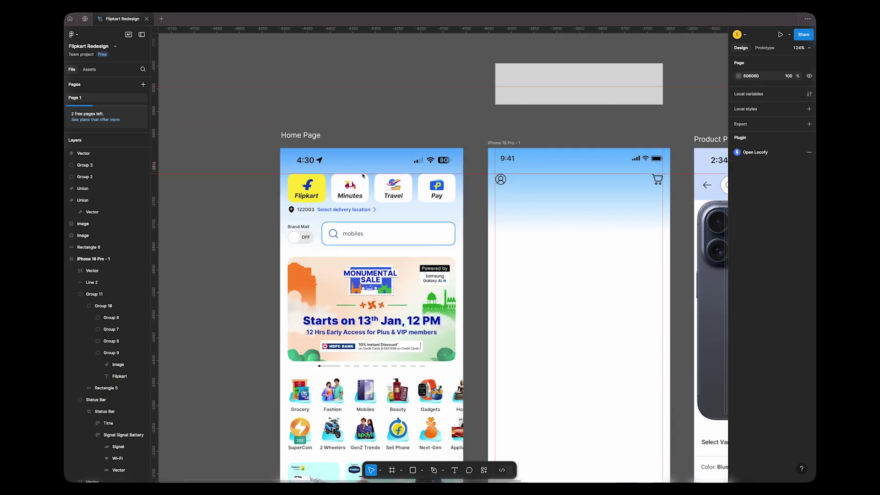
- Try to move the outlined location pin from the canvas icon collection toward the phone screens
scroll(344, 123, up, 4)
drag(341, 115, 454, 194)
key(super+z)
- Search an icon plugin for "map" and import a solid map pin icon onto the canvas
click(484, 470)
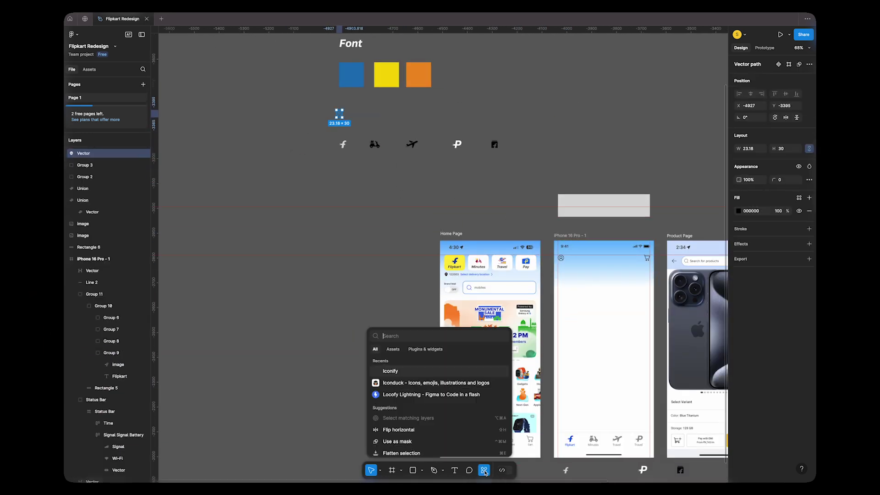
click(428, 383)
click(485, 138)
text(map)
key(Return)
drag(640, 289, 561, 274)
click(652, 107)
- Place the solid map pin, sized 16 × 20, below the profile icon at X 20, Y 93
click(340, 113)
scroll(561, 273, up, 8)
scroll(618, 91, right, 2)
drag(617, 93, 622, 69)
scroll(622, 74, down, 4)
scroll(458, 93, up, 3)
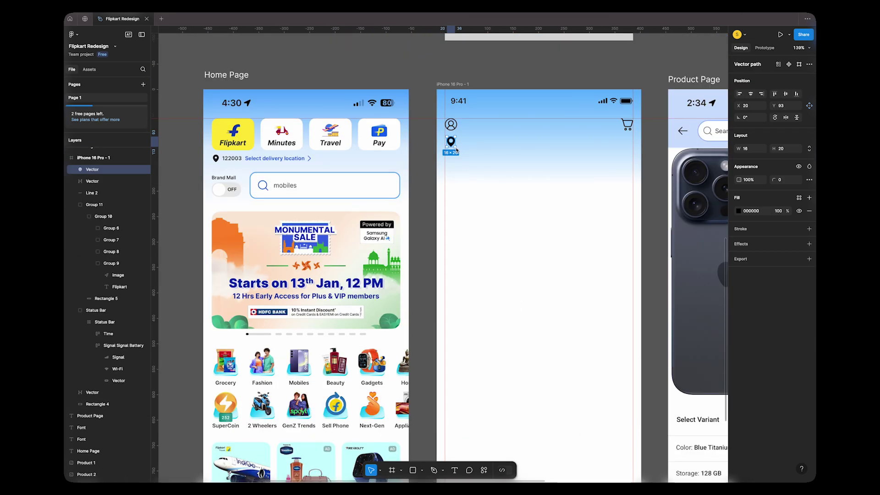
- Examine how the map pin lines up with the profile icon above it
key(Escape)
click(450, 140)
scroll(450, 140, up, 5)
scroll(449, 122, down, 6)
key(Escape)
click(447, 126)
key(Escape)
scroll(500, 127, left, 1)
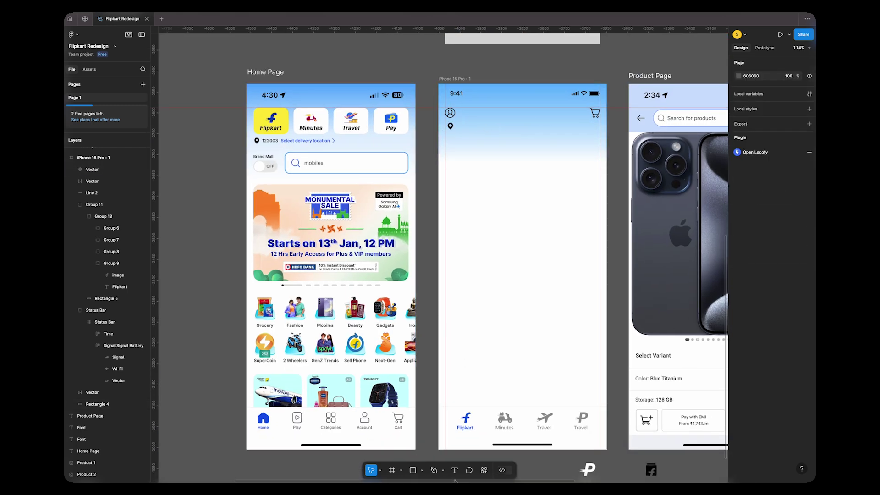
- Add the delivery postal code as a text label directly beside the map pin and align it with the pin
key(t)
click(462, 126)
text(0)
key(Return)
key(Escape)
drag(471, 128, 465, 126)
key(Up)
scroll(476, 126, right, 1)
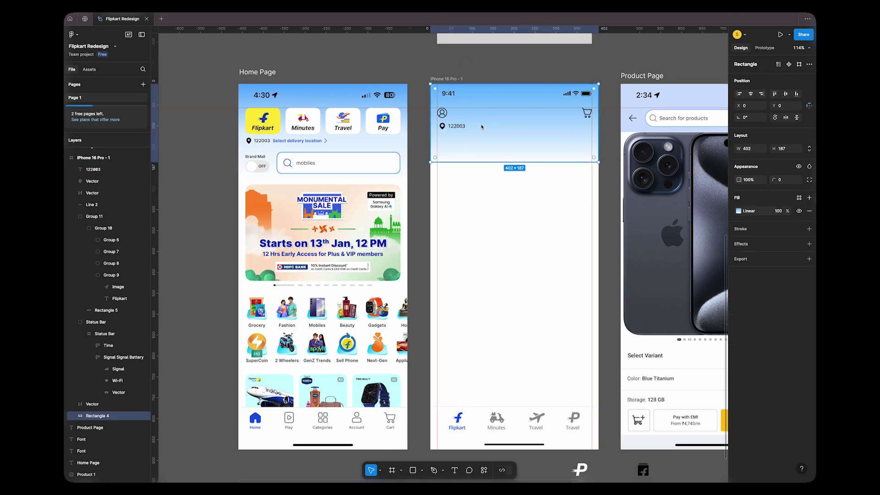
- Duplicate the postal code label beside itself and change the copy's text to "Select delivery location"
scroll(307, 146, right, 1)
alt+drag(447, 132, 470, 132)
double_click(470, 132)
text(Sel;)
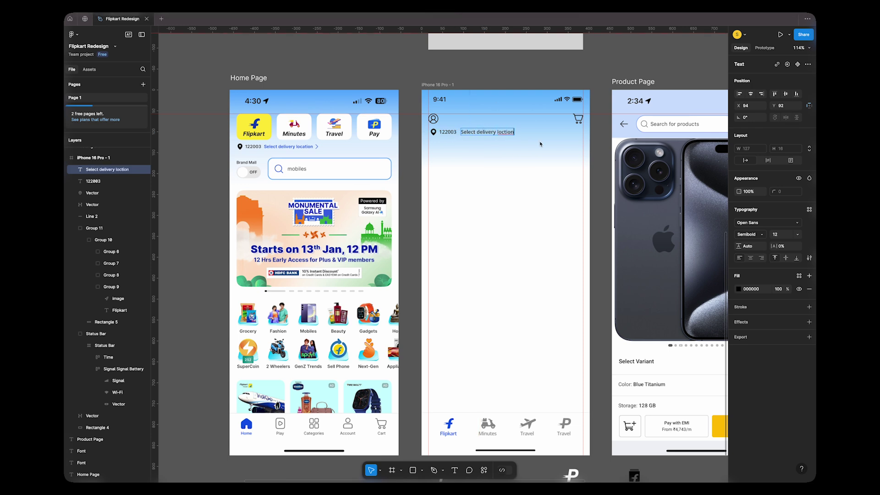
key(Escape)
click(539, 84)
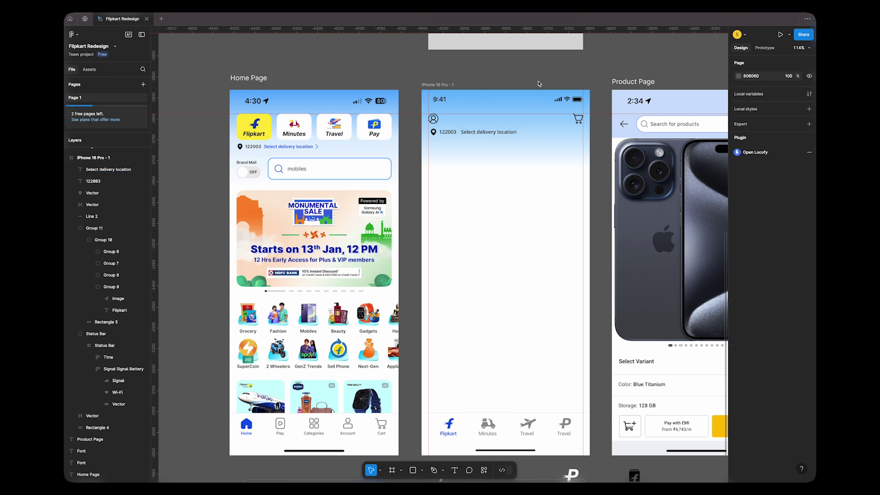
- Draw a 38 × 38 square above the frame, remove its fill and give it a black 1 px stroke
click(422, 470)
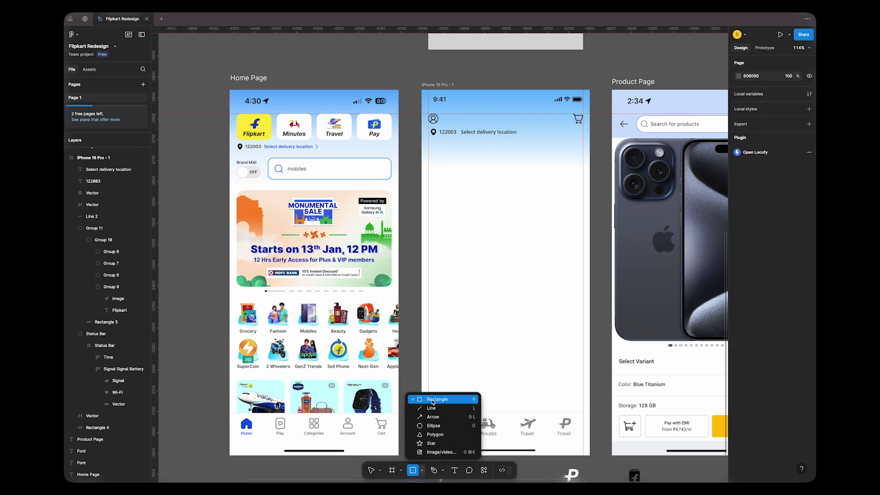
click(431, 402)
drag(481, 62, 498, 79)
click(809, 228)
click(808, 210)
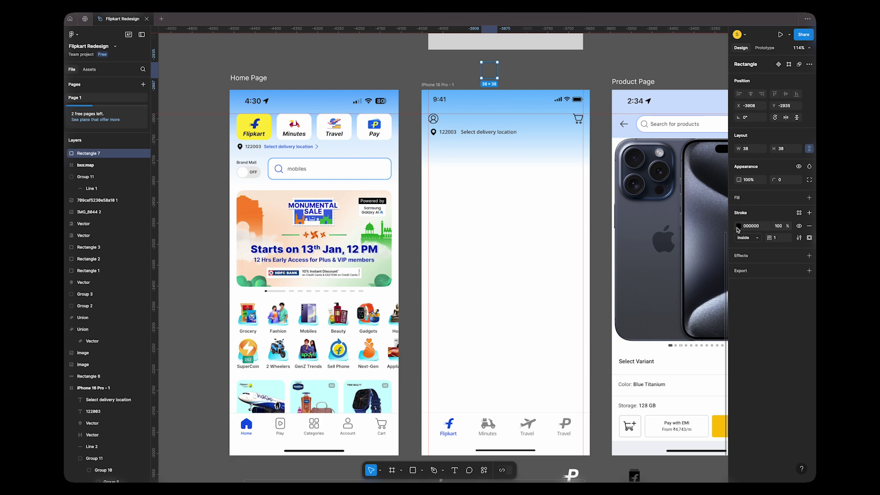
- Delete one corner point of the square to leave a chevron, rotate it -45° and scale it to about 21 × 17
scroll(493, 79, up, 10)
double_click(452, 69)
click(422, 69)
key(BackSpace)
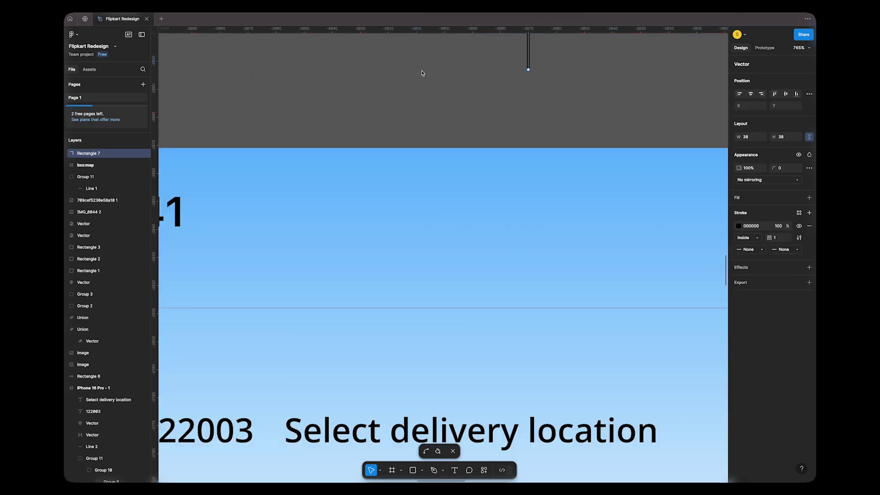
scroll(472, 91, down, 7)
key(Escape)
drag(488, 128, 491, 133)
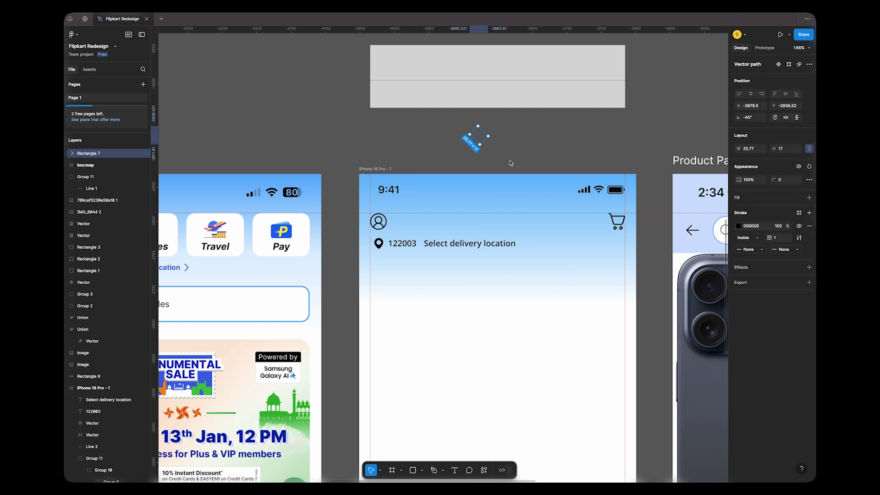
- Place the chevron after "Select delivery location", shrink it to 12.73 × 12.73, and colour both blue
click(528, 156)
click(481, 136)
drag(482, 137, 527, 241)
ctrl+scroll(525, 243, up, 5)
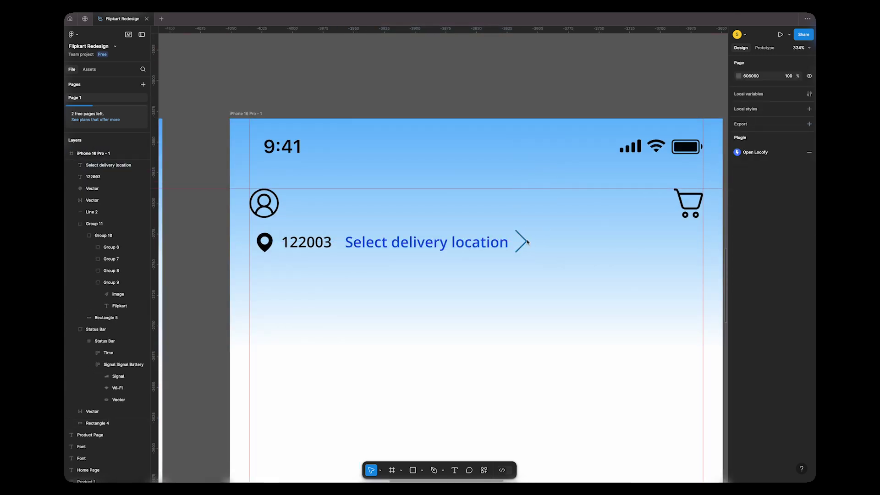
- Give both ends of the blue chevron's stroke round caps
click(520, 240)
click(526, 244)
click(526, 244)
click(747, 269)
click(747, 278)
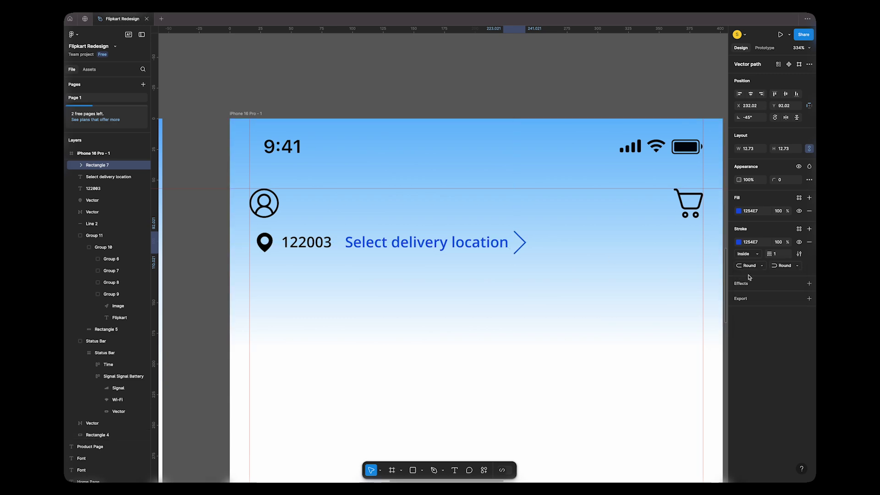
click(463, 268)
- Try moving the white stop of the header rectangle's linear gradient to 81%
scroll(425, 250, down, 5)
click(431, 249)
key(Escape)
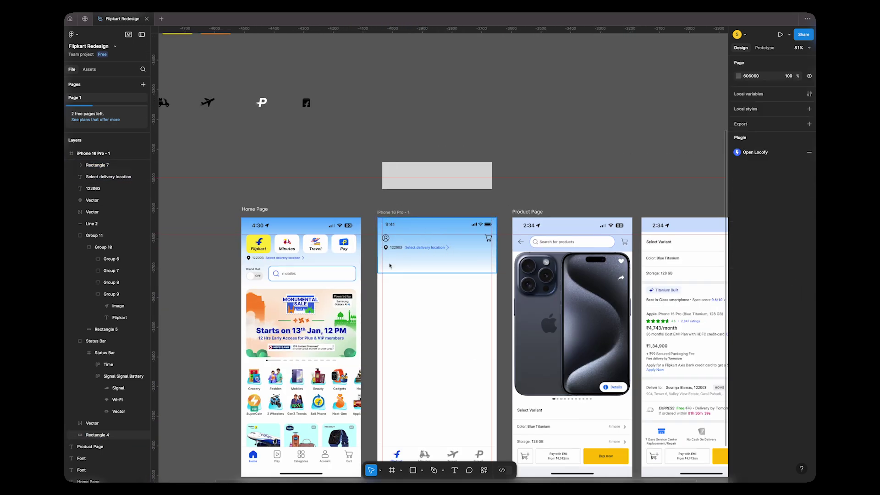
click(435, 225)
click(435, 263)
click(739, 211)
click(721, 284)
click(721, 308)
drag(721, 258, 708, 258)
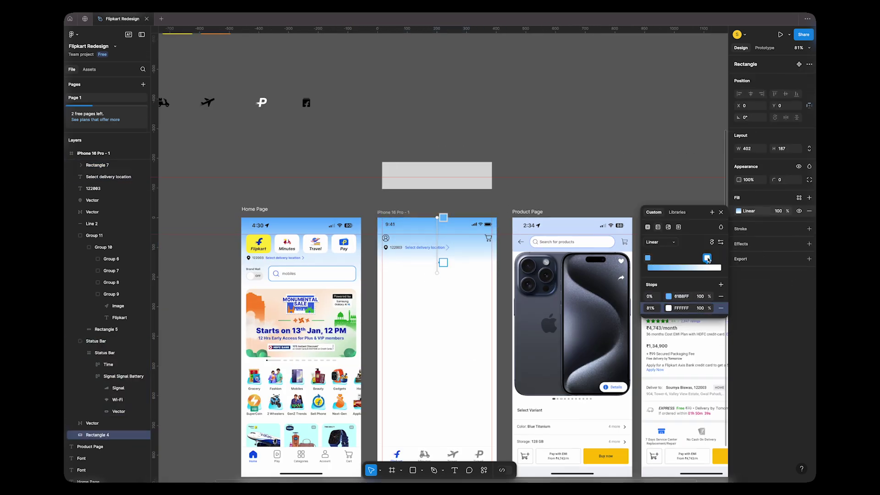
double_click(448, 251)
key(Escape)
- Return the header gradient's white stop to 100% and lighten its blue stop
click(738, 211)
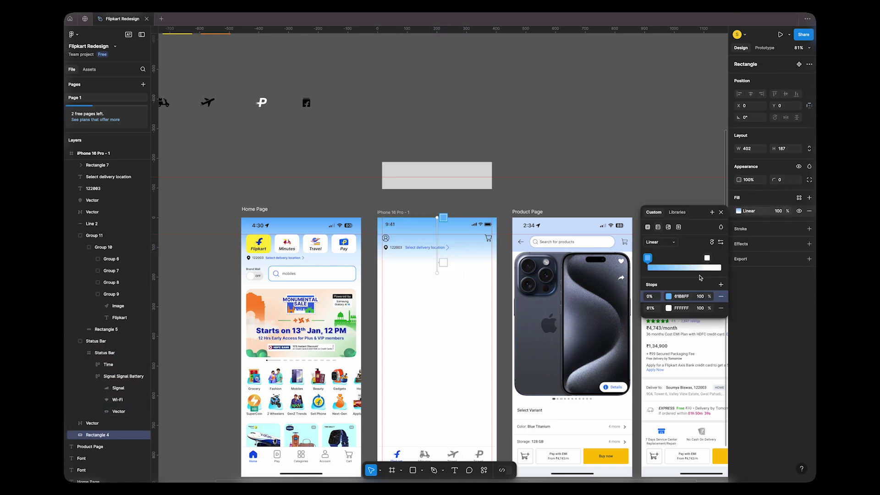
drag(708, 258, 721, 258)
click(669, 297)
click(591, 298)
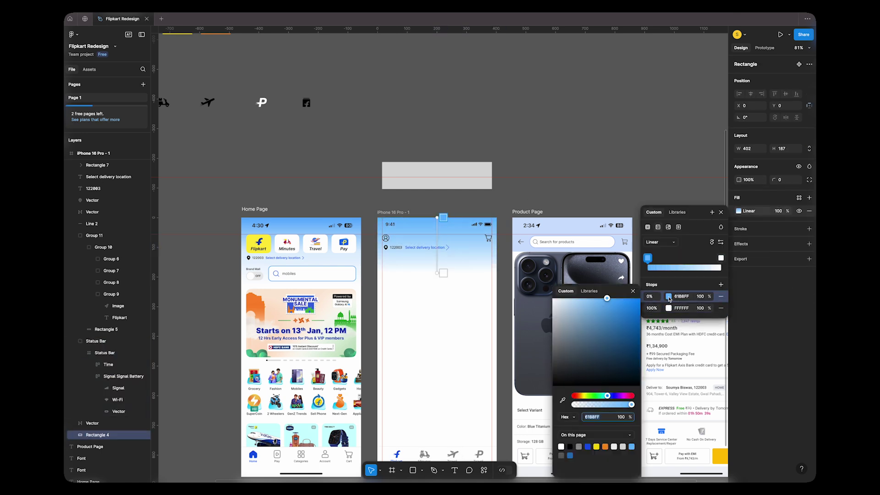
click(415, 279)
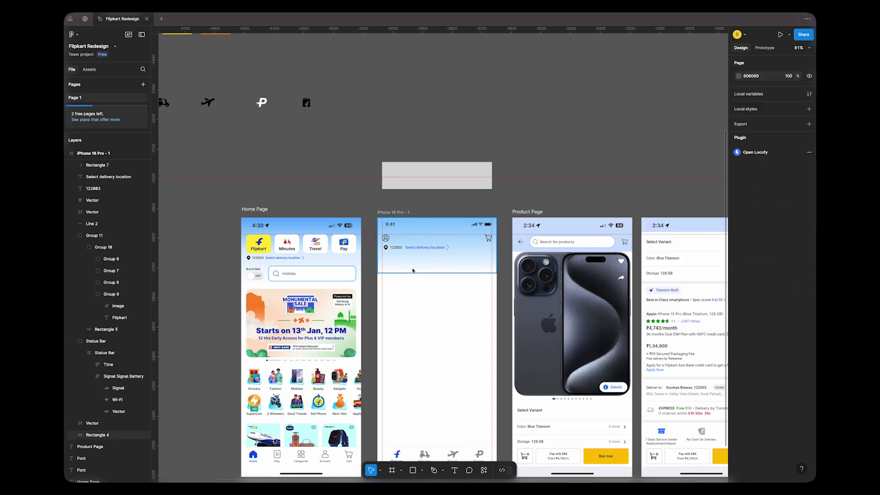
- Move the chevron slightly closer to the "Select delivery location" text
click(448, 247)
scroll(450, 245, up, 5)
drag(448, 255, 445, 255)
click(495, 124)
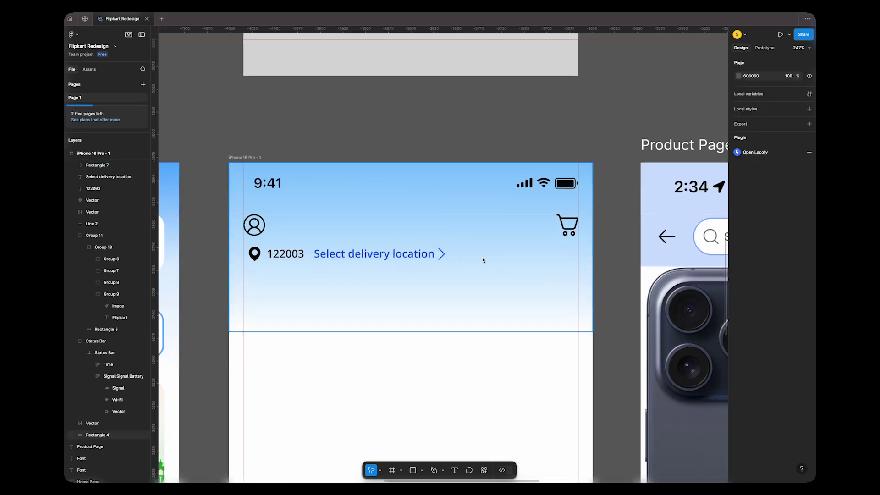
- Group the chevron with the "Select delivery location" text, and group that with the postal code label
scroll(500, 273, down, 6)
scroll(495, 282, down, 3)
scroll(498, 162, up, 1)
scroll(499, 162, up, 2)
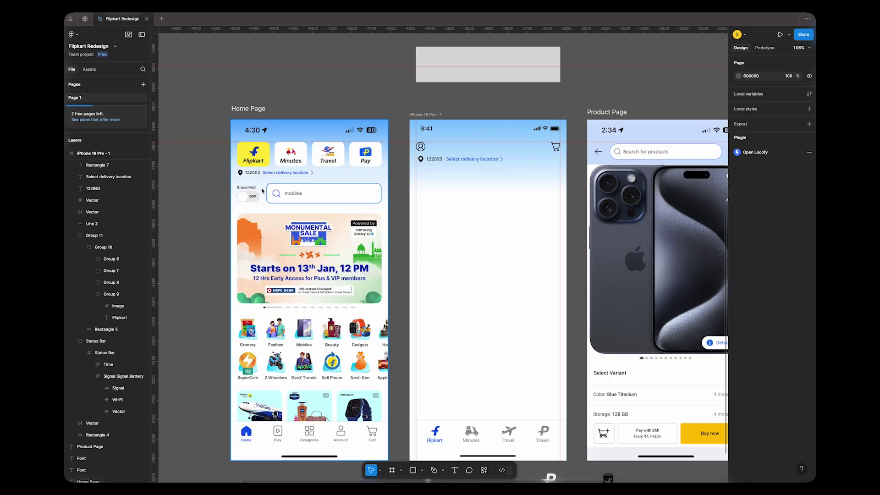
click(499, 162)
scroll(499, 162, up, 4)
shift+click(631, 156)
key(super+g)
shift+click(458, 155)
key(super+g)
- Move the grouped delivery location row slightly closer to the map pin
drag(539, 156, 501, 156)
click(474, 189)
scroll(473, 188, down, 2)
scroll(537, 125, down, 3)
click(536, 125)
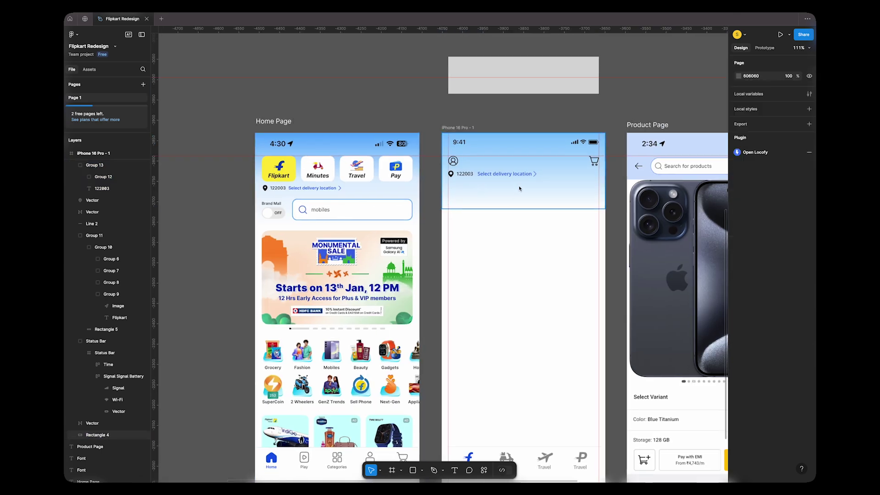
- Try moving the delivery location group up beside the profile icon and deleting the map pin
scroll(518, 188, down, 2)
scroll(517, 96, right, 1)
drag(438, 133, 443, 120)
click(564, 139)
click(424, 129)
key(BackSpace)
click(440, 118)
click(491, 77)
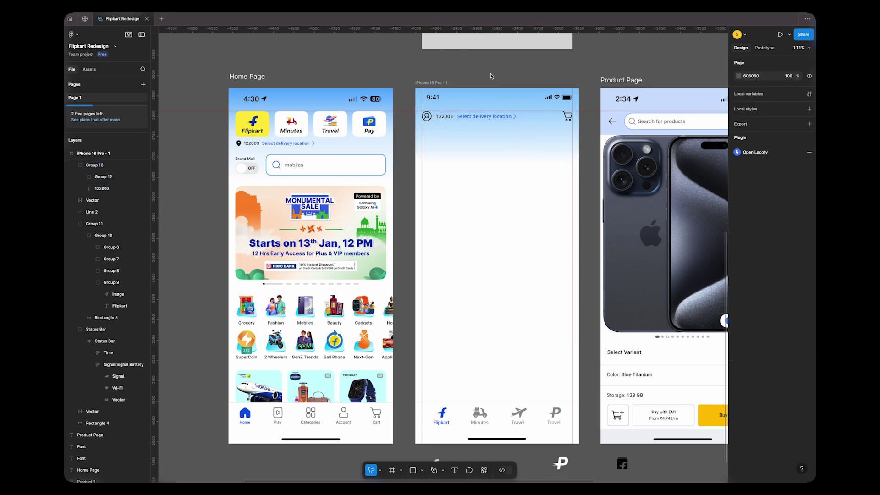
- Undo the map pin's deletion and the delivery location group's move beside the profile icon
key(ctrl+z)
key(ctrl+z)
key(ctrl+z)
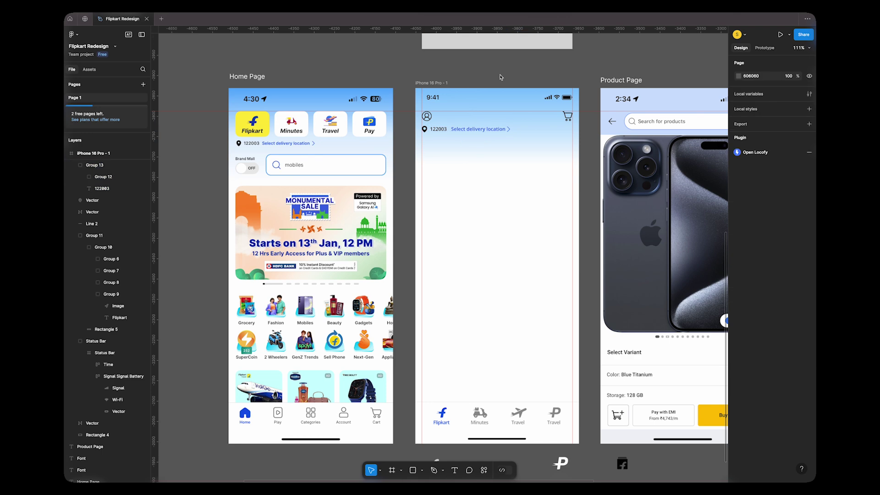
- Examine the redesigned frame's header and bottom navigation alongside the original Home Page and Product Page
scroll(563, 420, up, 3)
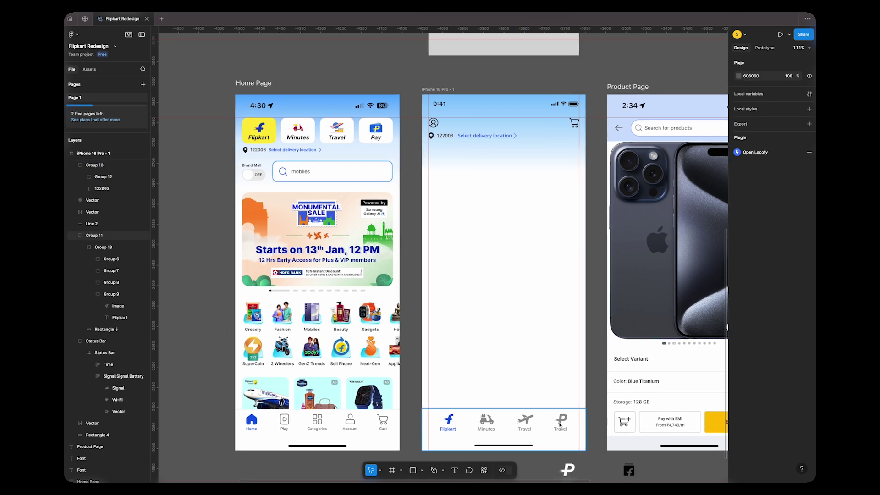
scroll(563, 420, down, 5)
click(483, 326)
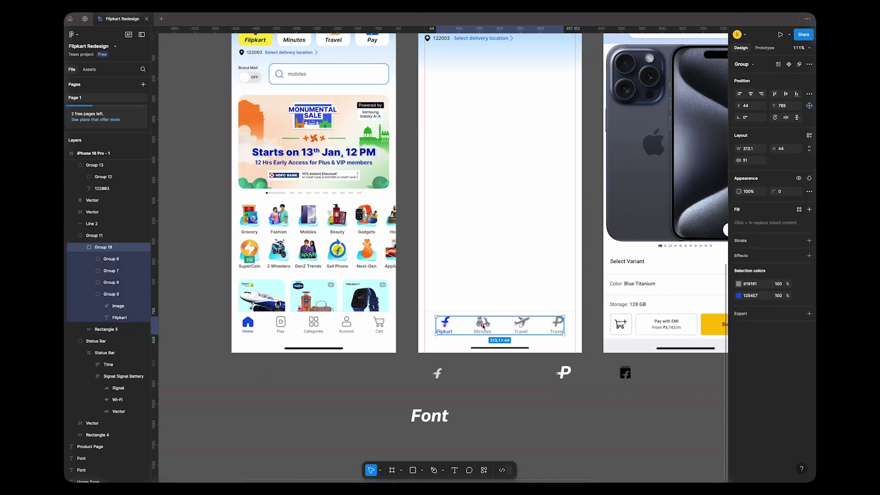
click(489, 327)
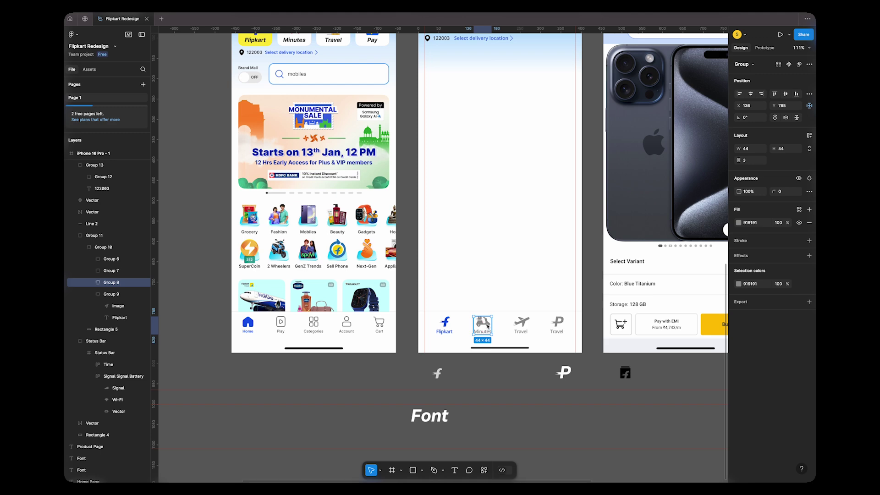
scroll(489, 326, left, 1)
click(582, 363)
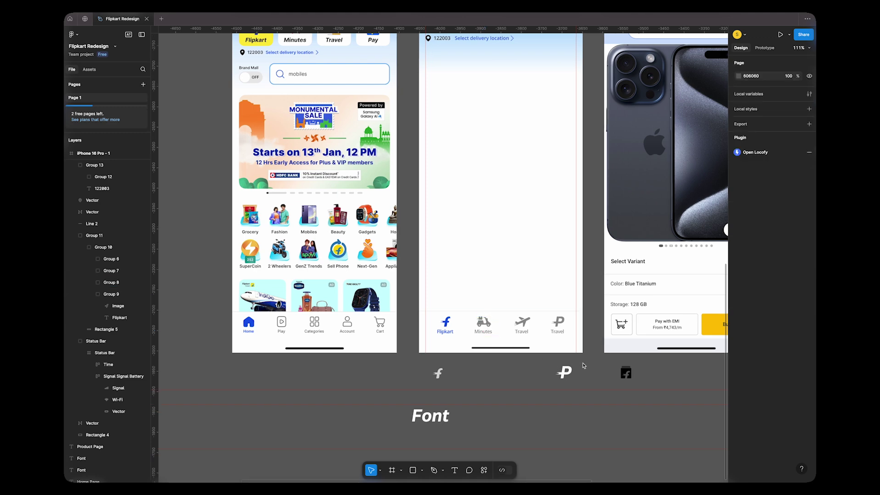
scroll(491, 304, up, 4)
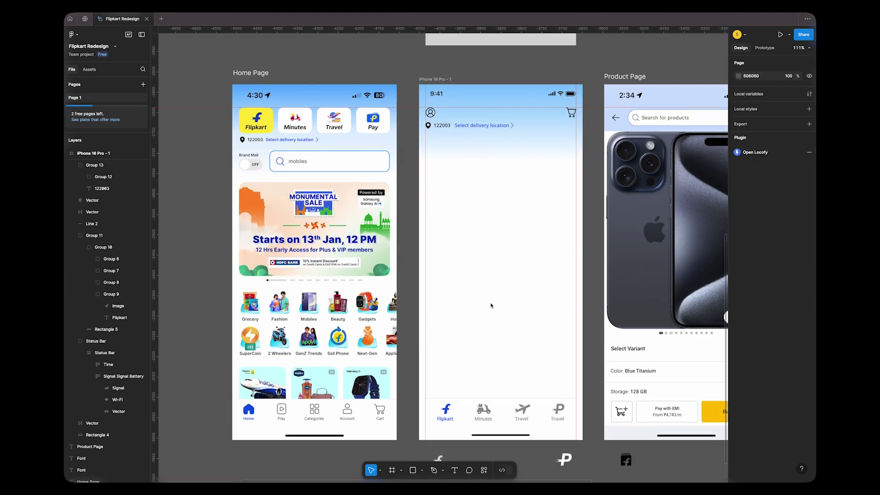
click(431, 118)
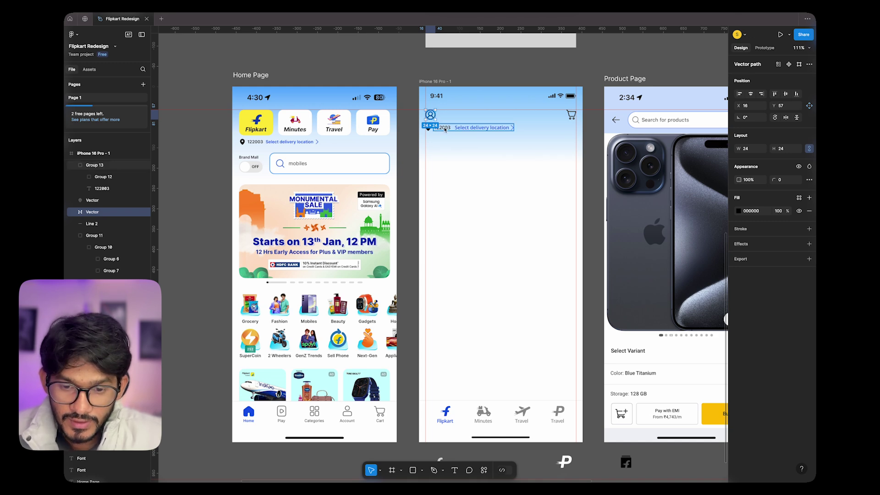
scroll(447, 137, down, 8)
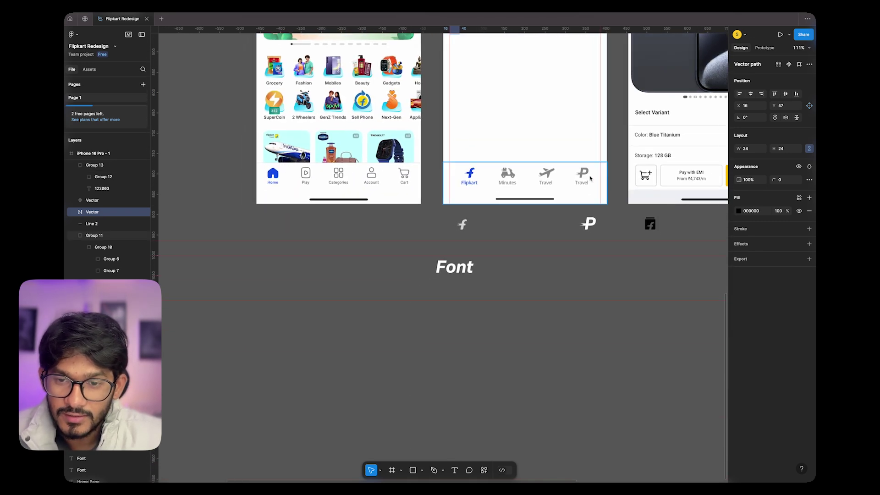
scroll(505, 175, right, 5)
scroll(418, 177, up, 8)
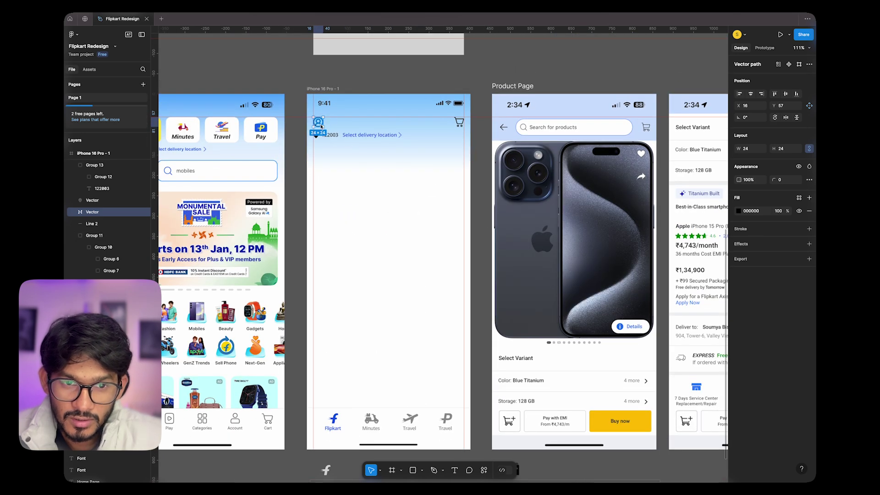
scroll(357, 122, left, 4)
scroll(357, 122, down, 1)
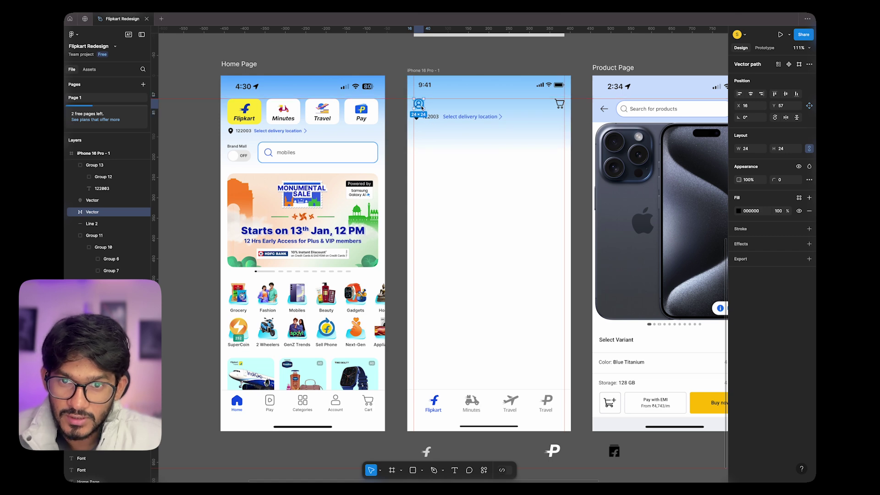
click(501, 72)
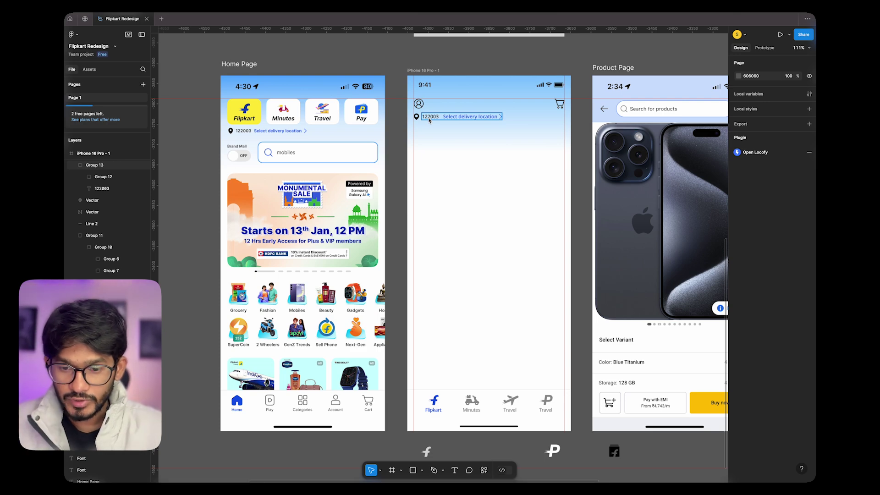
- Move the Minutes, Travel and P-logo navigation items closer together and duplicate the P-logo item as a fifth entry
click(490, 403)
scroll(458, 229, down, 5)
scroll(458, 229, up, 5)
scroll(471, 229, down, 5)
scroll(490, 198, up, 2)
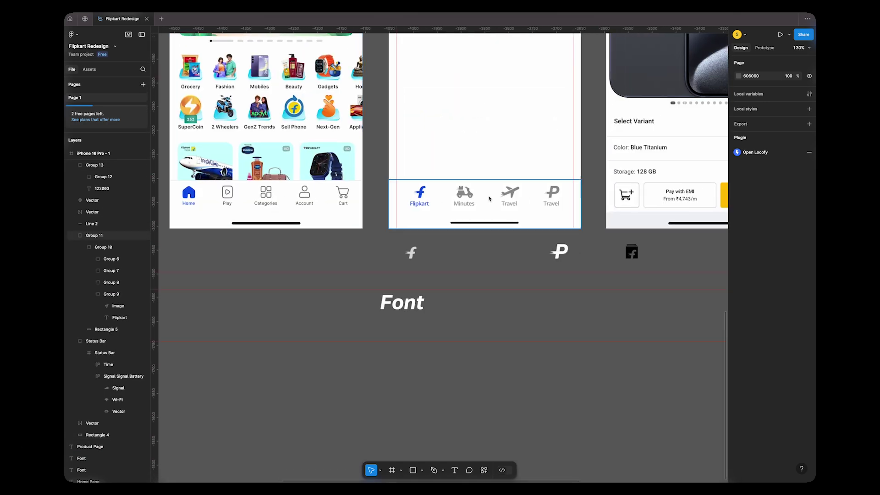
double_click(464, 196)
double_click(464, 196)
drag(464, 196, 449, 196)
drag(509, 196, 485, 196)
drag(552, 197, 519, 196)
alt+drag(520, 196, 557, 197)
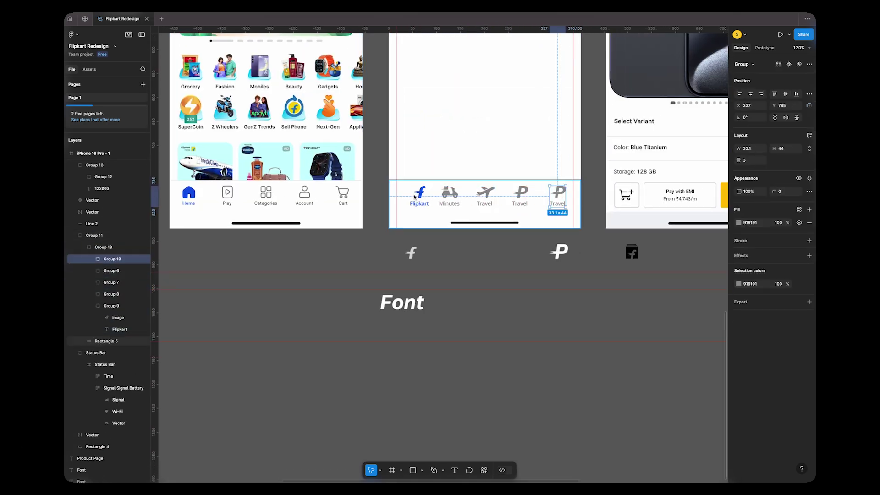
- Move the Flipkart item slightly outward and distribute all five bottom navigation items with equal horizontal spacing
drag(416, 198, 412, 197)
shift+click(450, 196)
shift+click(485, 196)
shift+click(558, 196)
shift+click(520, 197)
click(810, 93)
click(761, 108)
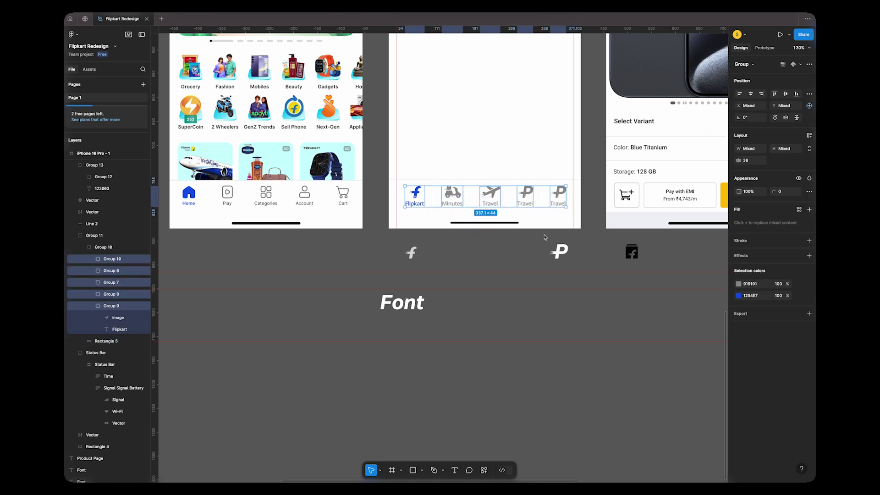
- Change the label of the fifth navigation item to "Account"
double_click(561, 207)
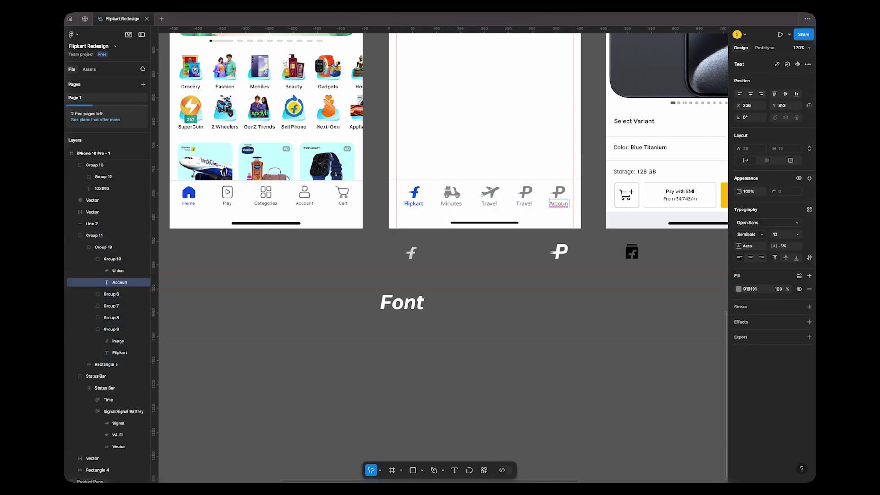
key(Escape)
click(560, 192)
key(Escape)
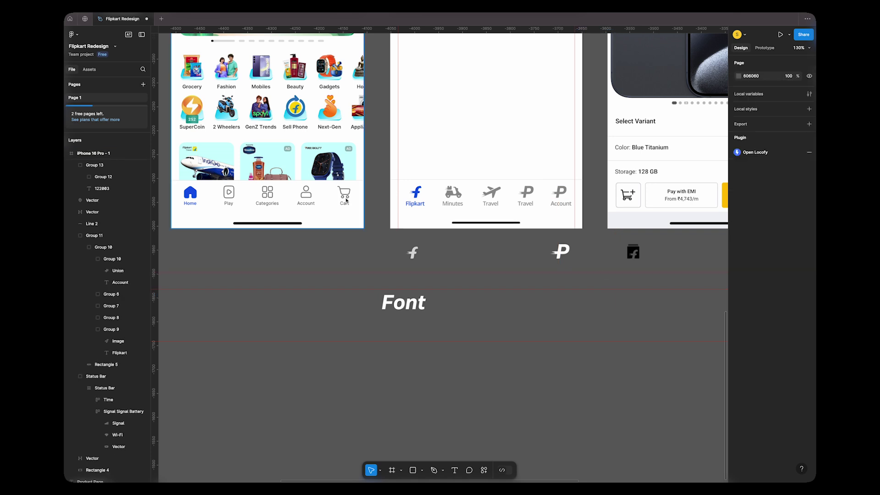
- Draw a small head circle with a larger body circle beneath it on the empty canvas for an account icon
scroll(552, 222, right, 1)
click(422, 470)
click(433, 425)
mouse_move(563, 302)
mouse_down()
mouse_move(577, 317)
mouse_move(556, 326)
mouse_move(556, 385)
mouse_up()
scroll(590, 323, up, 4)
drag(574, 354, 575, 358)
shift+click(557, 299)
click(568, 337)
- Draw a rectangle over the lower half of the large circle and subtract it to leave a shoulder shape
key(r)
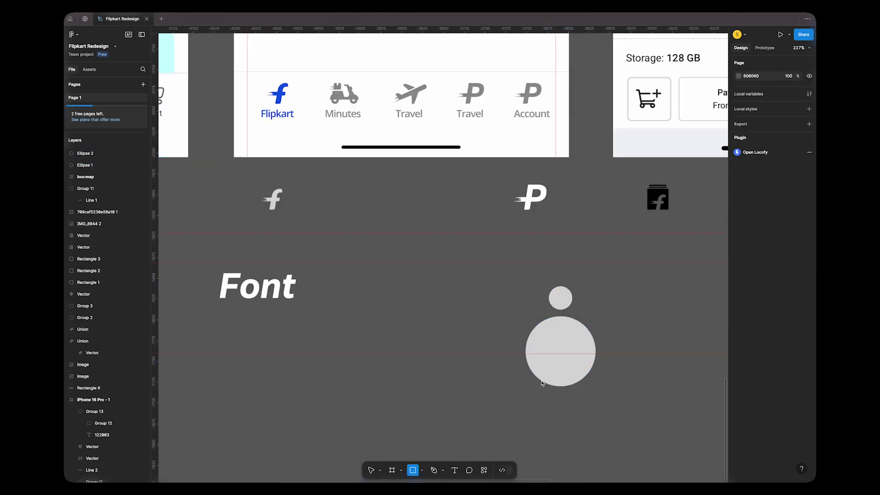
drag(496, 342, 631, 414)
shift+click(558, 332)
click(801, 65)
click(770, 87)
drag(595, 342, 587, 338)
- Group the head and shoulders, fill them with grey 919191, and fit the icon above the Account label at 25.53 × 25
shift+click(566, 299)
key(super+g)
drag(566, 299, 541, 97)
click(739, 222)
click(639, 281)
drag(565, 130, 542, 106)
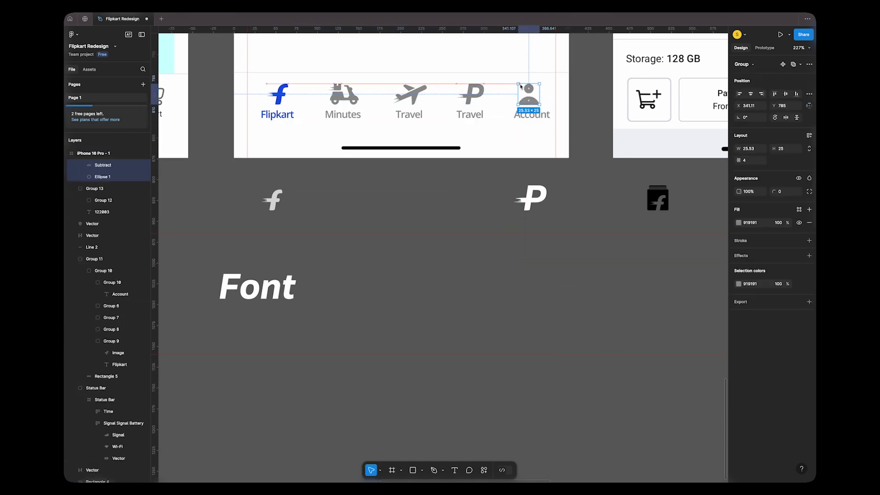
- Cut the account icon, paste it inside the bottom navigation group, and position it over the Account label
scroll(532, 105, right, 1)
key(super+x)
triple_click(523, 123)
key(super+v)
drag(523, 118, 522, 101)
shift+click(520, 120)
click(556, 168)
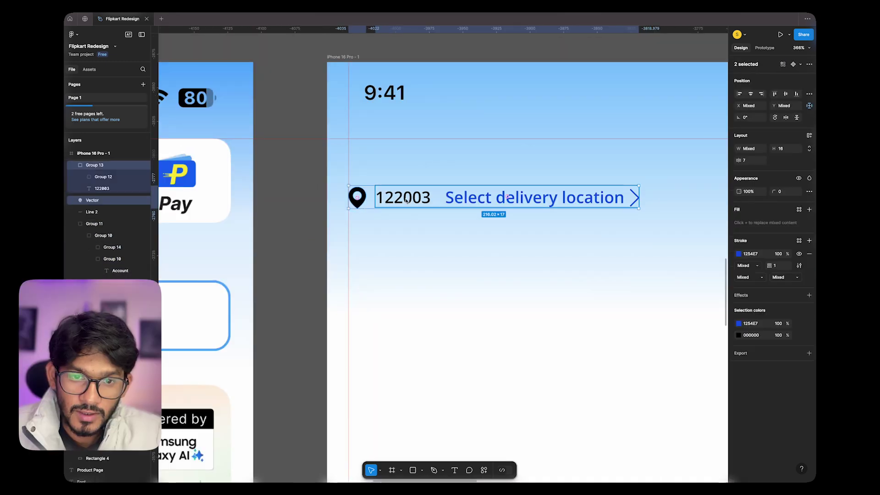
- Move the map pin and delivery location row up to the header guide, level with the cart
drag(410, 199, 407, 155)
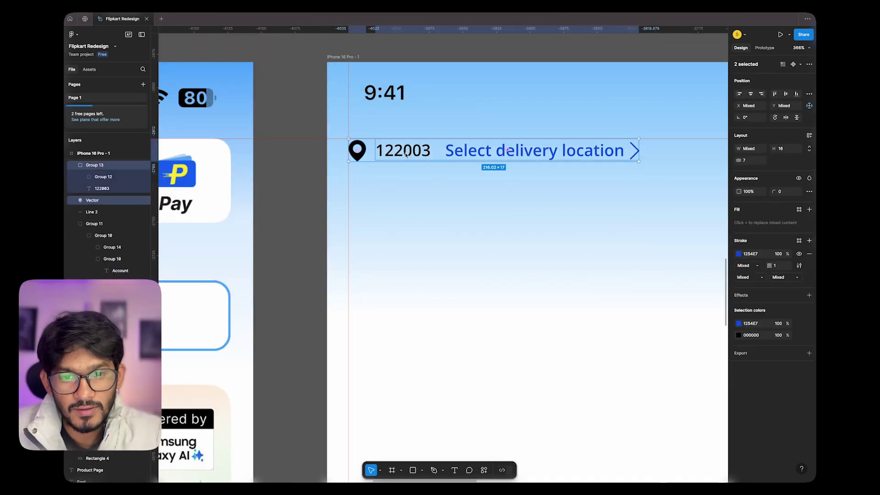
click(303, 119)
scroll(350, 169, down, 5)
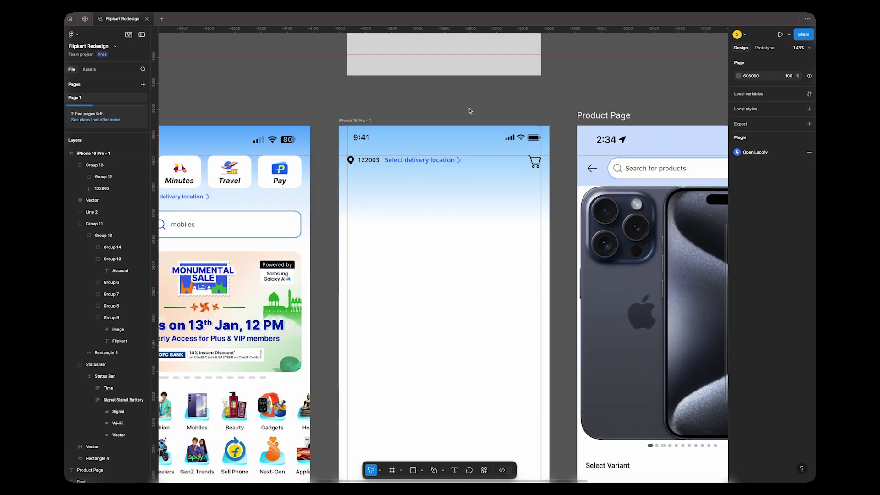
- Compare the original Home Page's Brand Mall toggle and search bar with the redesigned frame
scroll(470, 111, down, 2)
scroll(487, 138, down, 3)
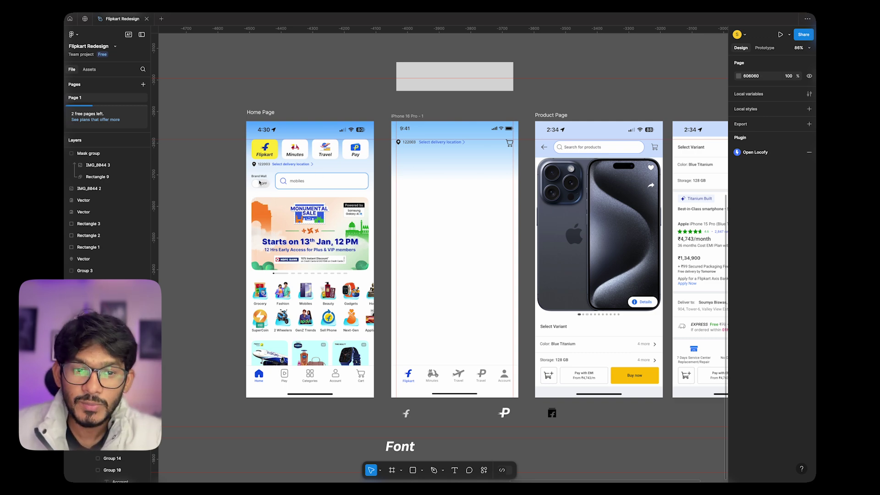
scroll(259, 182, down, 1)
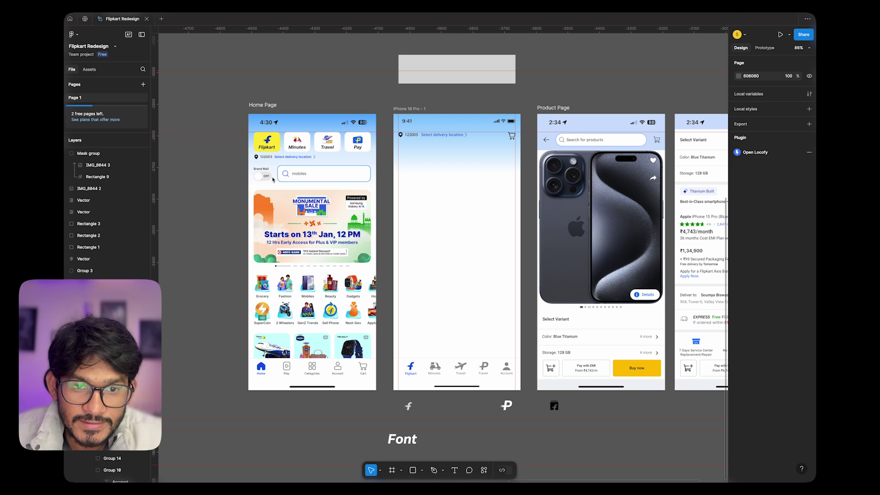
scroll(394, 174, left, 3)
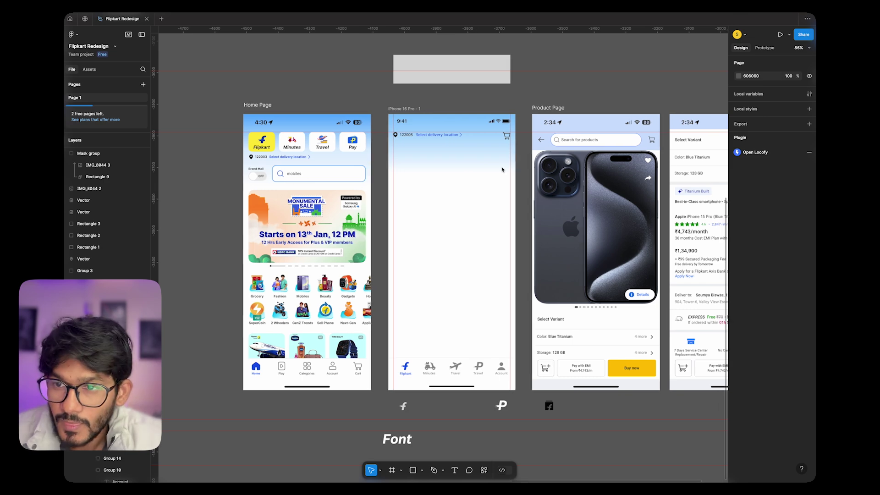
scroll(518, 156, right, 3)
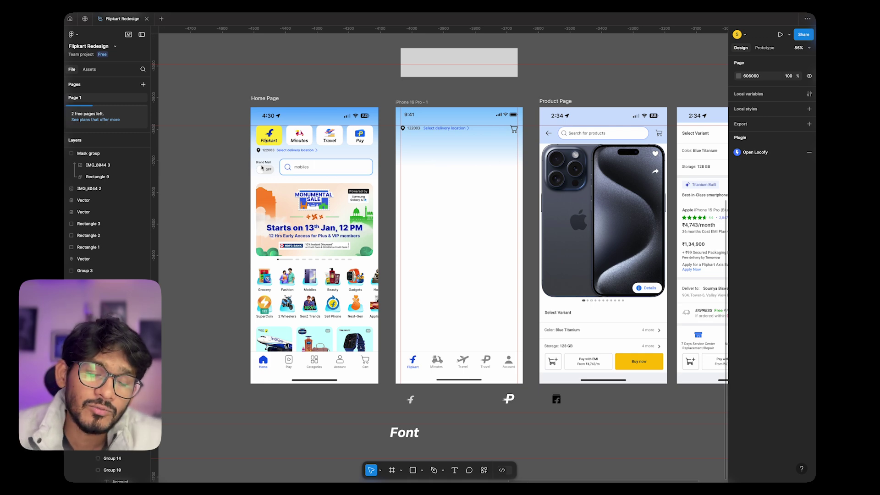
scroll(449, 156, right, 3)
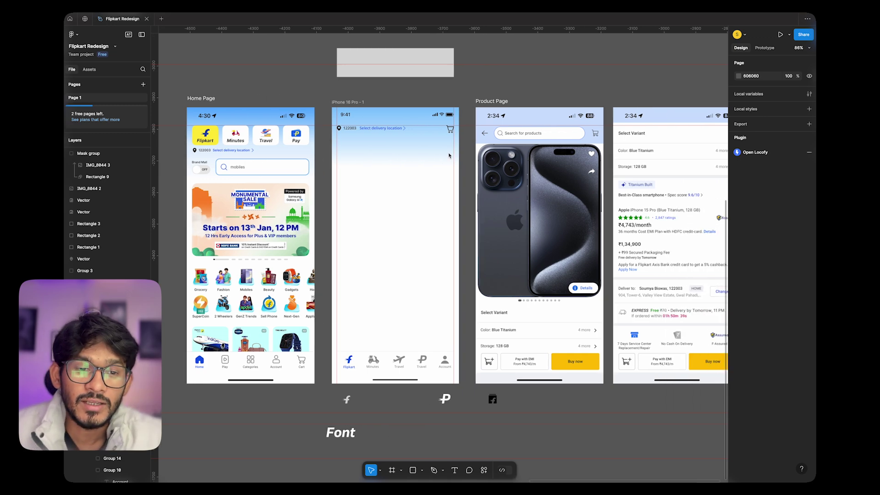
scroll(360, 167, up, 3)
scroll(356, 163, down, 4)
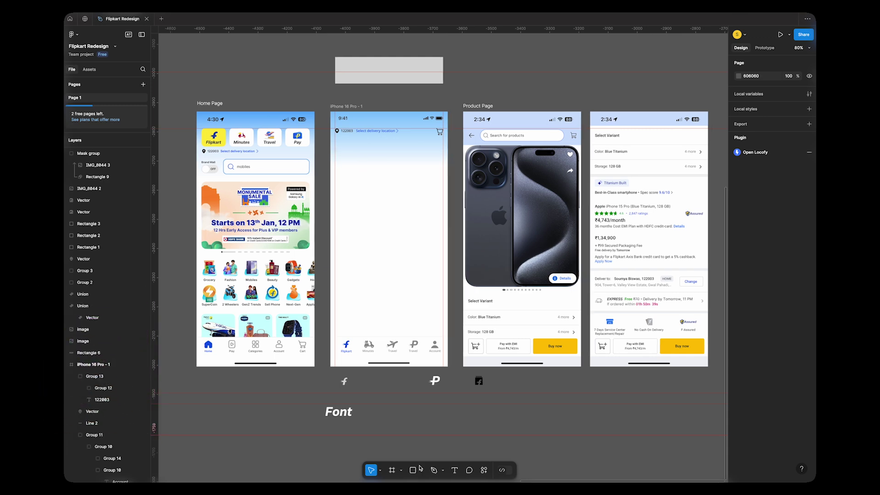
- Draw a 370 × 60 search bar rectangle below the delivery location row and set its corner radius to 60
click(422, 470)
click(429, 399)
mouse_move(338, 149)
mouse_down()
mouse_move(443, 166)
mouse_move(336, 157)
mouse_up()
click(786, 179)
text(60)
- Set the search bar's fill opacity to 0% and add a 2 px inside stroke in 80C6FF
click(779, 210)
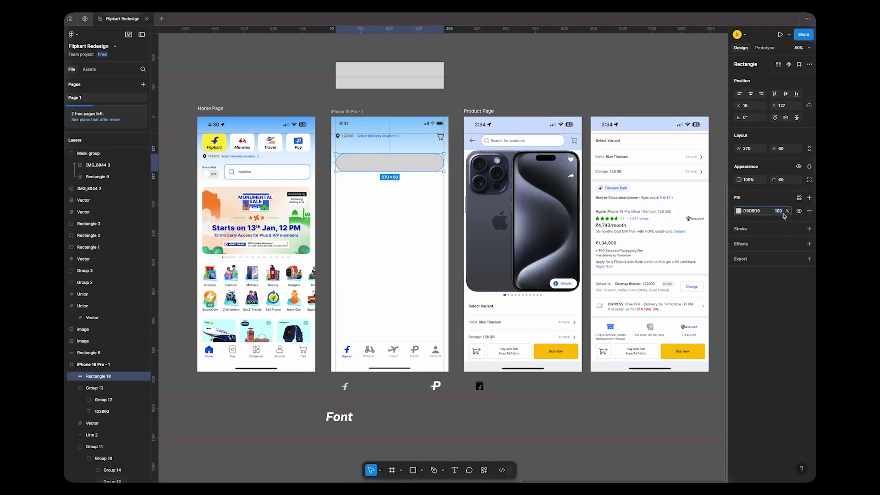
text(0)
click(754, 229)
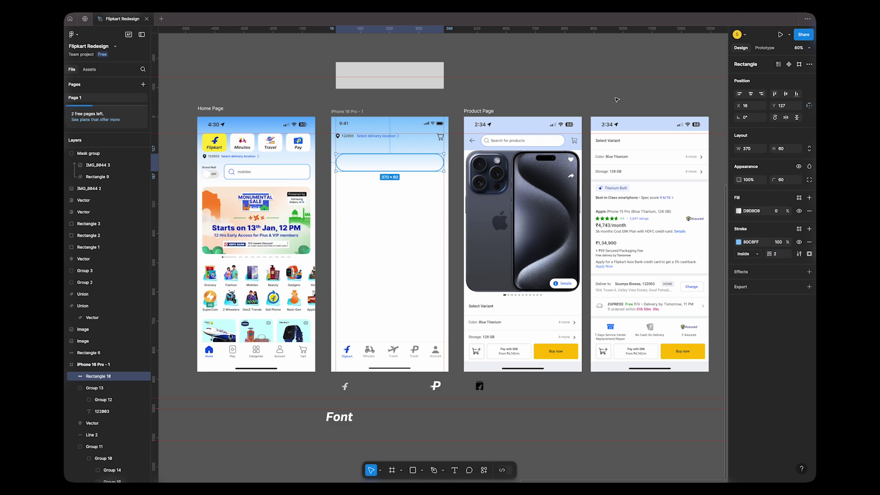
scroll(174, 165, up, 3)
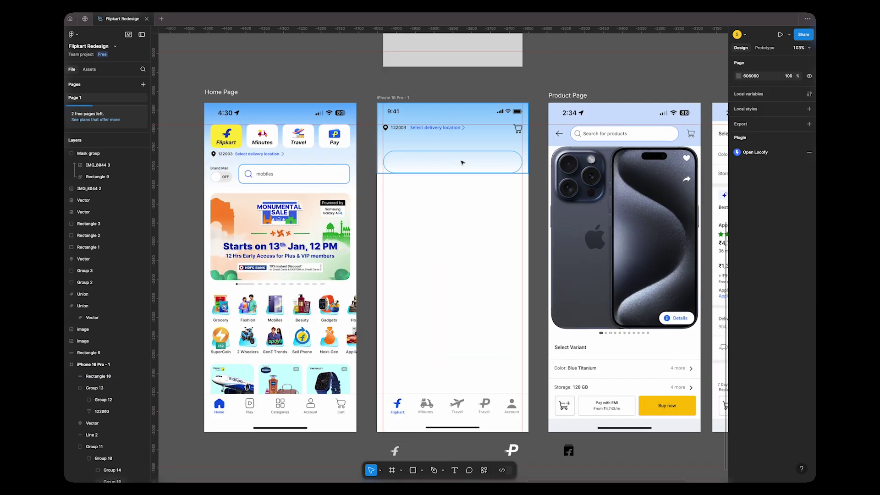
- Adjust the search bar's fill and set its opacity to 70%
click(738, 211)
click(778, 211)
text(70)
key(Escape)
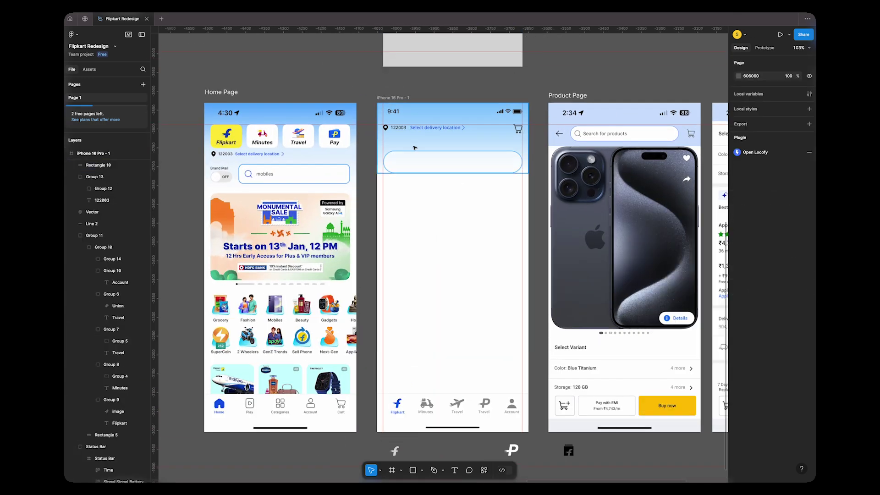
- Draw a 28 × 28 circle inside the left end of the search bar for the magnifier lens
scroll(409, 171, left, 2)
key(o)
drag(404, 152, 416, 163)
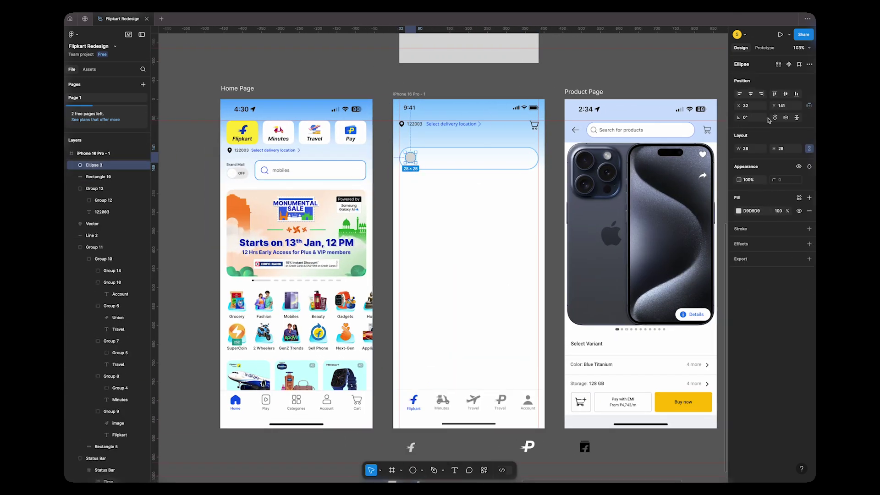
- Give the lens circle a 2 px 80C6FF inside stroke with 0% fill, and resize it to 20 × 20
click(809, 229)
click(780, 255)
text(2)
key(Return)
click(738, 242)
click(666, 423)
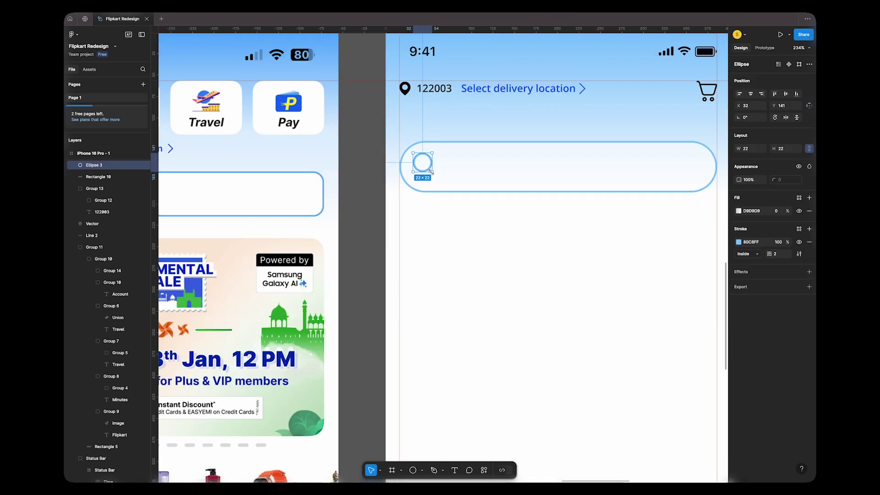
drag(431, 172, 438, 169)
- Draw a 12.73 long magnifier handle at -45° from the lens, with a 2 px 80C6FF stroke and round ends
scroll(586, 246, down, 1)
key(l)
scroll(441, 174, left, 1)
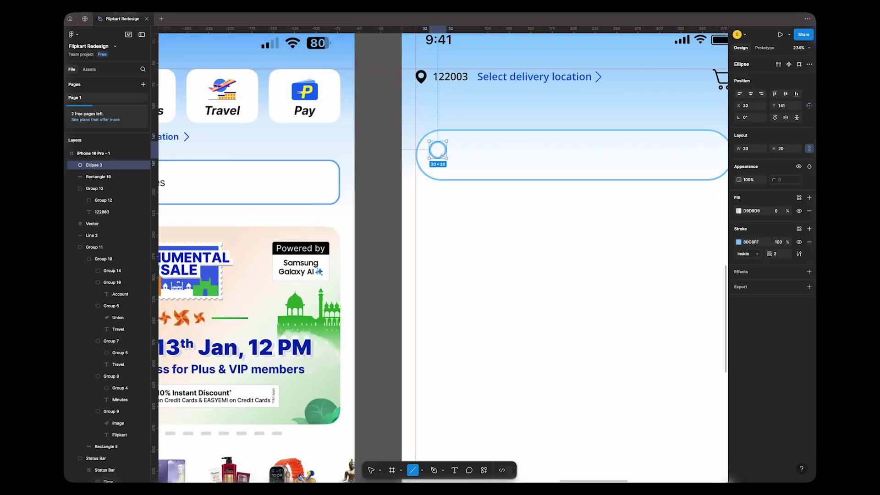
click(784, 251)
click(759, 309)
click(739, 226)
click(680, 401)
key(Escape)
- Group the lens circle and handle line into one search icon
scroll(435, 153, up, 6)
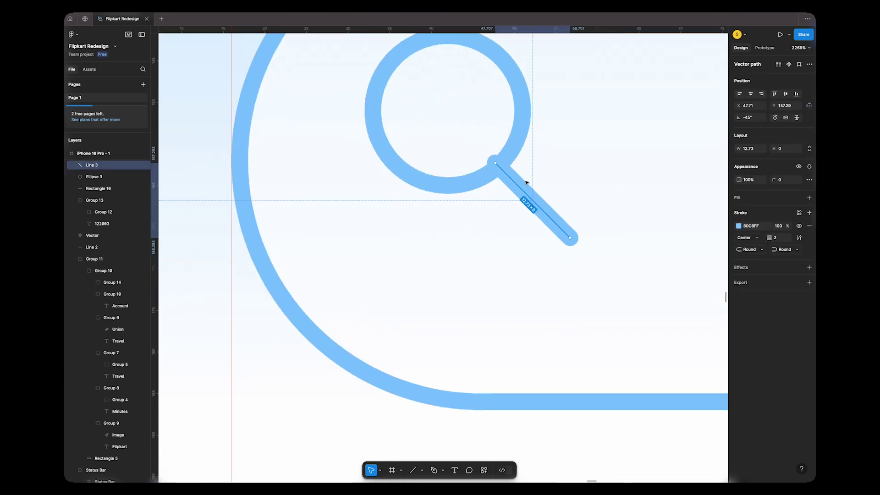
scroll(505, 188, down, 4)
scroll(477, 193, up, 2)
click(444, 208)
shift+click(455, 224)
key(ctrl+g)
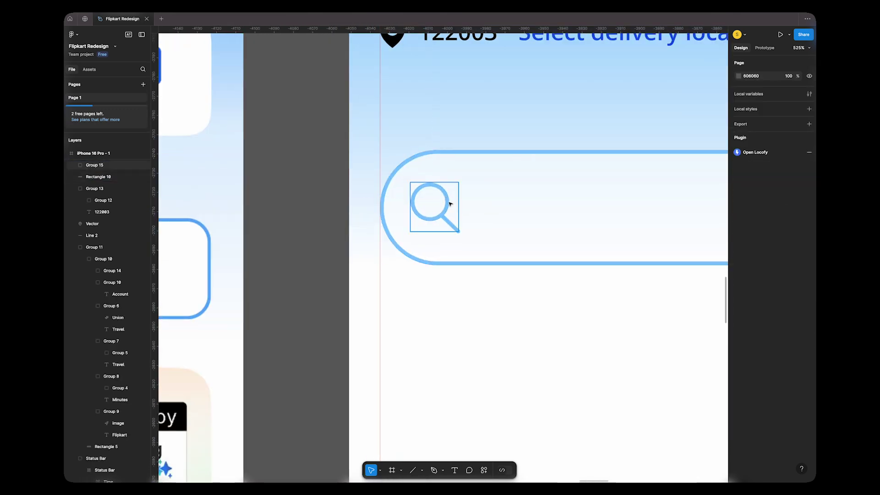
- Reposition the grouped search icon to X 37, Y 147 inside the search bar
scroll(449, 200, down, 5)
click(406, 208)
scroll(436, 201, left, 1)
scroll(436, 201, down, 1)
double_click(466, 198)
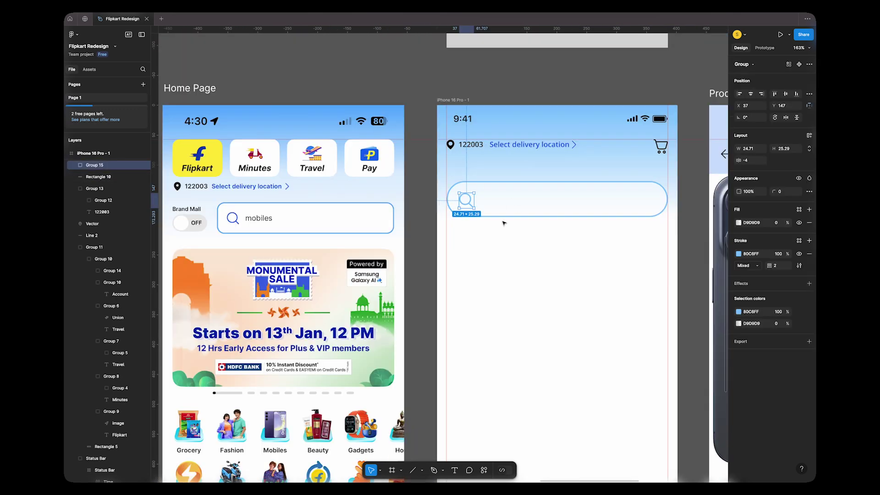
key(Escape)
click(471, 203)
click(492, 198)
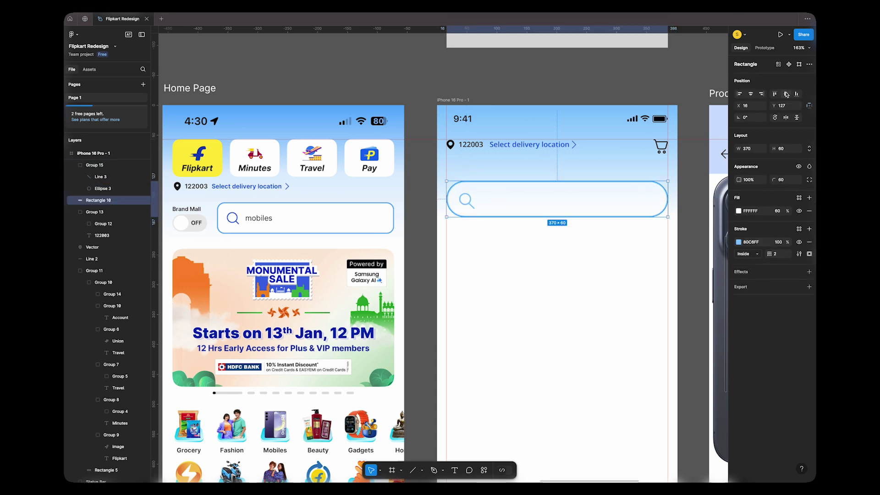
shift+click(467, 200)
click(425, 185)
- Add a 12 pt Semibold text "mobiles" beside the search icon at X 75, Y 148, coloured grey 919191
scroll(474, 195, up, 5)
scroll(496, 143, down, 6)
key(t)
click(499, 183)
text(mobile)
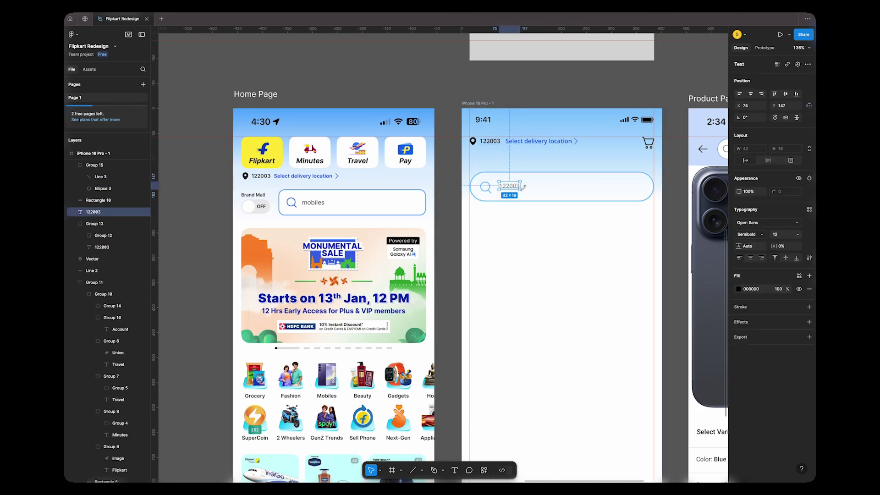
key(Escape)
text(s)
click(738, 289)
click(641, 354)
drag(509, 186, 509, 186)
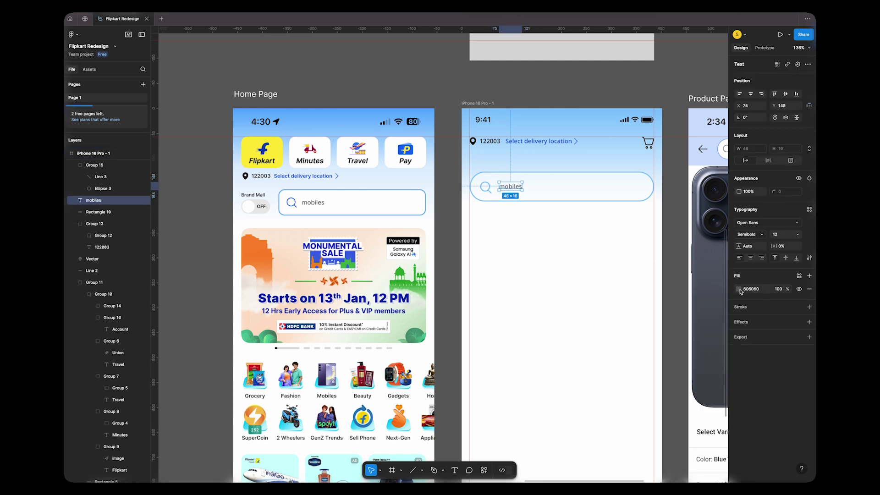
- Group the search bar rectangle, the search icon and the "mobiles" text together
click(454, 202)
scroll(460, 201, down, 3)
drag(454, 182, 528, 180)
key(ctrl+g)
scroll(530, 179, up, 3)
- Copy the search bar rectangle as a 130 × 27 pill above the search bar, at X 138, Y 87
drag(608, 189, 534, 175)
click(577, 183)
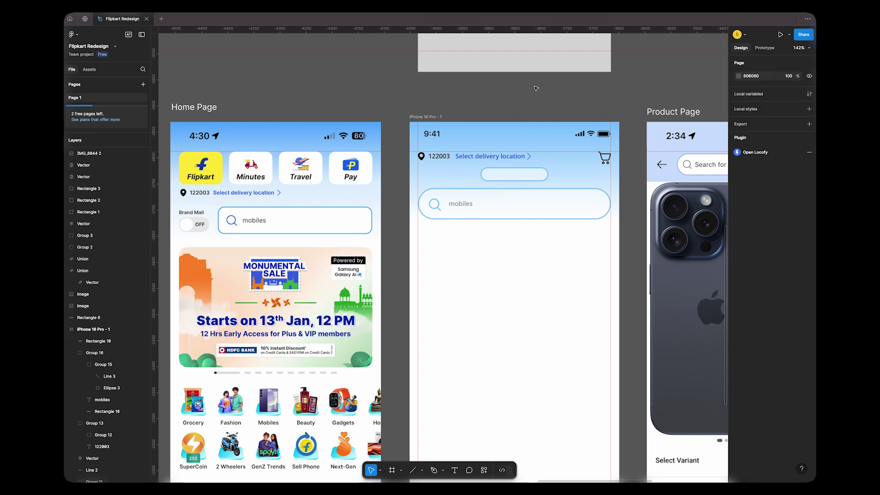
click(535, 106)
click(535, 176)
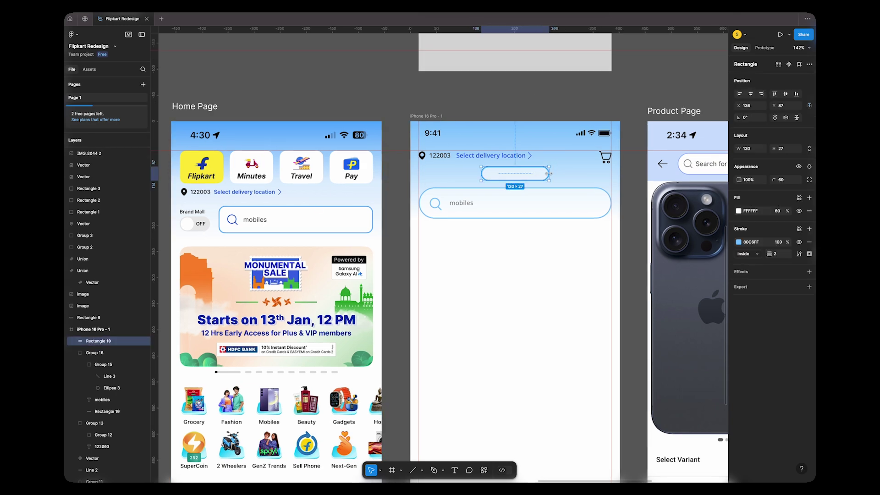
- Copy the "mobiles" text into the small pill and put its layer outside the search bar group
double_click(471, 203)
drag(469, 204, 504, 175)
drag(102, 400, 91, 336)
- Rename the iPhone 16 Pro frame as "Redesign Flipkart app"
click(91, 329)
scroll(84, 267, up, 2)
double_click(94, 400)
text(Re de)
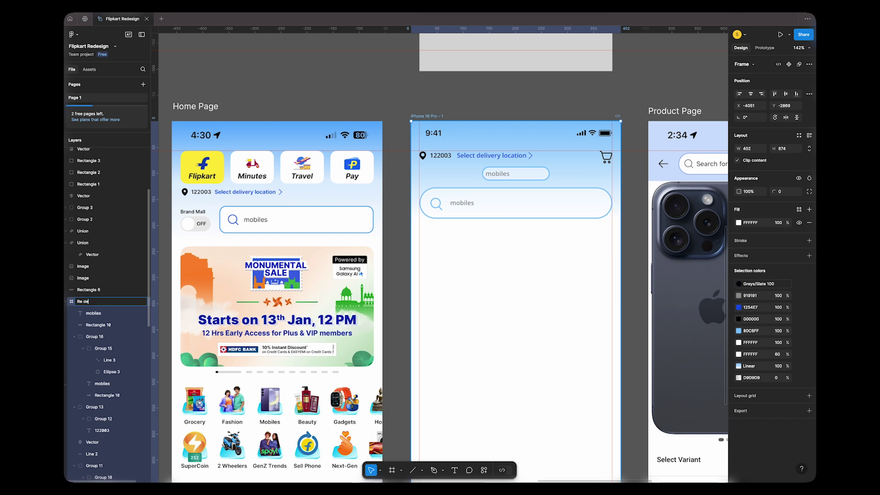
double_click(103, 302)
text(Redesign Flipkart app)
key(Return)
- Change the small pill's text to "Brand mall" and centre it in the pill
double_click(508, 174)
text(Brand mall)
key(Escape)
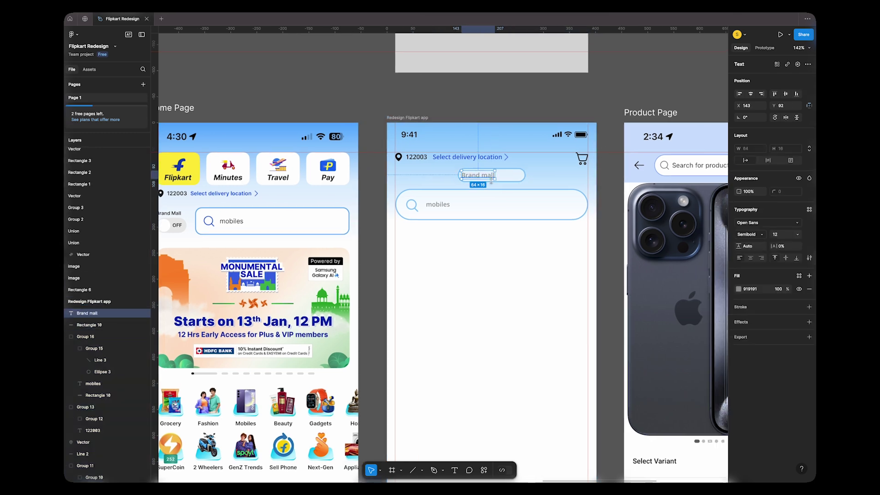
scroll(517, 177, left, 2)
drag(556, 182, 563, 182)
scroll(545, 184, right, 3)
- Duplicate the small pill and narrow the copy to 83 × 27 around the "Brand mall" text
click(529, 187)
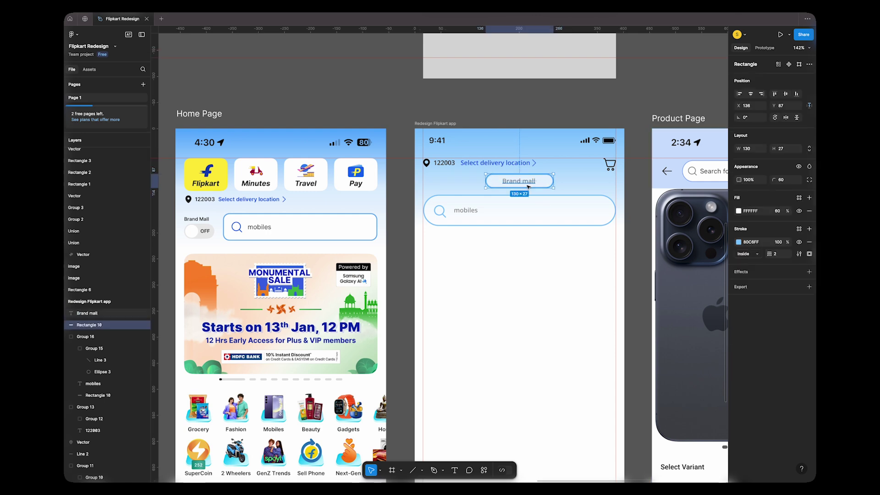
key(super+d)
drag(553, 188, 548, 185)
scroll(491, 174, up, 6)
drag(472, 203, 476, 203)
drag(581, 186, 582, 181)
drag(582, 221, 582, 231)
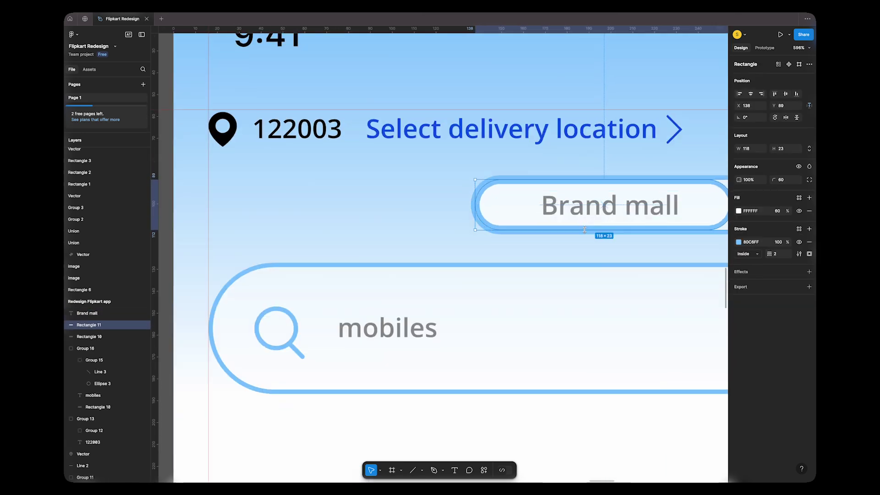
scroll(587, 220, right, 3)
drag(645, 212, 565, 212)
drag(586, 216, 546, 220)
- Fill the wider pill with solid black 000000 at 100% opacity and remove its stroke
click(610, 213)
click(739, 211)
click(674, 381)
click(775, 211)
text(100)
click(557, 211)
ctrl+scroll(533, 192, down, 6)
click(610, 218)
- Fill the narrower pill with white FFFFFF at 100% opacity and remove its stroke
click(517, 197)
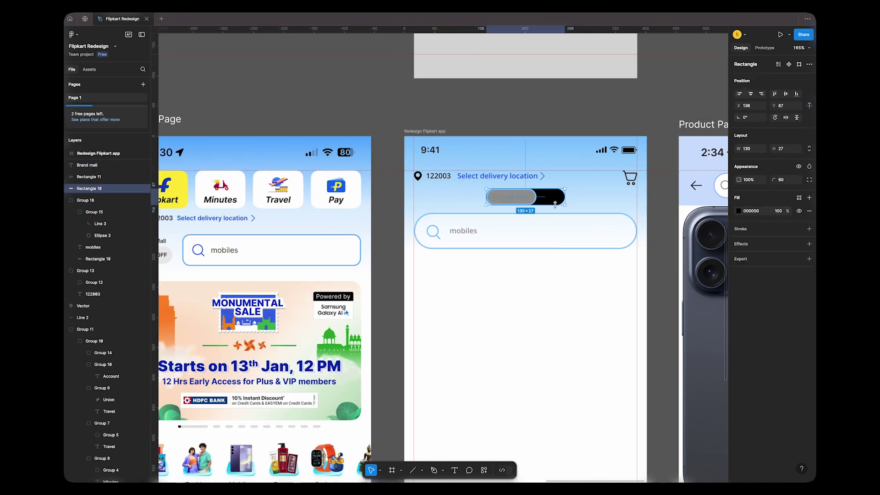
scroll(534, 201, up, 5)
click(738, 211)
drag(690, 267, 598, 244)
click(777, 211)
text(100)
key(Return)
click(809, 242)
scroll(548, 190, up, 4)
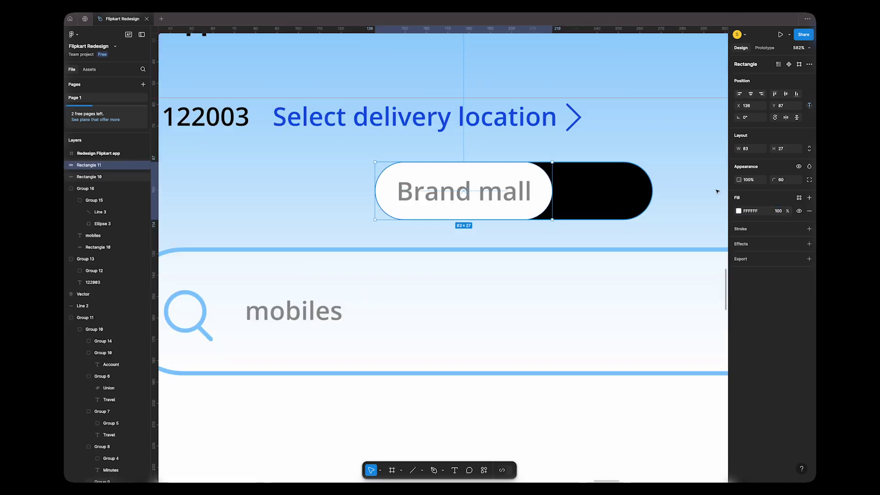
- Replace the narrower pill's fill with a 1 px white FFFFFF inside stroke
click(739, 211)
click(809, 211)
click(809, 213)
click(738, 226)
click(642, 252)
click(596, 236)
- Try other fill colours on the wider black pill
click(528, 195)
click(739, 211)
drag(642, 257, 637, 321)
click(532, 195)
click(739, 211)
click(614, 312)
click(554, 196)
click(541, 196)
right_click(538, 192)
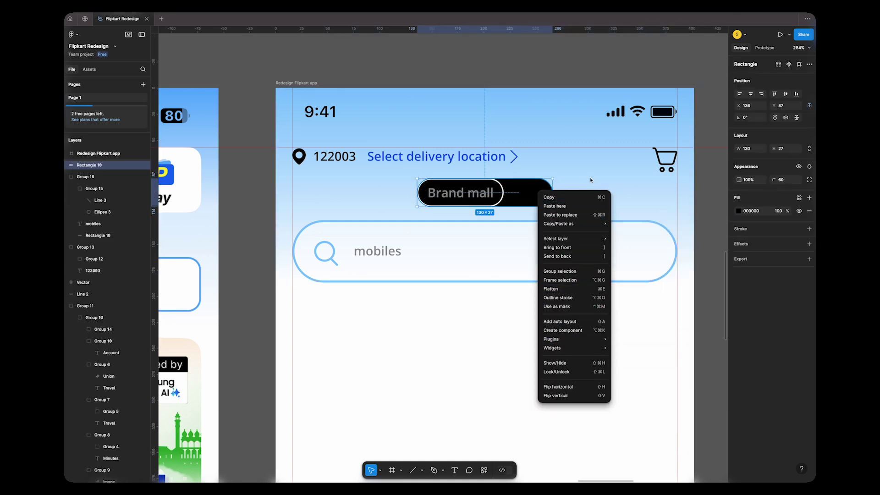
click(699, 181)
click(564, 192)
click(527, 197)
double_click(532, 196)
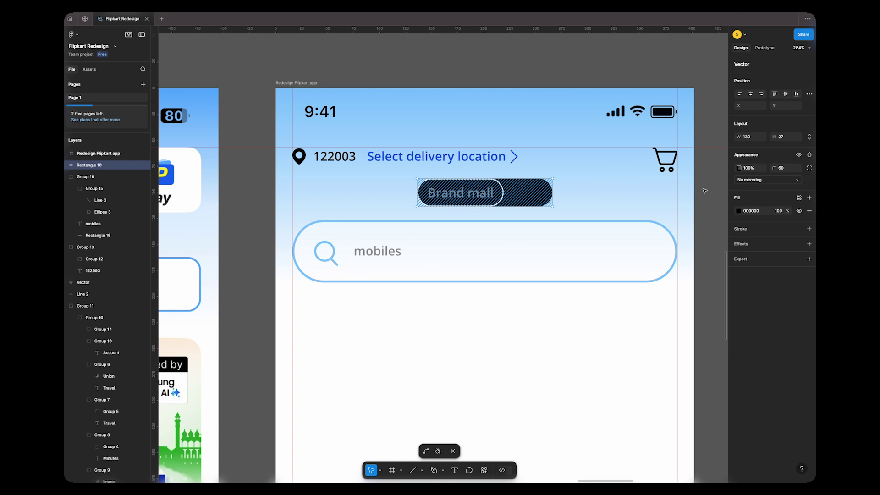
key(Escape)
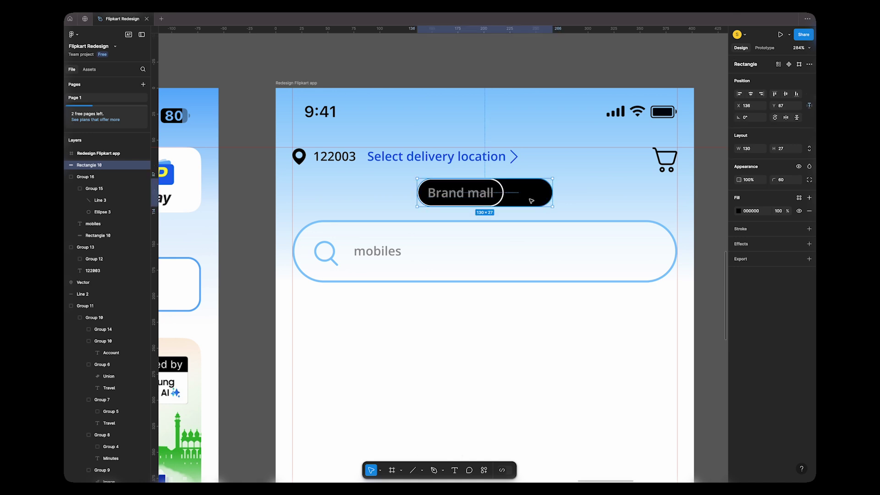
- Add a white FFFFFF fill at 100% opacity to the narrower pill behind "Brand mall"
click(499, 202)
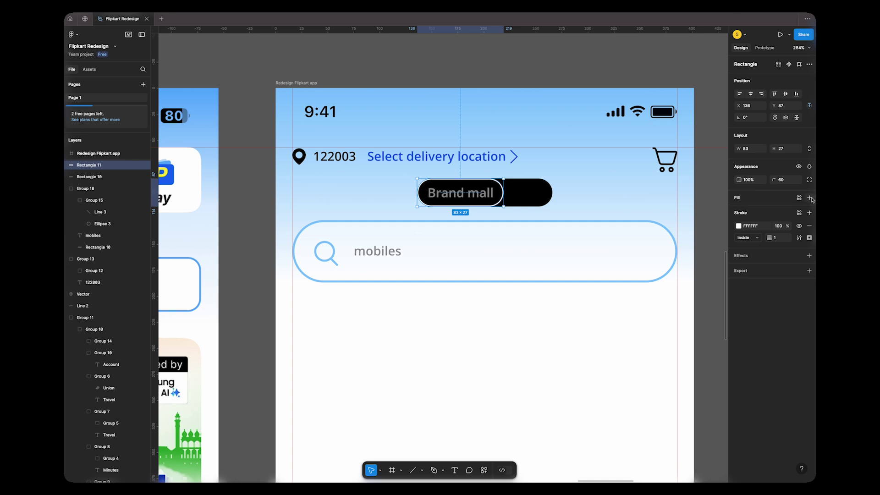
click(810, 198)
click(738, 211)
drag(664, 240, 625, 229)
click(710, 195)
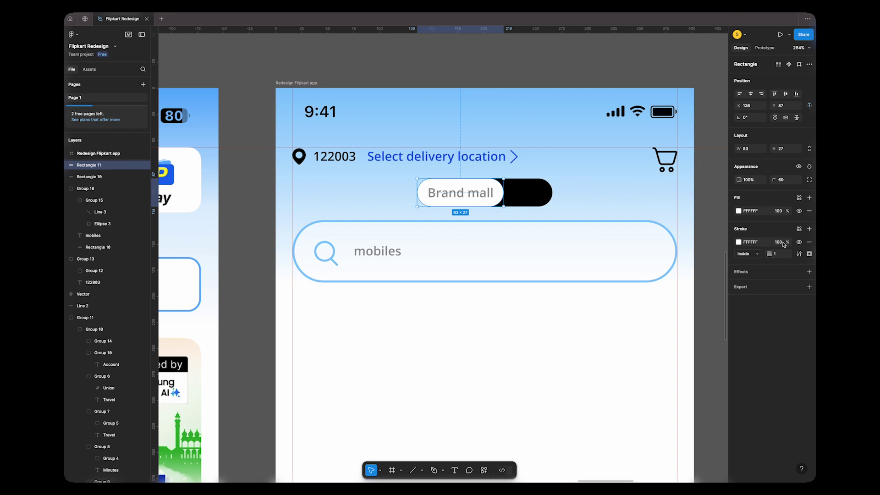
- Change the narrower pill's 1 px inside stroke to black 000000
click(738, 243)
mouse_move(645, 277)
mouse_down()
mouse_move(645, 318)
mouse_move(630, 363)
mouse_up()
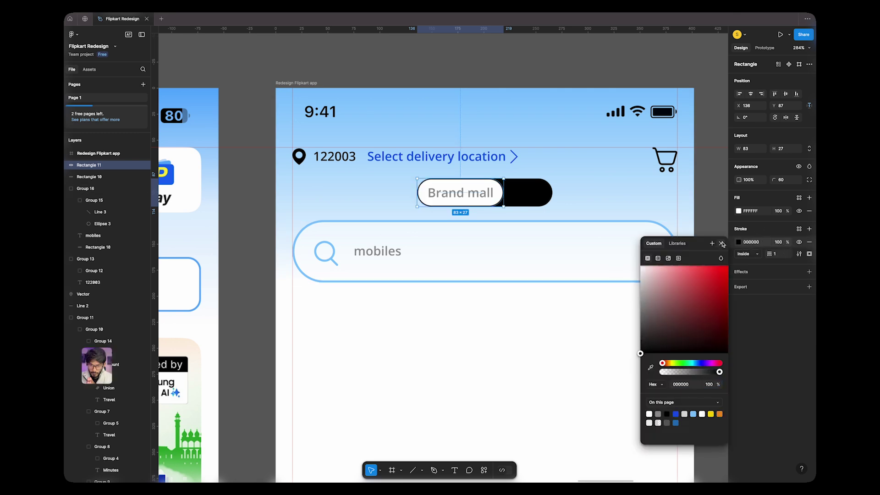
click(721, 244)
click(596, 209)
scroll(461, 198, down, 5)
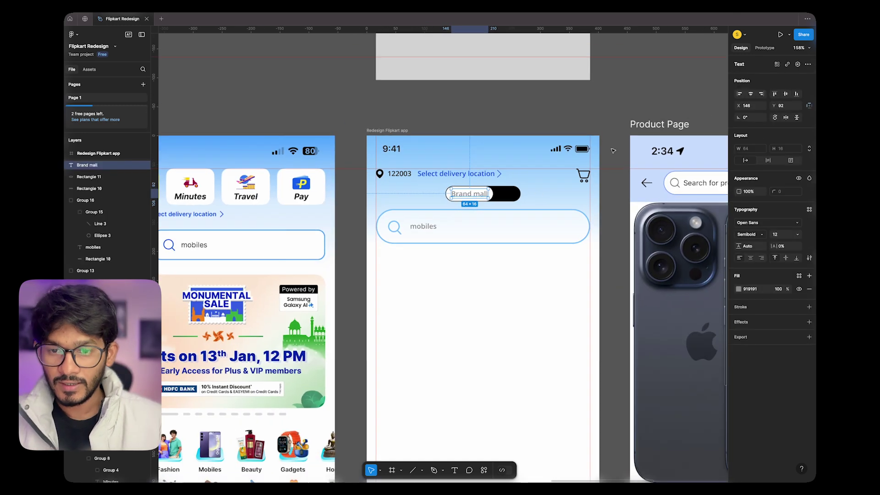
click(613, 150)
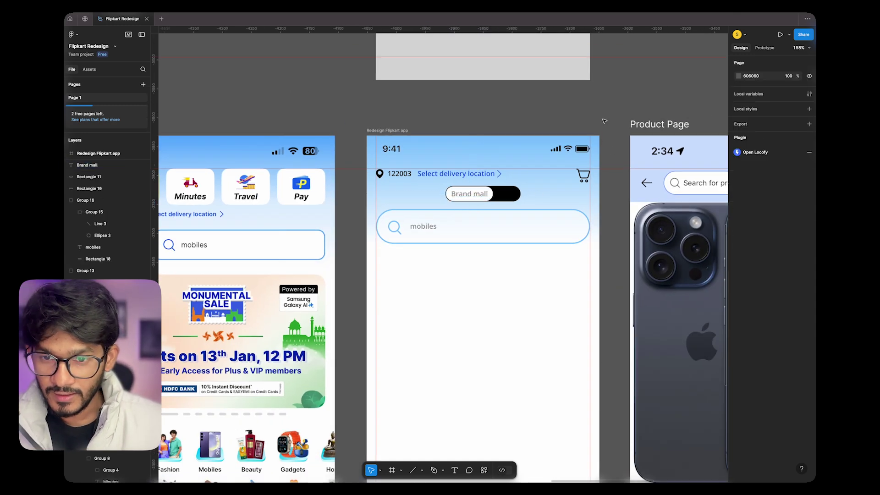
- Correct the toggle label's capitalisation to "Brand Mall", matching the original home page
scroll(614, 151, left, 5)
scroll(562, 211, right, 6)
scroll(562, 211, down, 5)
scroll(491, 202, up, 8)
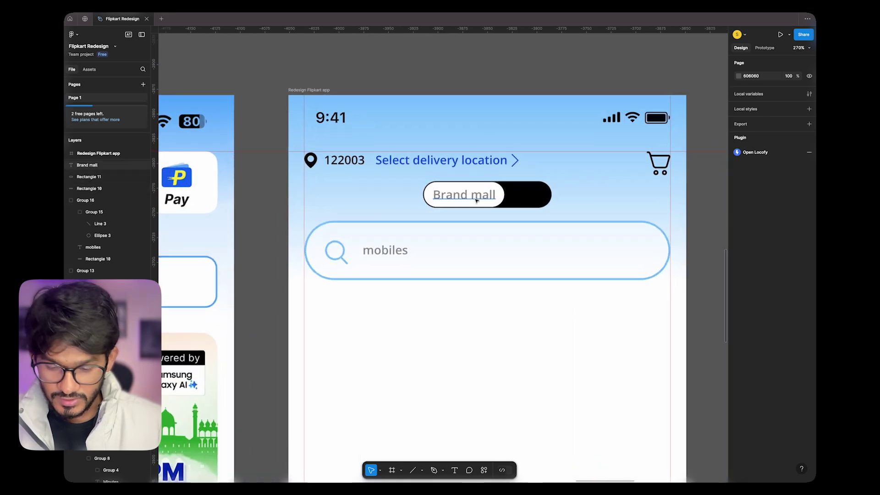
click(477, 201)
scroll(428, 200, left, 10)
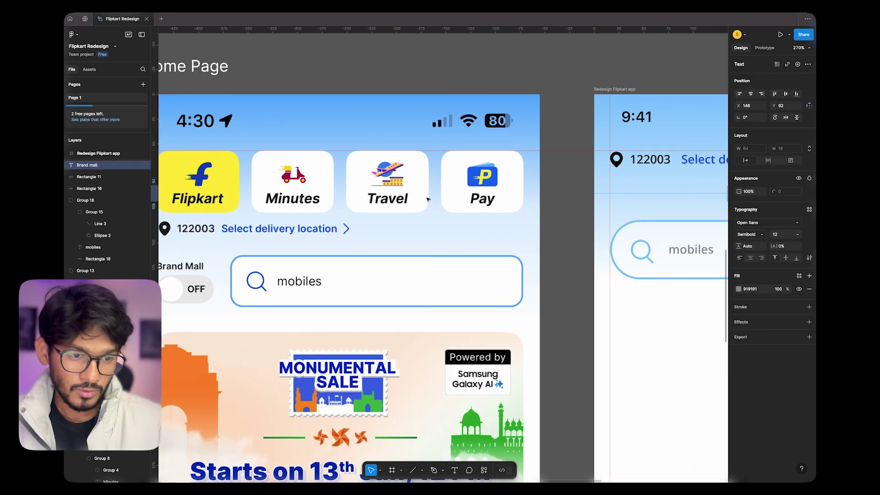
scroll(429, 200, right, 5)
double_click(648, 195)
click(648, 195)
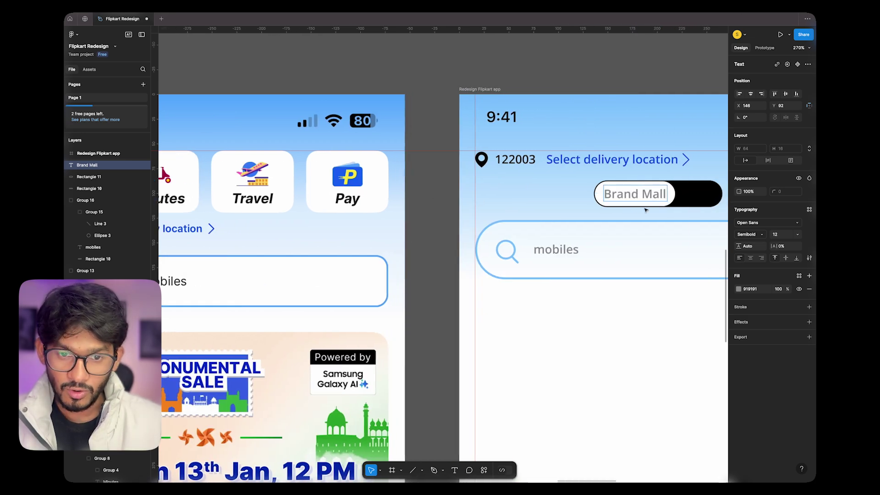
click(306, 60)
scroll(305, 60, right, 3)
click(408, 68)
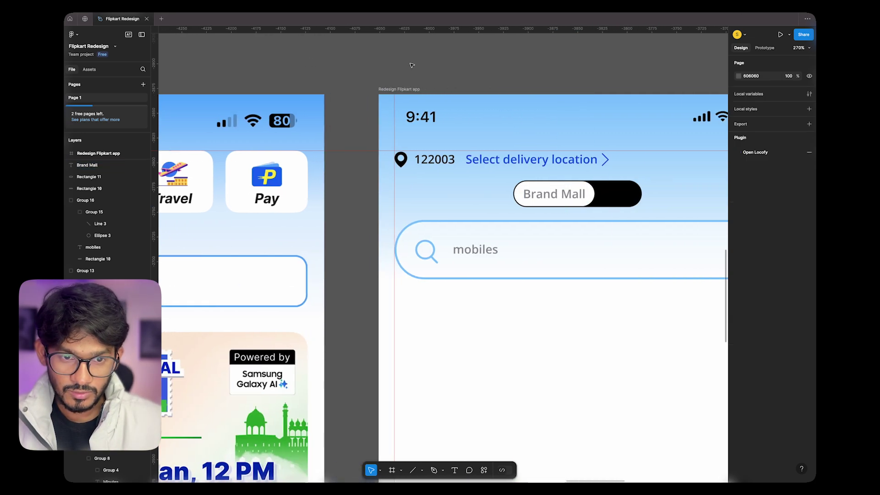
- Duplicate the "Brand Mall" label and change the copy's text to "OFF"
scroll(521, 153, down, 5)
scroll(544, 191, down, 1)
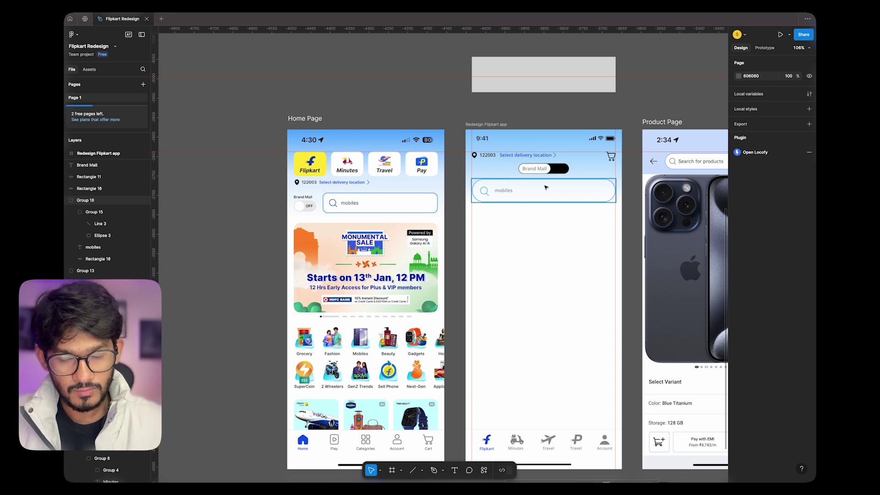
click(559, 169)
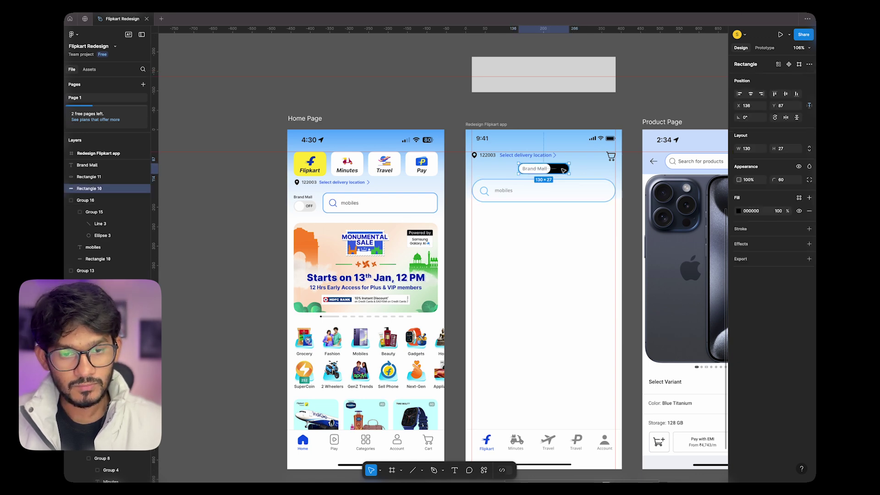
scroll(556, 166, up, 5)
alt+drag(500, 232, 575, 233)
double_click(539, 234)
text(off)
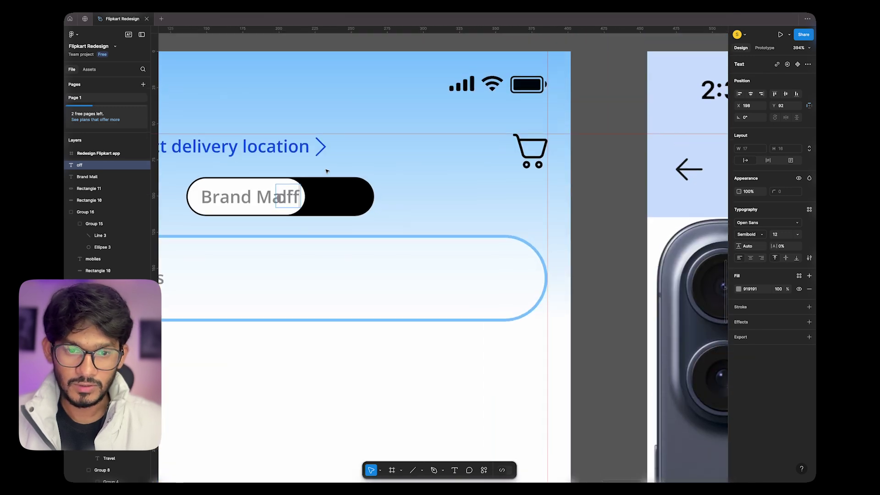
key(BackSpace)
key(BackSpace)
key(BackSpace)
text(OFF)
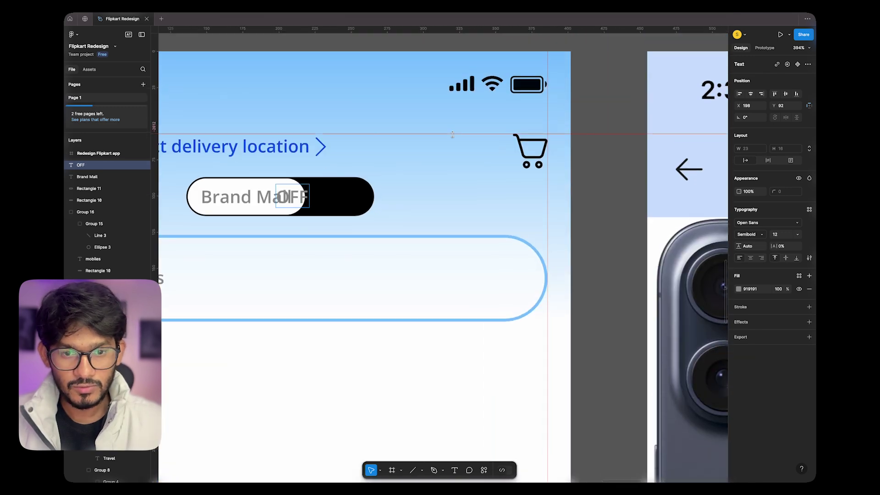
- Move the "OFF" text onto the black part of the toggle, at X 230, Y 92
key(Escape)
drag(294, 198, 340, 197)
click(583, 173)
scroll(340, 209, down, 5)
scroll(340, 209, left, 3)
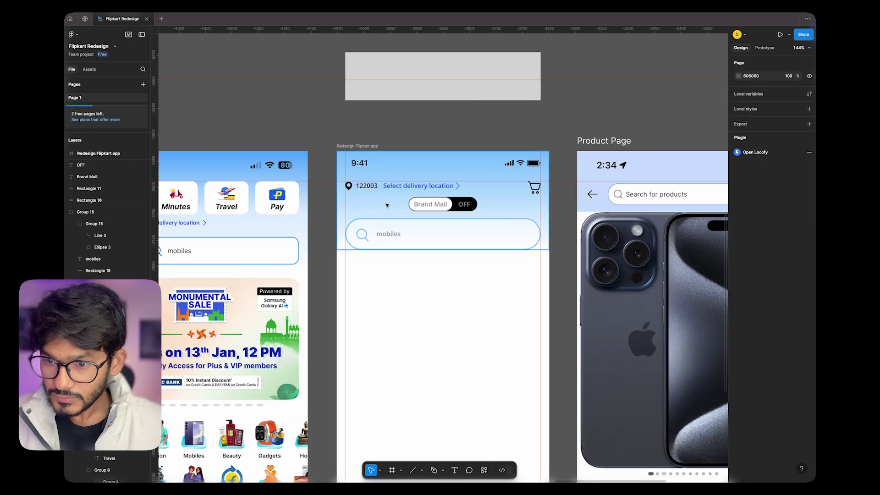
- Set the "OFF" text's font size to 11 and nudge it into the middle of the toggle's black part
scroll(464, 204, up, 5)
click(464, 204)
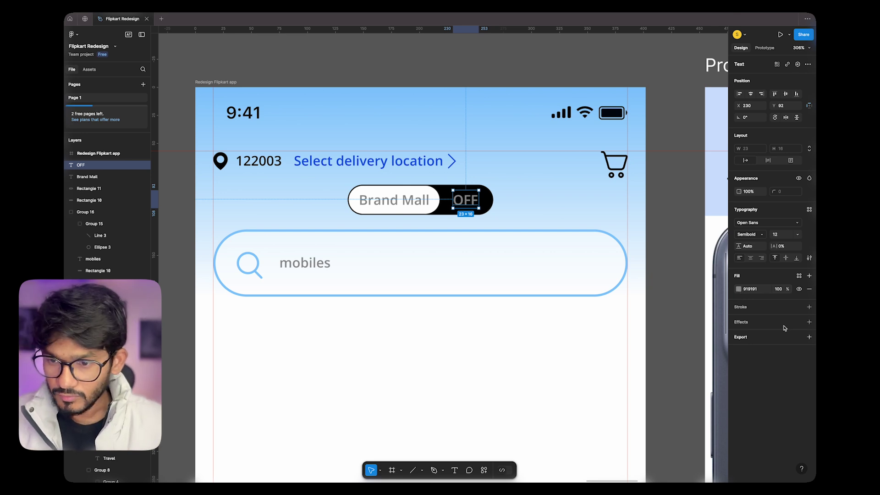
text(11)
key(Return)
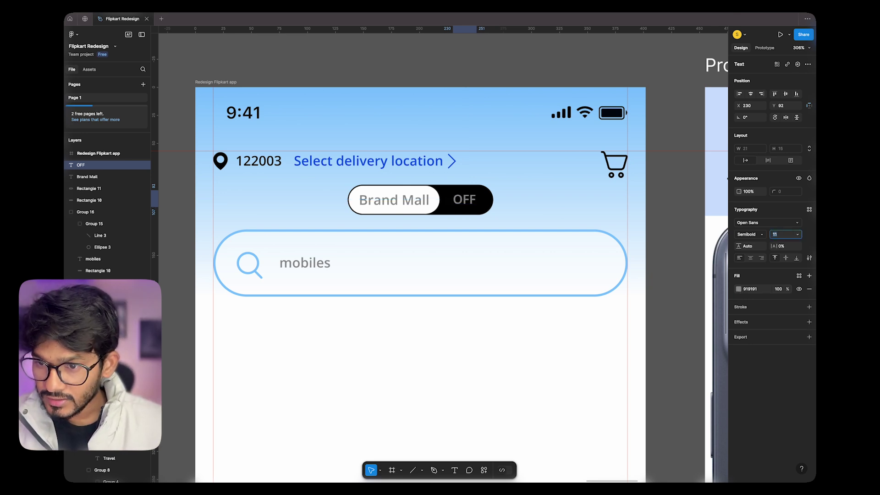
click(680, 216)
click(462, 199)
drag(462, 199, 464, 200)
click(594, 205)
ctrl+scroll(460, 238, down, 5)
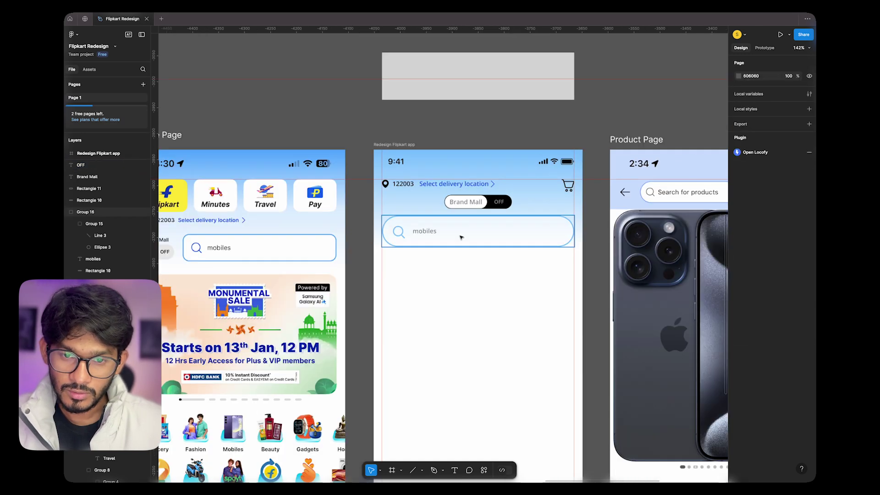
- Set the "Select delivery location" text's font size to 10 and move its arrow back beside the text
scroll(480, 176, left, 3)
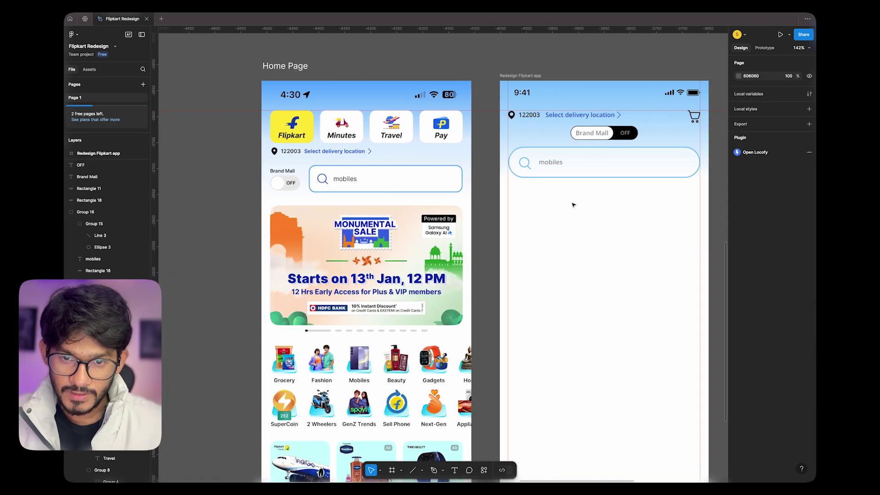
scroll(574, 205, right, 3)
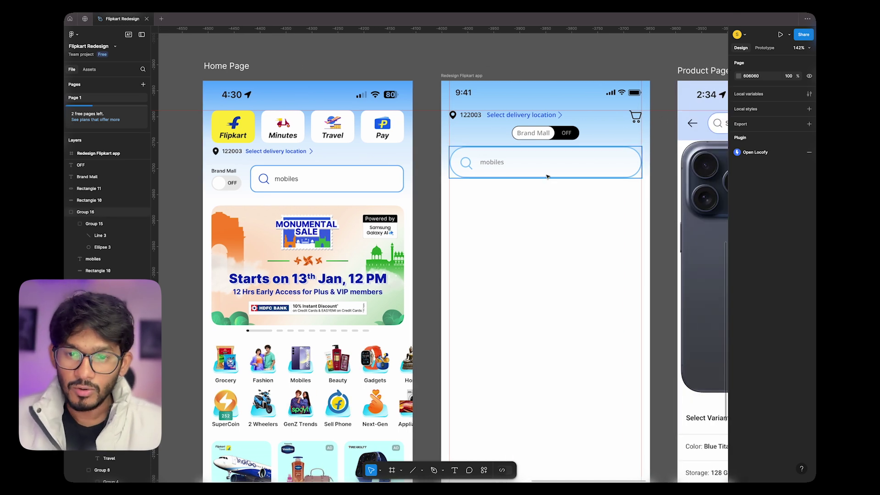
click(543, 115)
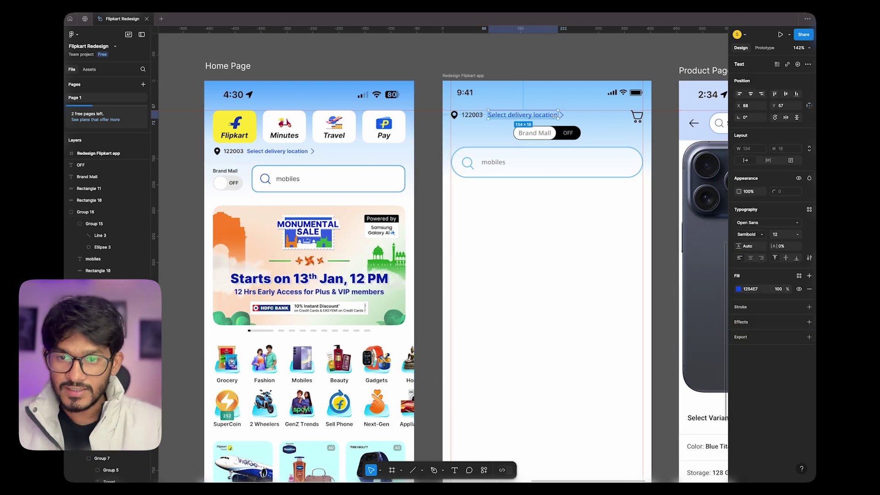
text(10)
key(Return)
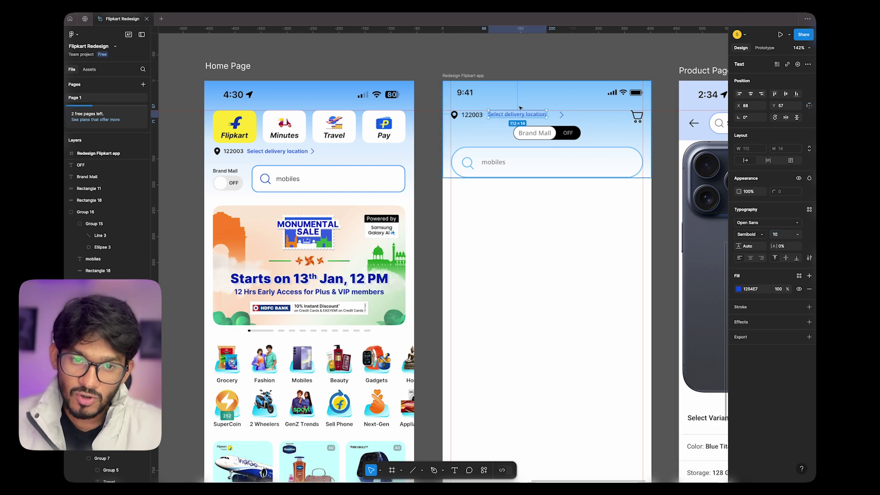
click(561, 114)
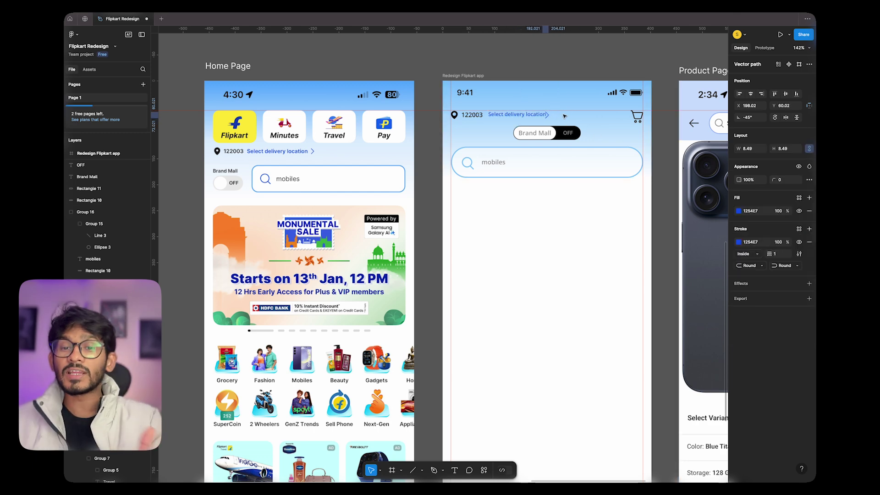
key(Escape)
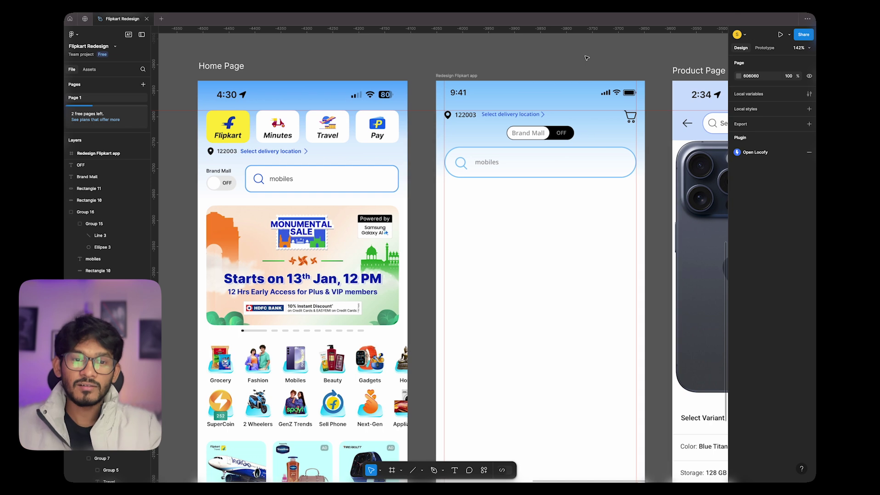
- Place the Samsung Galaxy Unpacked banner image in the redesign frame, below the search bar at X 16, Y 209
scroll(561, 120, right, 2)
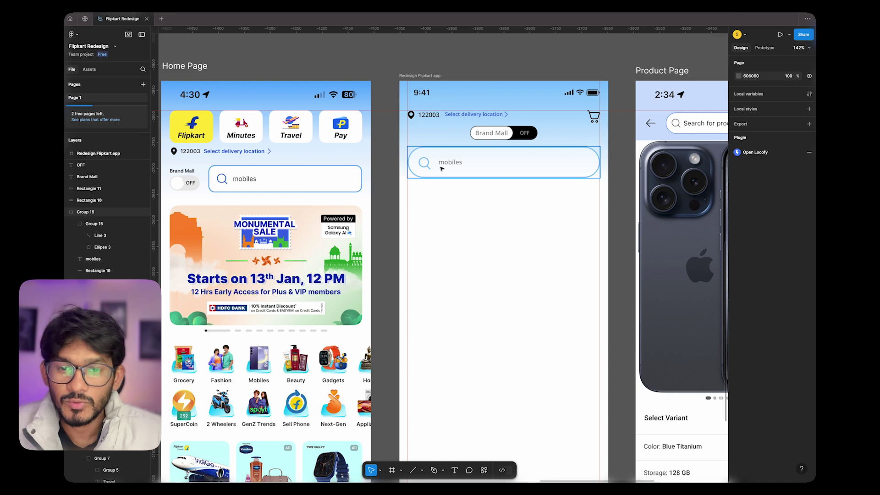
ctrl+scroll(490, 175, down, 5)
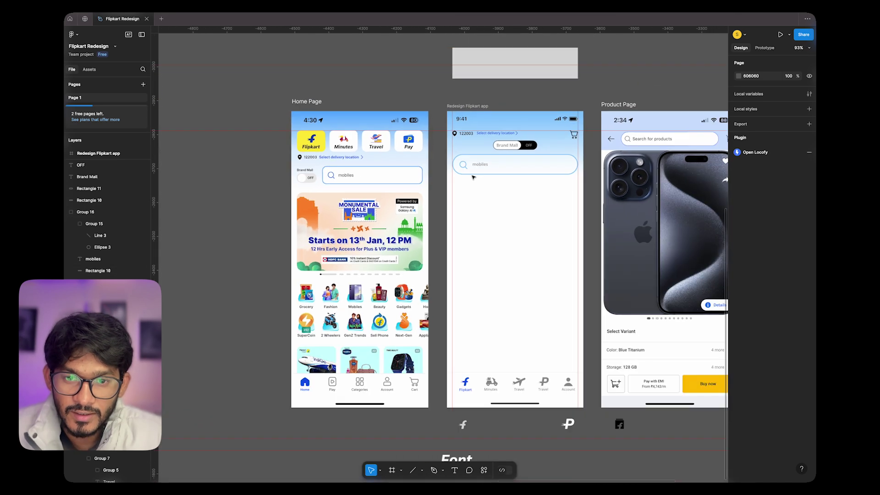
scroll(508, 116, up, 5)
drag(234, 74, 544, 235)
scroll(544, 235, down, 6)
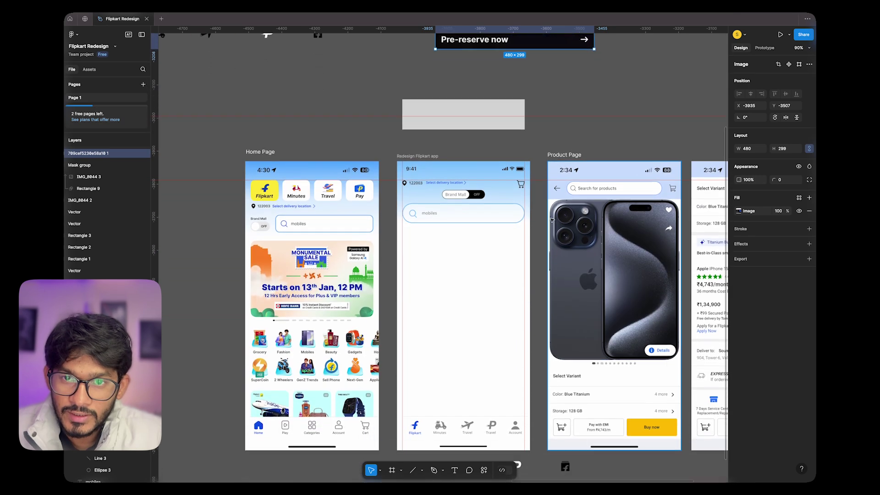
scroll(533, 86, up, 2)
drag(485, 84, 456, 321)
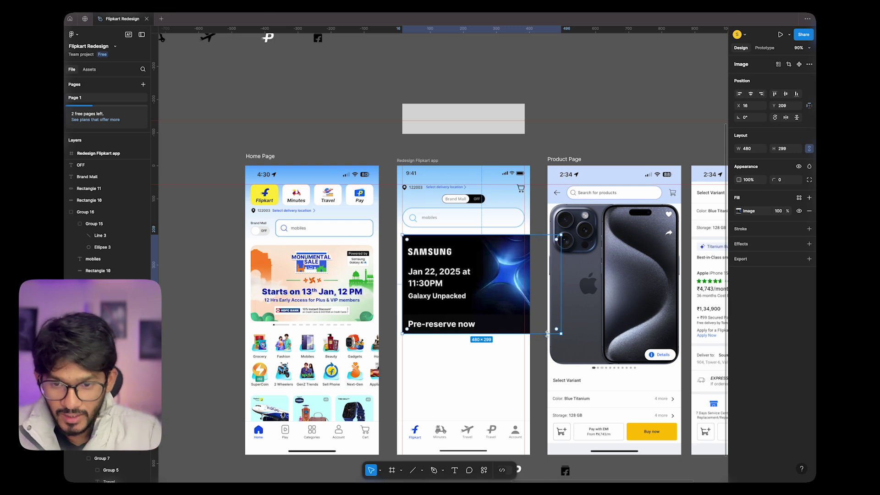
- Scale the Samsung banner proportionally to 370 × 231 so it spans the width between the two margin guides
drag(561, 334, 506, 309)
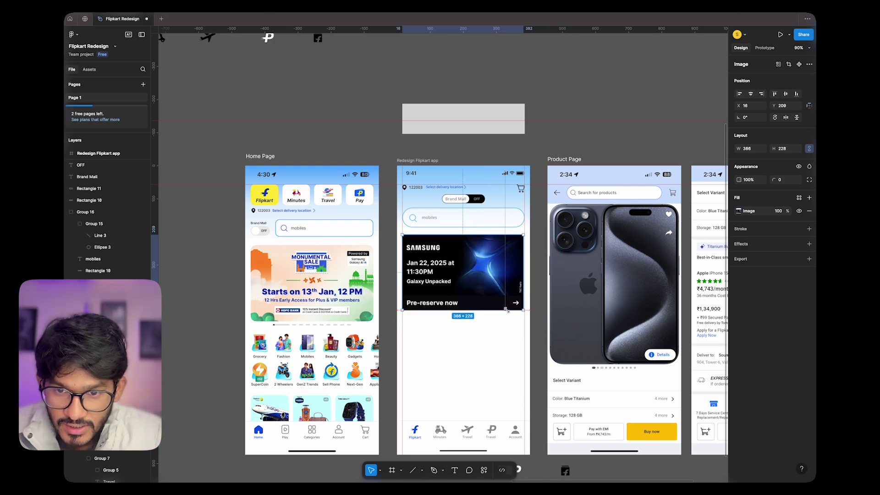
scroll(529, 310, up, 5)
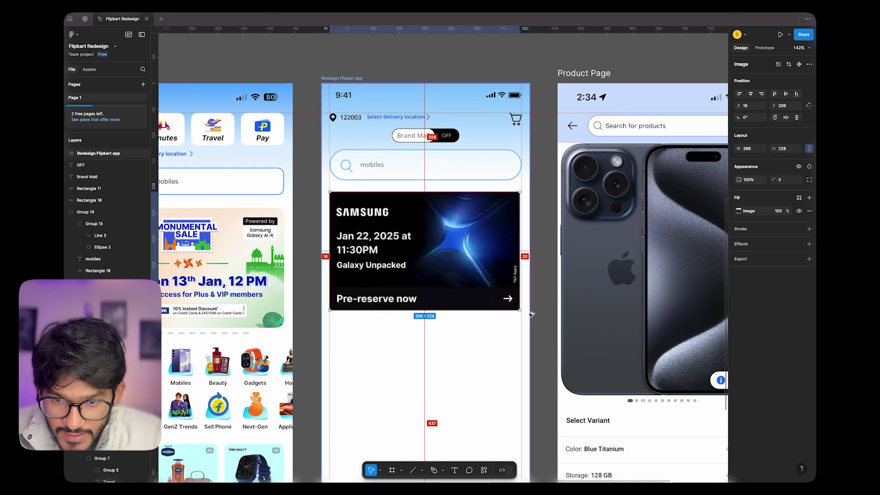
drag(519, 310, 520, 310)
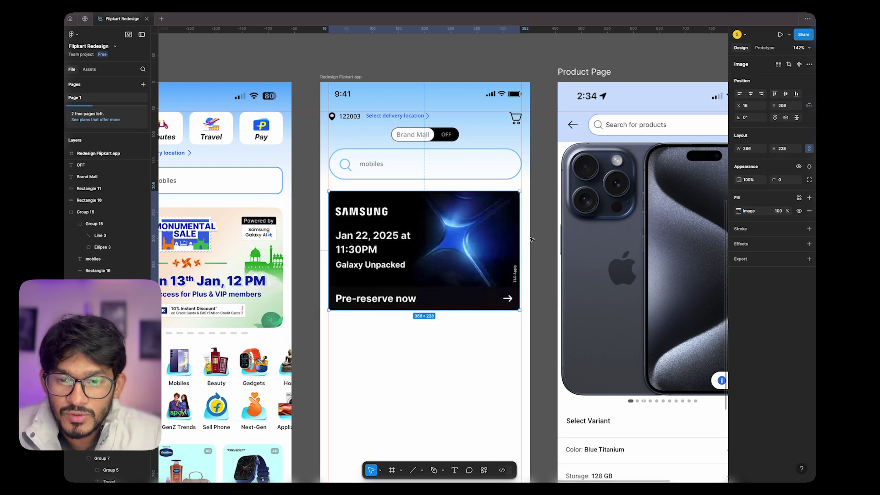
click(525, 271)
click(482, 280)
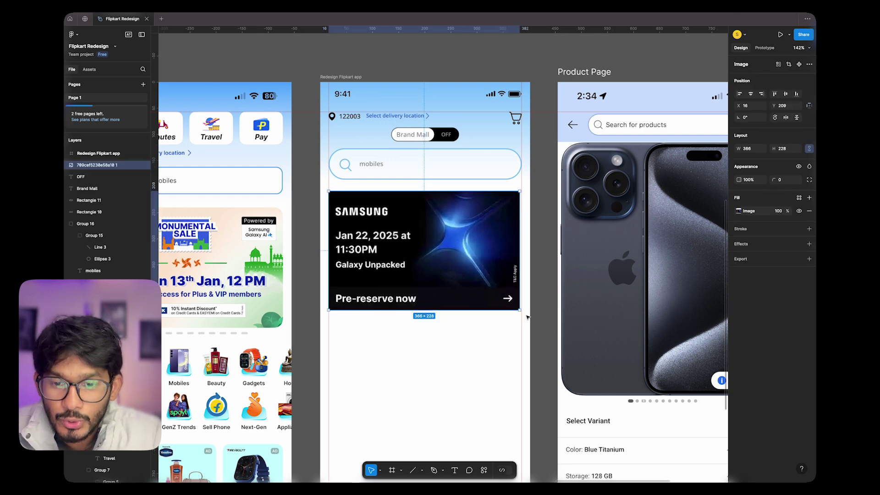
scroll(523, 315, left, 1)
scroll(523, 315, down, 1)
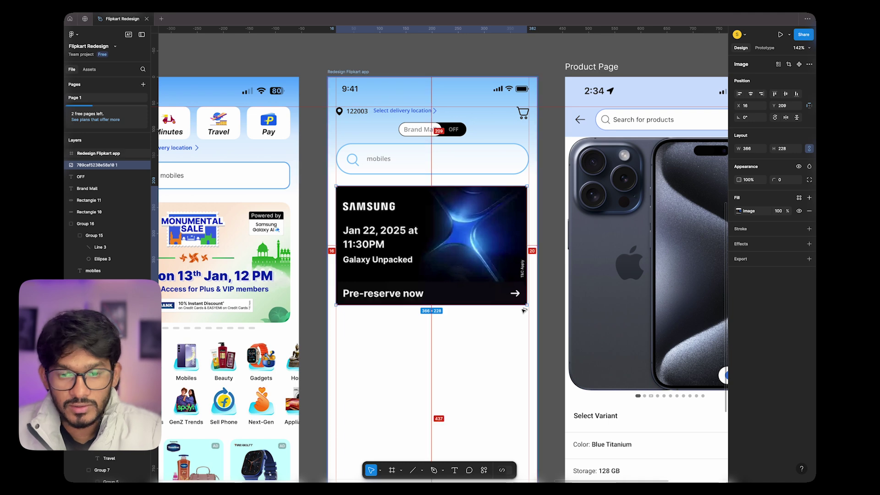
scroll(543, 289, up, 10)
scroll(538, 321, up, 2)
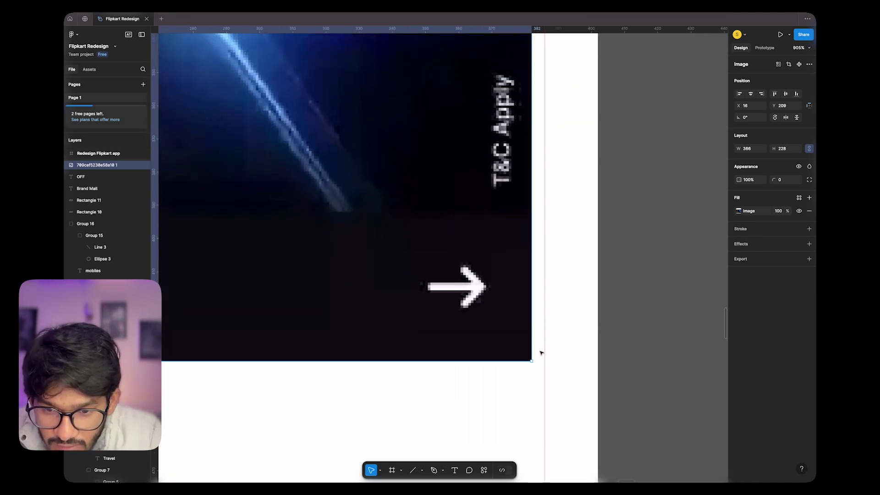
drag(530, 361, 543, 370)
drag(549, 282, 545, 282)
scroll(505, 252, down, 10)
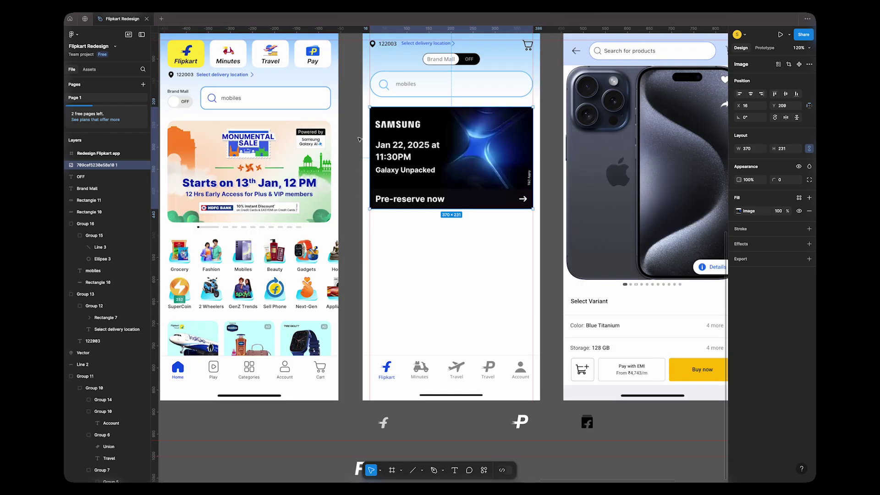
- Round the Samsung banner's corners with radius 10 and set the corner smoothing to 60% (iOS)
scroll(504, 252, up, 3)
click(783, 180)
text(10)
click(809, 180)
click(680, 235)
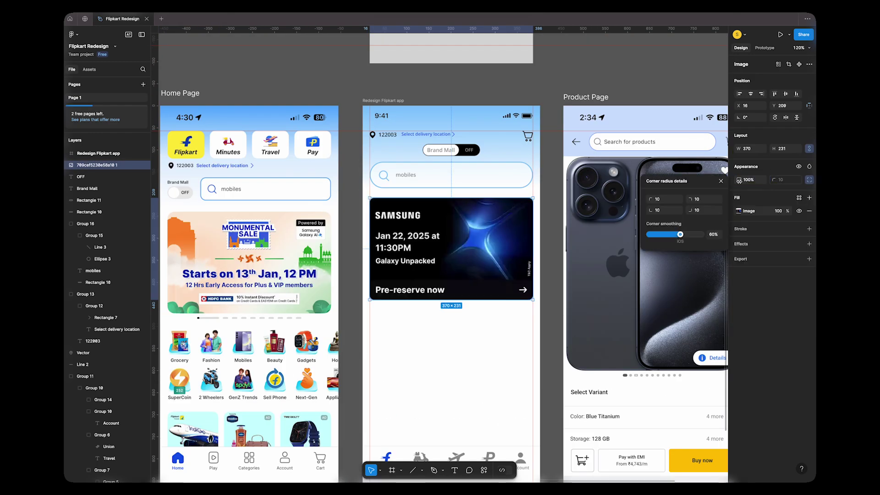
click(721, 180)
scroll(706, 188, left, 3)
scroll(505, 230, down, 2)
scroll(504, 229, right, 1)
click(444, 238)
scroll(554, 239, right, 5)
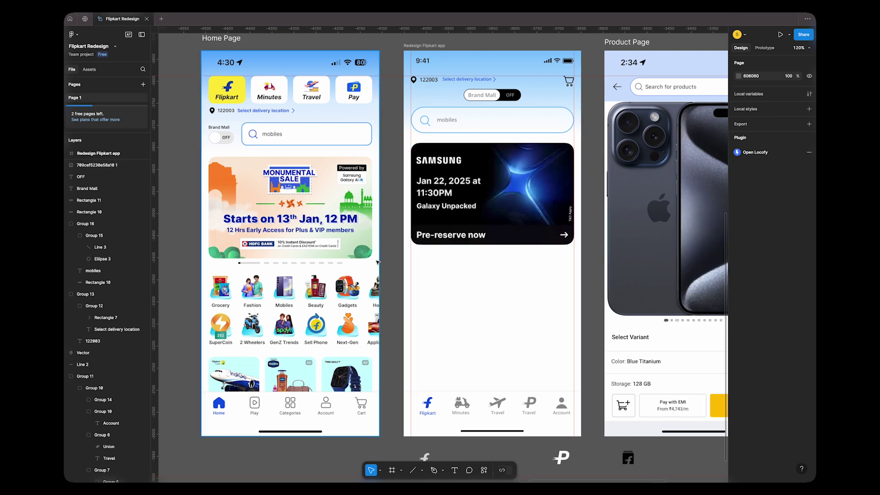
- Nudge the Samsung banner closer to the search bar, and shift both slightly down from the Brand Mall toggle
scroll(312, 263, left, 4)
click(548, 193)
key(Up)
key(Up)
shift+click(528, 117)
key(Down)
key(Down)
key(Down)
key(Down)
key(Down)
key(Down)
key(Down)
scroll(385, 143, left, 1)
scroll(384, 144, right, 4)
key(Escape)
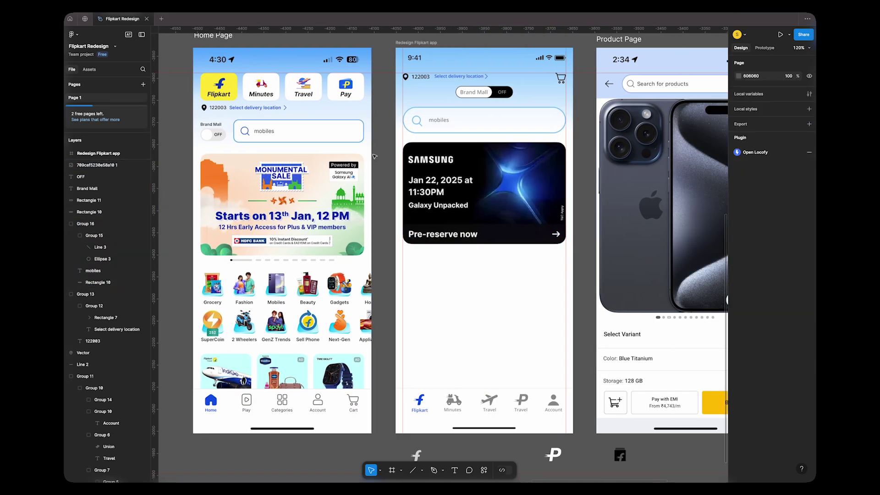
- Draw a rectangle just below the Samsung banner with corner radius 10, sized 40 × 5
scroll(497, 255, left, 1)
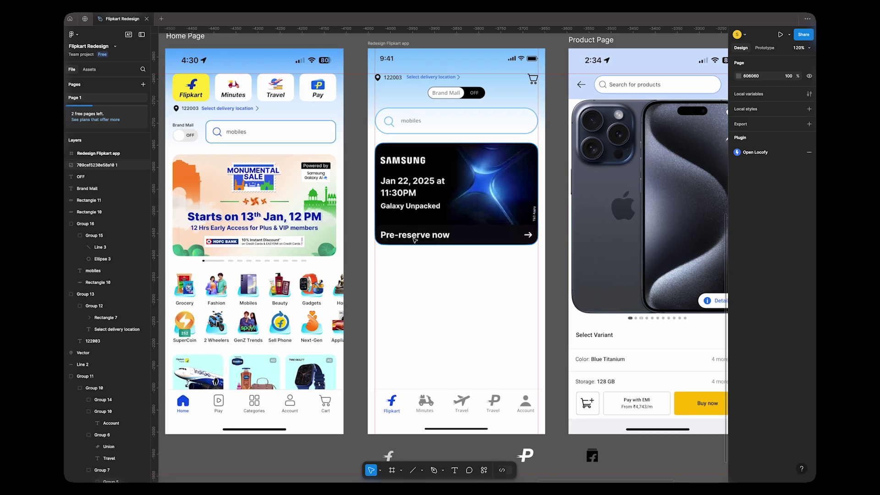
click(421, 469)
click(428, 398)
scroll(452, 278, up, 6)
drag(322, 208, 389, 217)
click(775, 180)
text(10)
click(577, 224)
scroll(577, 225, left, 4)
drag(578, 224, 556, 213)
click(784, 150)
text(5)
click(747, 150)
text(40)
- Add a row of short bars after the long bar, group them as a page indicator and centre it horizontally
scroll(560, 256, down, 1)
click(747, 149)
text(8)
drag(557, 213, 578, 213)
drag(578, 213, 467, 210)
scroll(481, 225, down, 3)
key(super+g)
key(alt+h)
- Duplicate the long bar of the page indicator, shorten the copy to about half and fill it black (000000)
click(519, 251)
double_click(534, 218)
scroll(541, 223, up, 6)
key(ctrl+d)
drag(565, 197, 514, 197)
click(738, 211)
click(693, 383)
click(666, 383)
scroll(557, 275, down, 5)
scroll(526, 270, up, 2)
click(722, 212)
scroll(363, 195, down, 4)
click(466, 214)
scroll(518, 133, up, 3)
scroll(518, 134, down, 3)
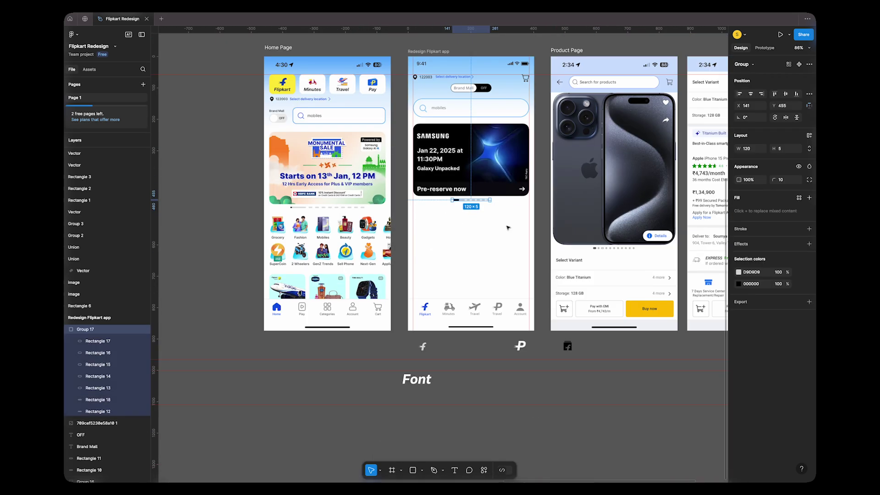
click(508, 228)
- Bring the category icons mask group from the far side of the canvas into the redesign frame, at X 0, Y 511
scroll(433, 191, up, 2)
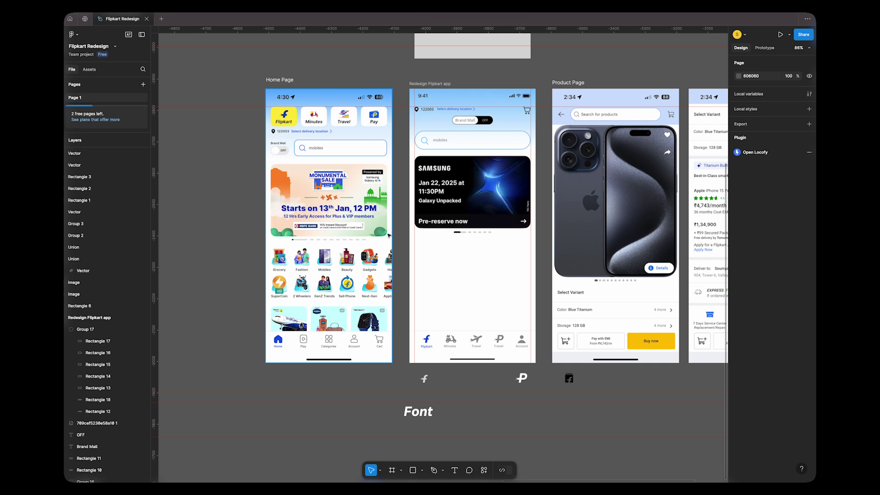
scroll(392, 259, left, 1)
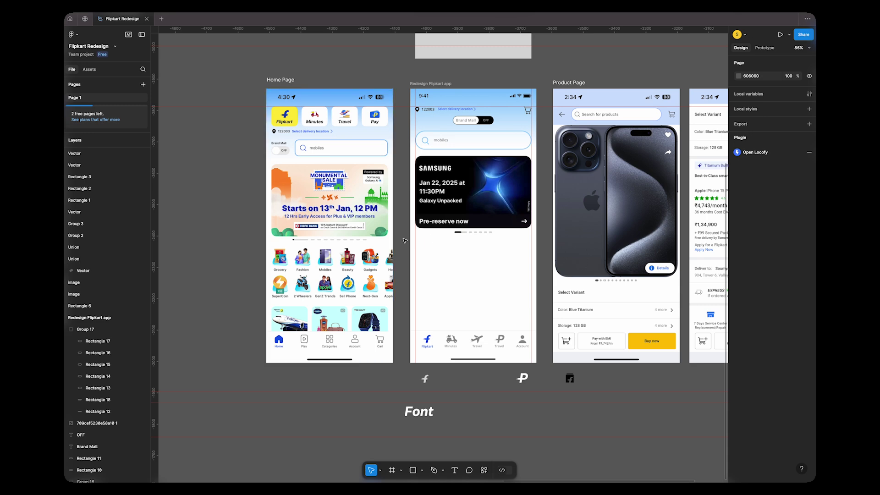
scroll(398, 251, down, 5)
scroll(398, 250, left, 3)
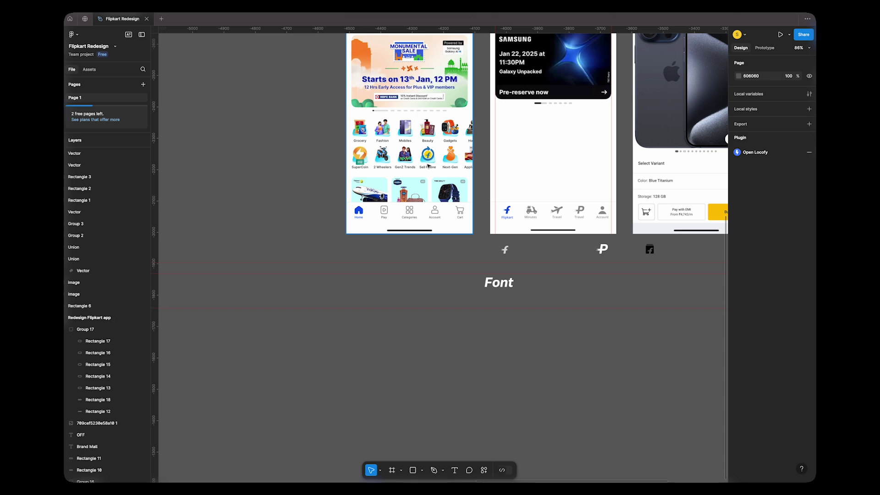
scroll(426, 143, down, 5)
scroll(426, 143, up, 5)
scroll(426, 143, down, 6)
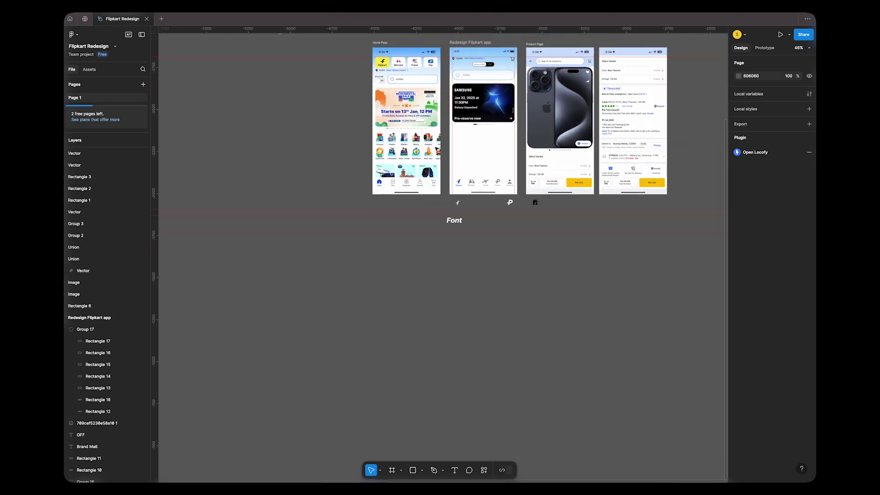
scroll(426, 143, up, 5)
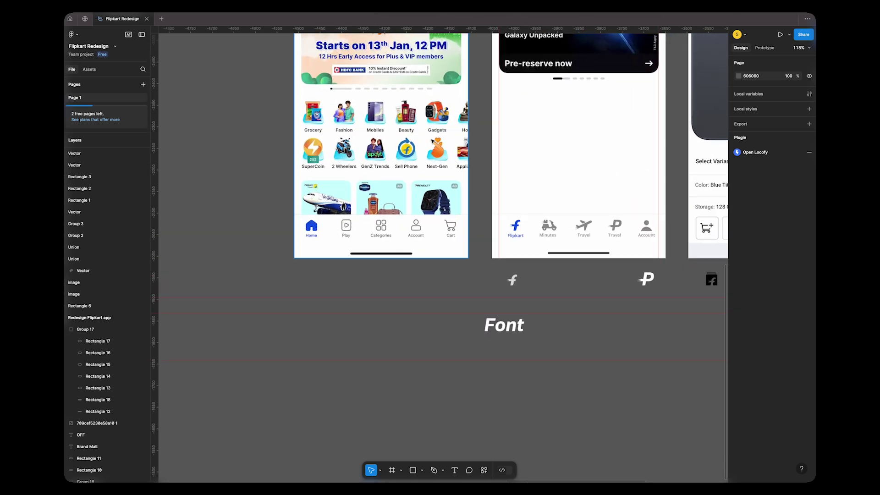
scroll(370, 150, down, 10)
scroll(364, 154, up, 5)
scroll(307, 151, left, 5)
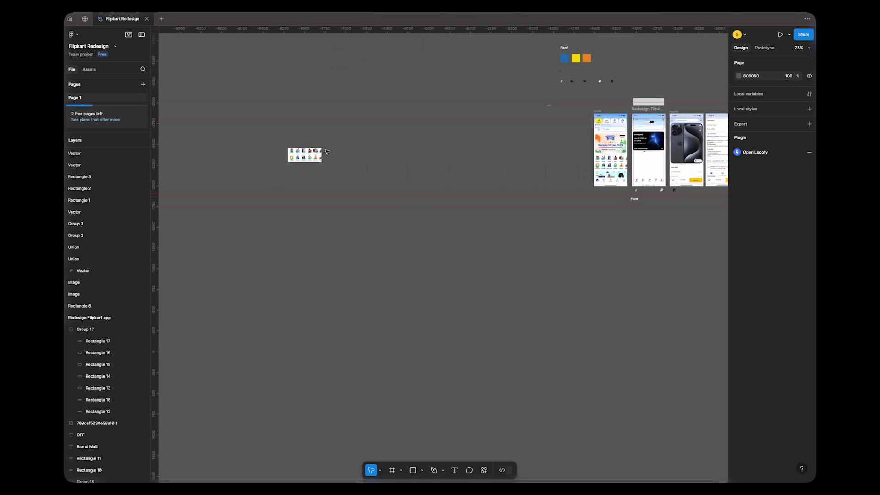
click(314, 153)
drag(441, 159, 659, 160)
scroll(657, 158, up, 10)
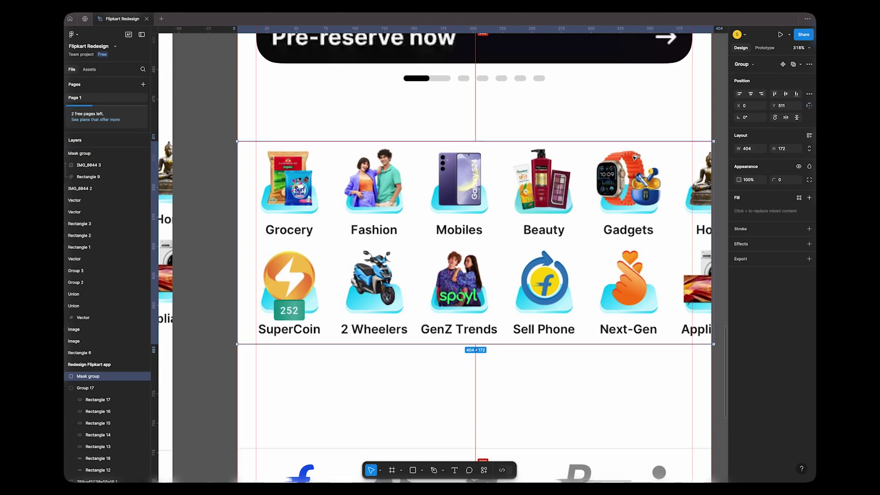
- Move the category icons up beneath the banner's page indicator, leaving a small gap
scroll(591, 194, down, 2)
drag(591, 194, 559, 166)
click(673, 87)
scroll(572, 155, down, 5)
click(535, 127)
double_click(521, 123)
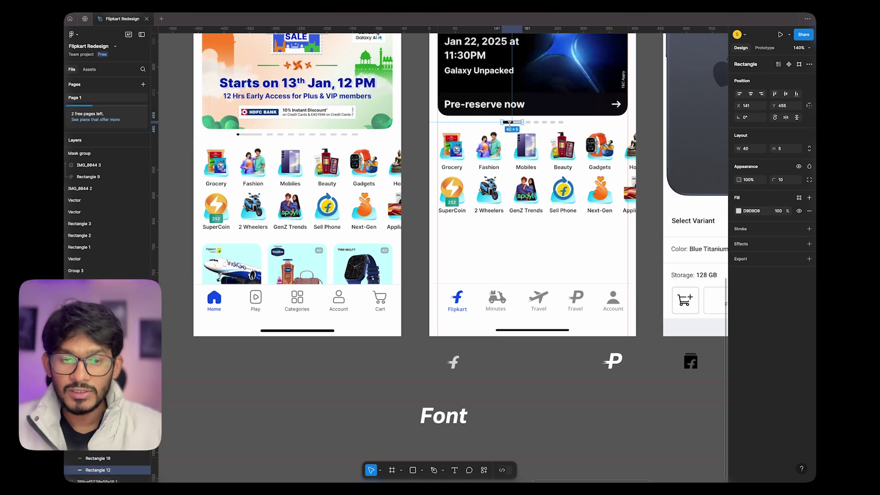
click(425, 120)
click(510, 123)
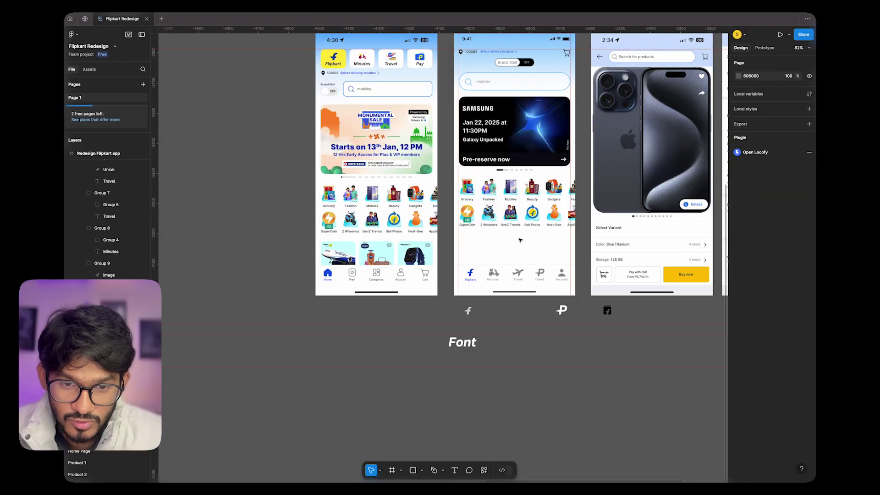
drag(488, 191, 489, 194)
scroll(407, 185, down, 3)
click(406, 185)
scroll(407, 187, right, 3)
click(485, 268)
- Duplicate the spare category icons mask group on the canvas and place the copy nearer the Home Page frame
scroll(485, 268, down, 5)
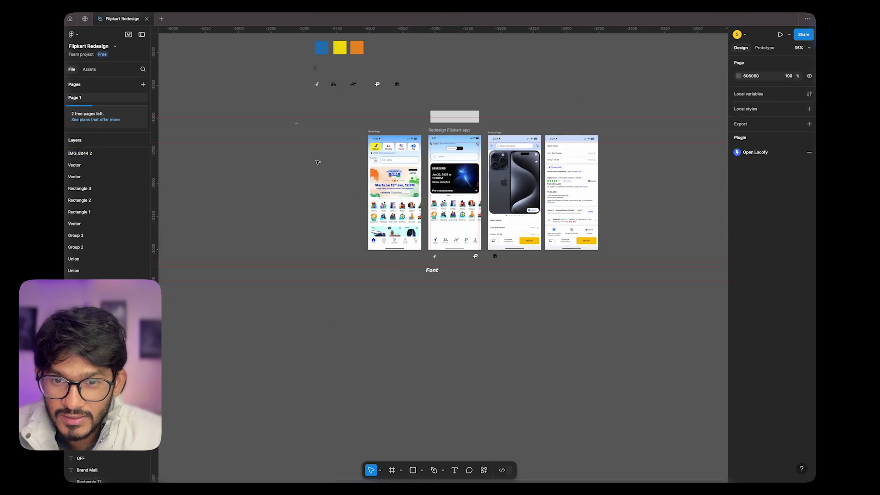
scroll(401, 232, up, 5)
scroll(413, 232, left, 5)
scroll(331, 177, down, 6)
click(171, 179)
alt+drag(171, 179, 390, 173)
scroll(365, 198, up, 6)
- Shift the home page image up inside the copied mask group so the row of ad cards shows
double_click(371, 198)
scroll(385, 220, up, 8)
scroll(385, 219, down, 5)
click(437, 124)
click(438, 137)
double_click(437, 138)
click(487, 162)
click(414, 137)
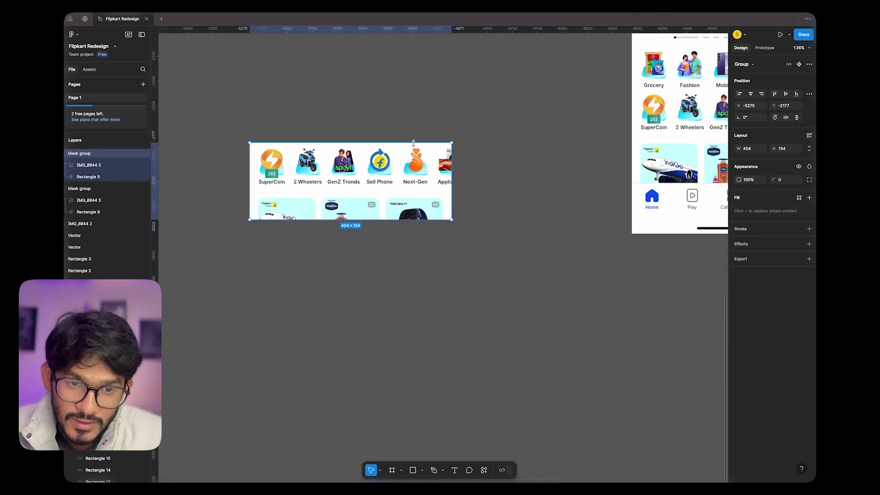
key(f)
drag(229, 122, 507, 146)
key(super+z)
key(super+z)
key(super+z)
key(super+z)
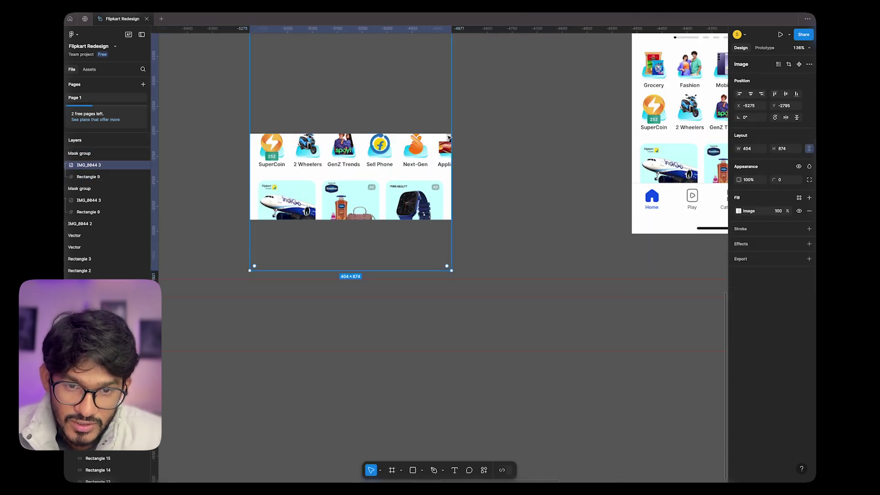
drag(452, 133, 453, 162)
double_click(417, 213)
drag(417, 212, 417, 188)
key(super+z)
key(super+z)
key(super+z)
right_click(381, 197)
click(417, 322)
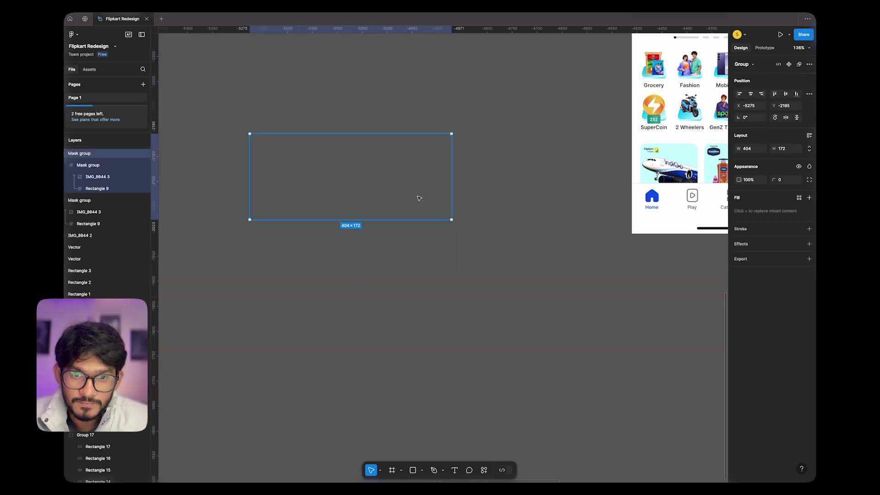
key(super+z)
key(super+z)
- Lower the upper edge of the copied group's mask rectangle so only the row of ad cards shows, about 86 px high
click(88, 177)
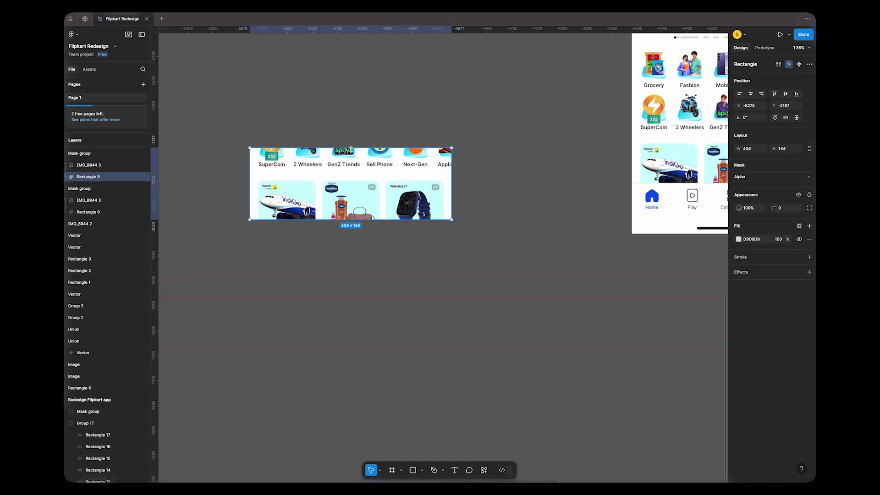
drag(346, 134, 346, 176)
click(346, 160)
click(346, 201)
- Move the ad cards mask group into the redesign frame, directly above the bottom navigation at X -2, Y 686
scroll(345, 206, right, 3)
key(super+x)
key(super+v)
scroll(476, 177, up, 5)
drag(431, 183, 423, 191)
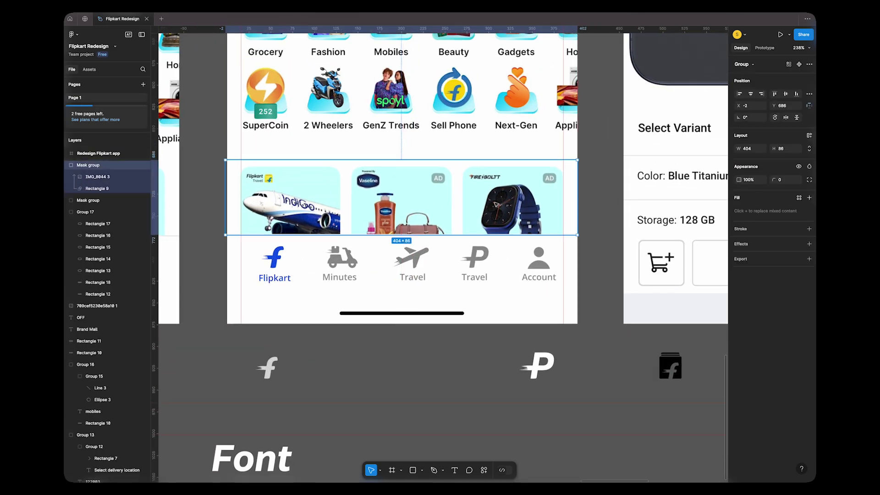
key(Escape)
- Preview the redesigned home page as a prototype on the iPhone 16 Pro, and close the preview
scroll(496, 204, down, 10)
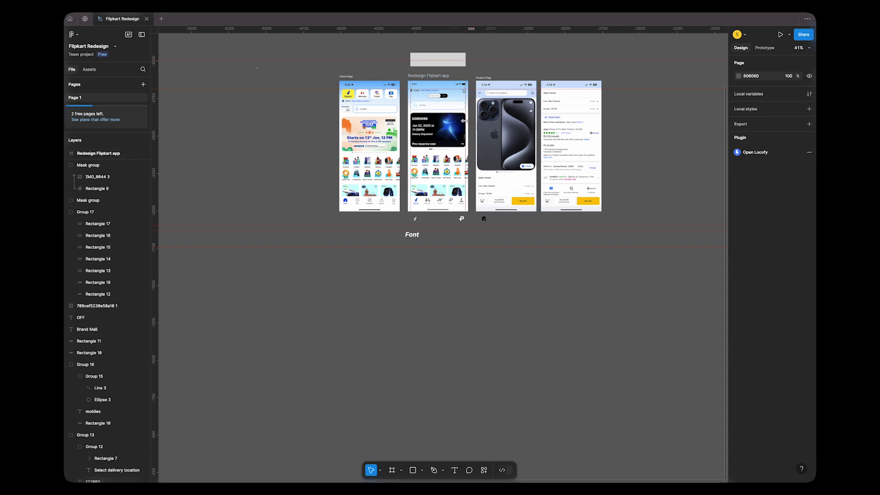
scroll(464, 121, up, 5)
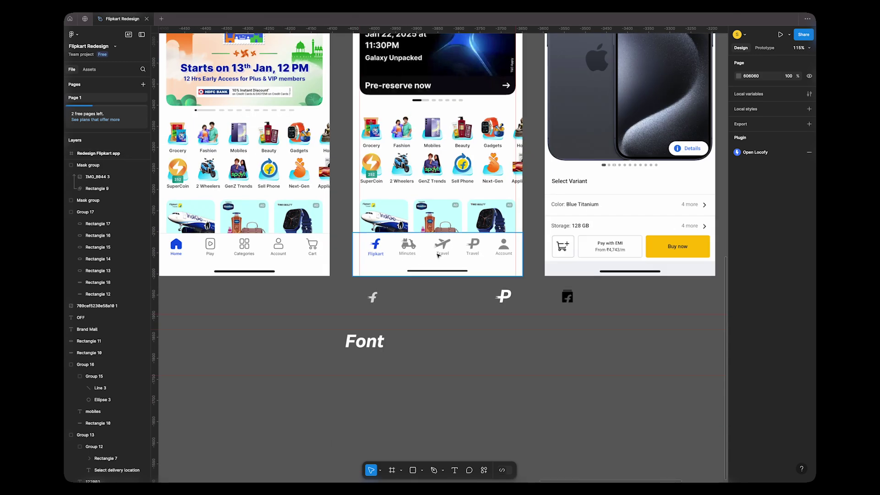
click(410, 248)
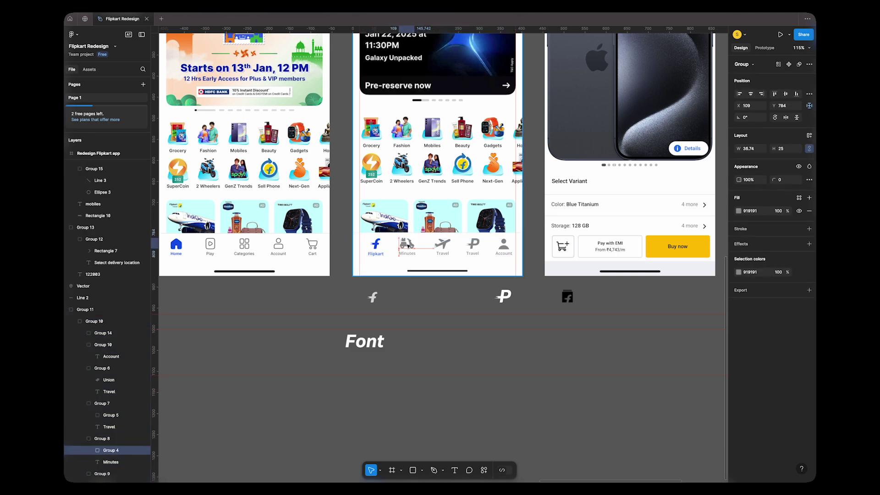
key(Escape)
scroll(452, 133, down, 5)
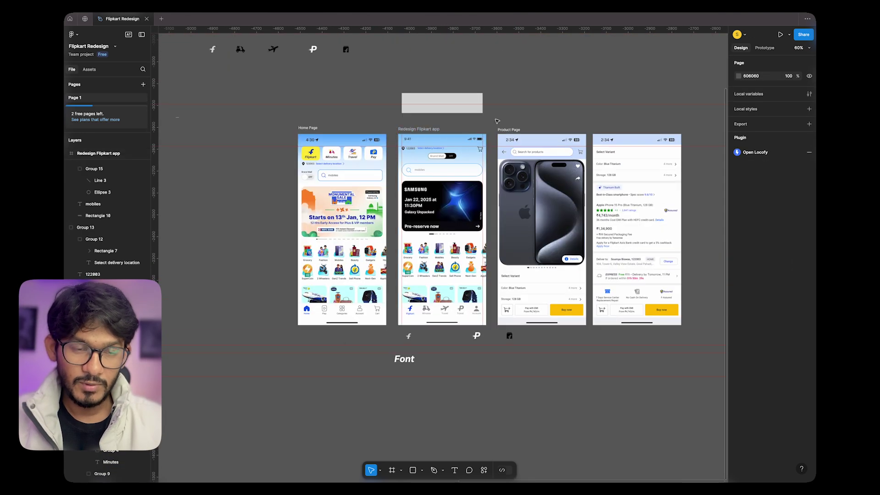
key(super+alt+Return)
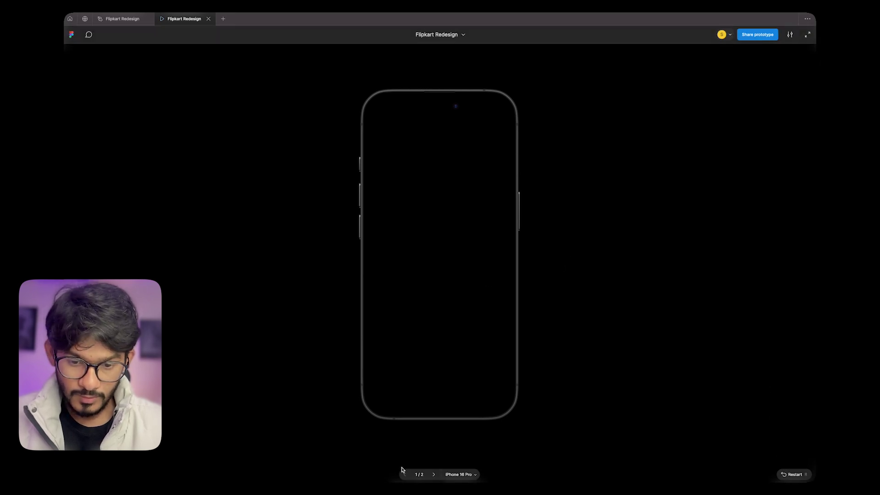
click(433, 475)
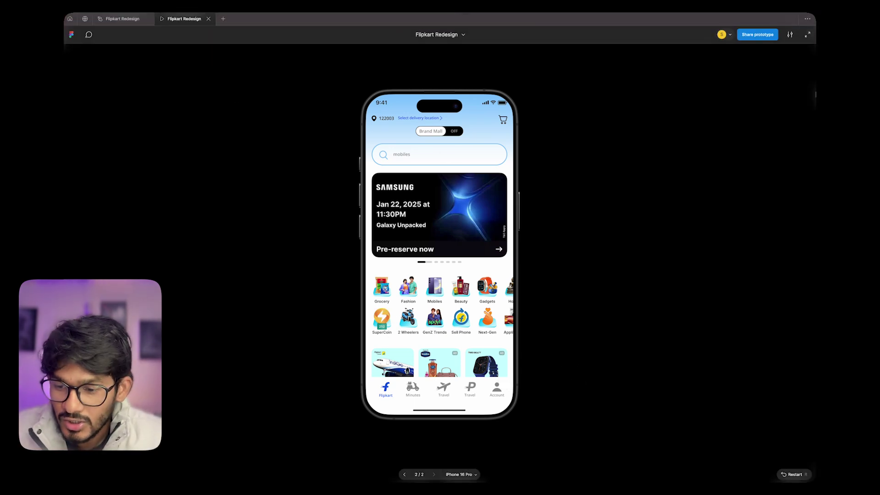
click(208, 19)
- Darken the divider line above the bottom navigation slightly, to the light grey E9E7E7
scroll(487, 304, up, 5)
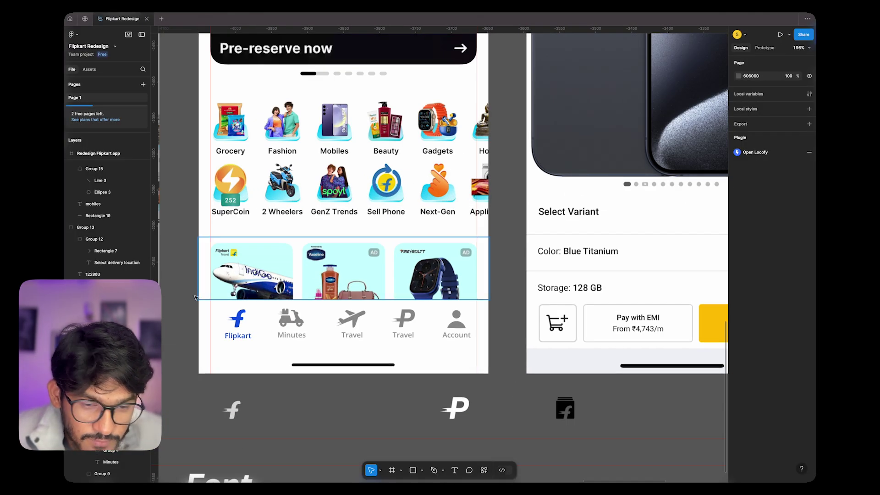
scroll(200, 297, up, 10)
click(229, 322)
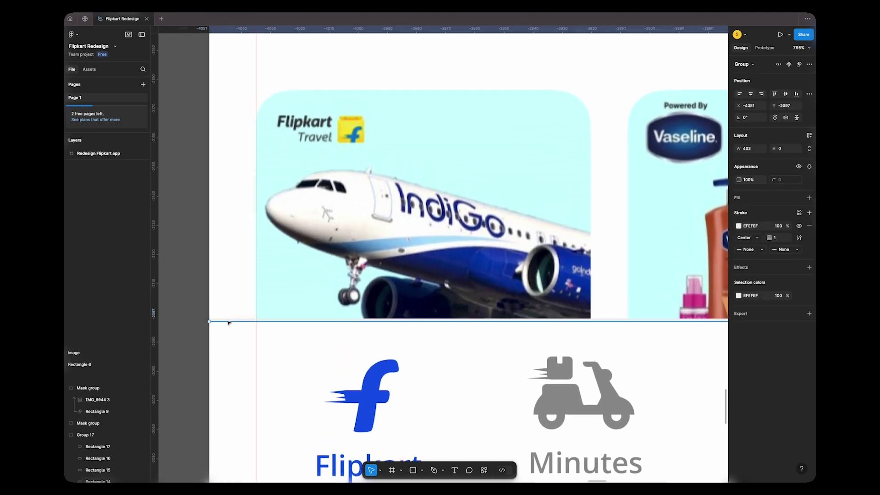
click(739, 295)
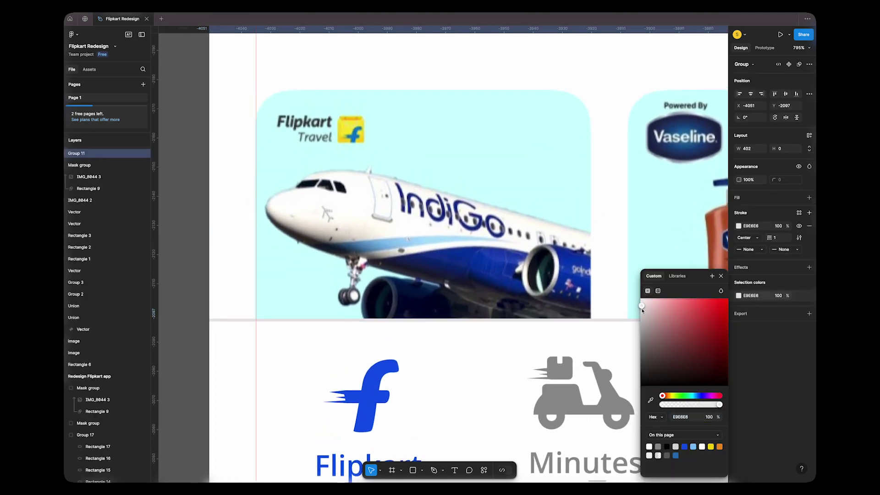
click(642, 310)
click(578, 278)
- Inspect the divider line's whole width, open the prototype preview briefly and return to the design
scroll(579, 278, right, 8)
scroll(579, 278, left, 15)
key(super+alt+Return)
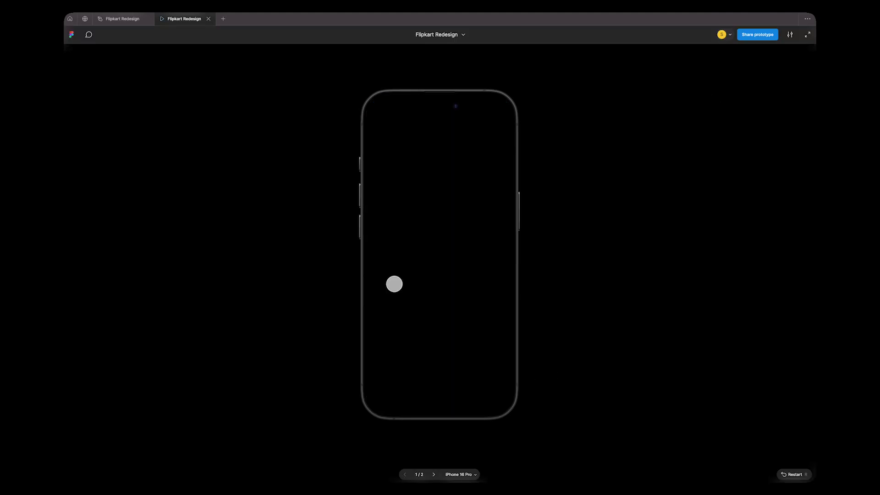
key(super+w)
- Ungroup the divider line's group and set the line's stroke weight to 2
scroll(500, 160, down, 5)
click(80, 154)
right_click(101, 154)
click(110, 242)
scroll(500, 192, up, 2)
click(778, 237)
text(1.5)
key(Return)
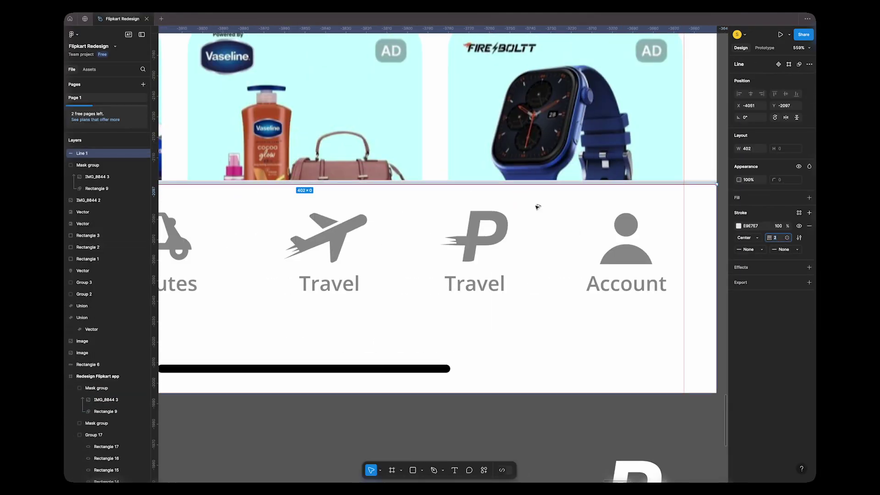
- Move the divider line into the bottom navigation group, Group 11, inside the redesign frame at X 0, Y 772
scroll(539, 206, up, 5)
click(461, 204)
scroll(649, 207, down, 8)
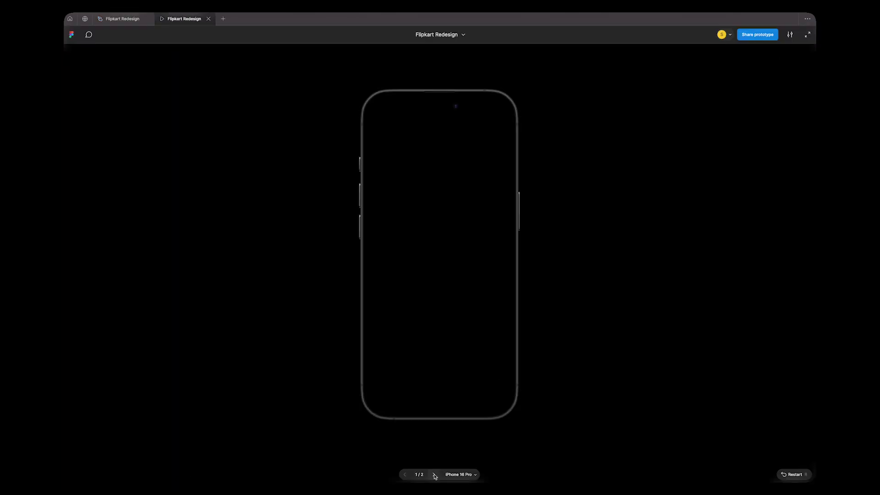
click(250, 202)
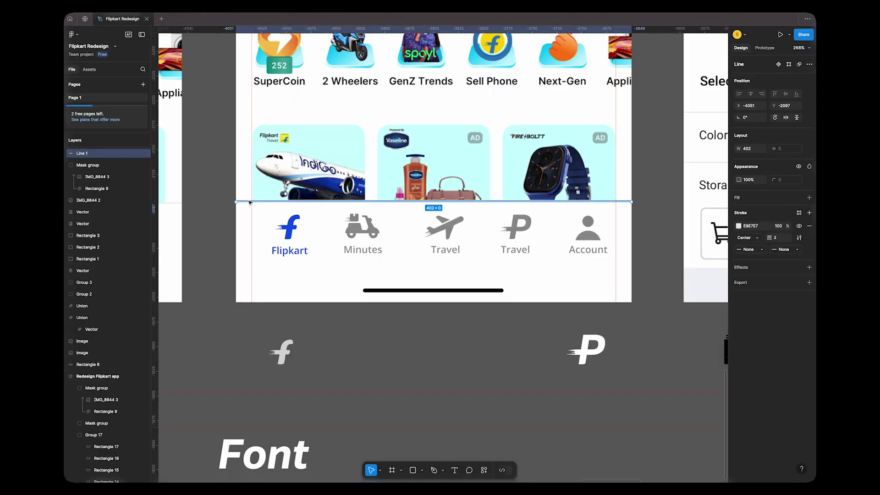
drag(250, 203, 338, 201)
key(Escape)
scroll(252, 207, up, 8)
drag(91, 216, 85, 233)
click(82, 239)
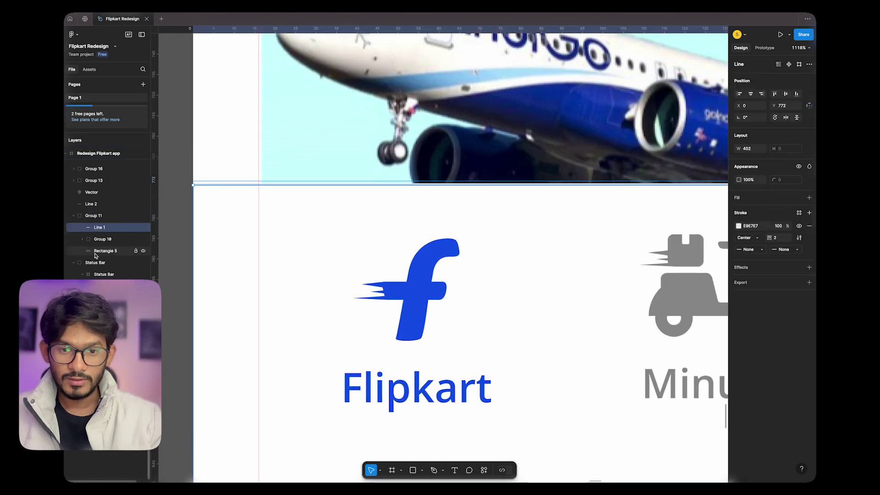
- Bring Group 11 to the top of the redesign frame's layer order, above the ad cards mask group, and preview the redesigned screen
scroll(94, 207, up, 4)
click(94, 165)
drag(93, 388, 87, 163)
key(super+alt+Return)
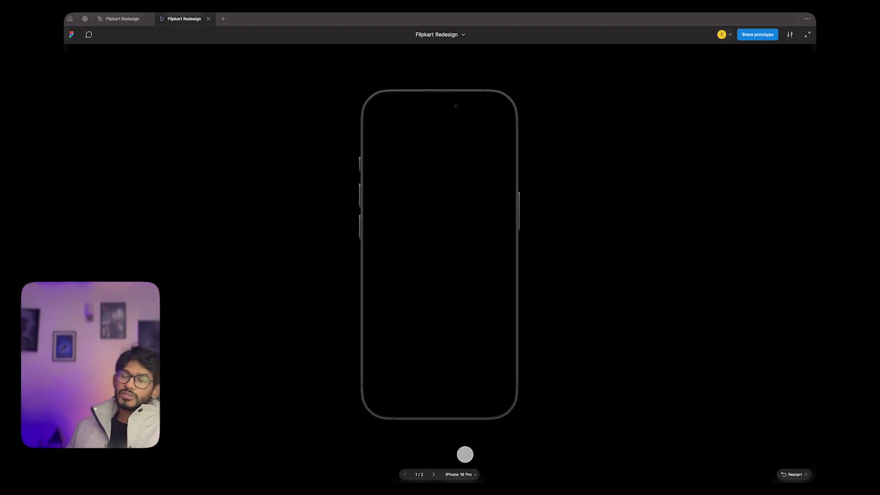
click(434, 475)
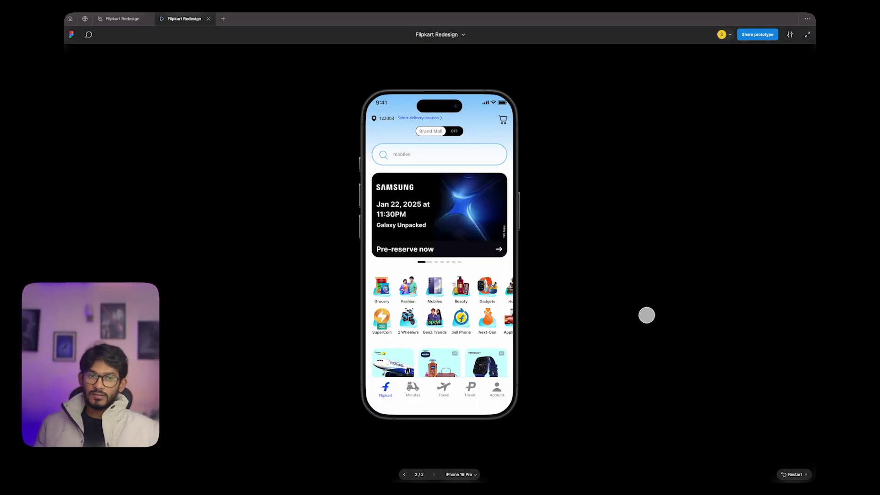